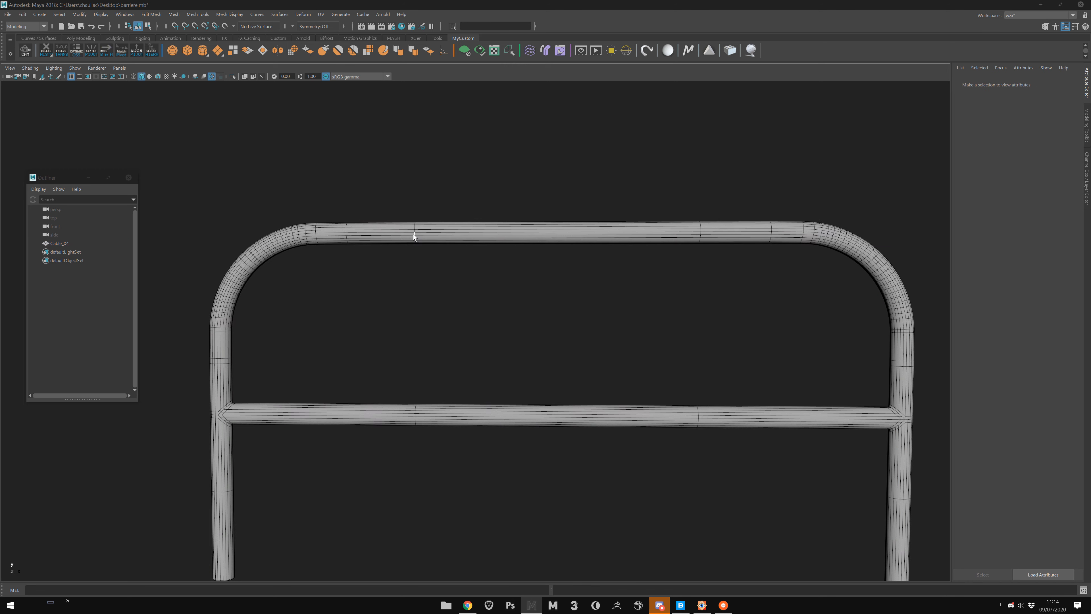
Delete the two innermost vertical edge loops on the barrier's top rail.
click(701, 233)
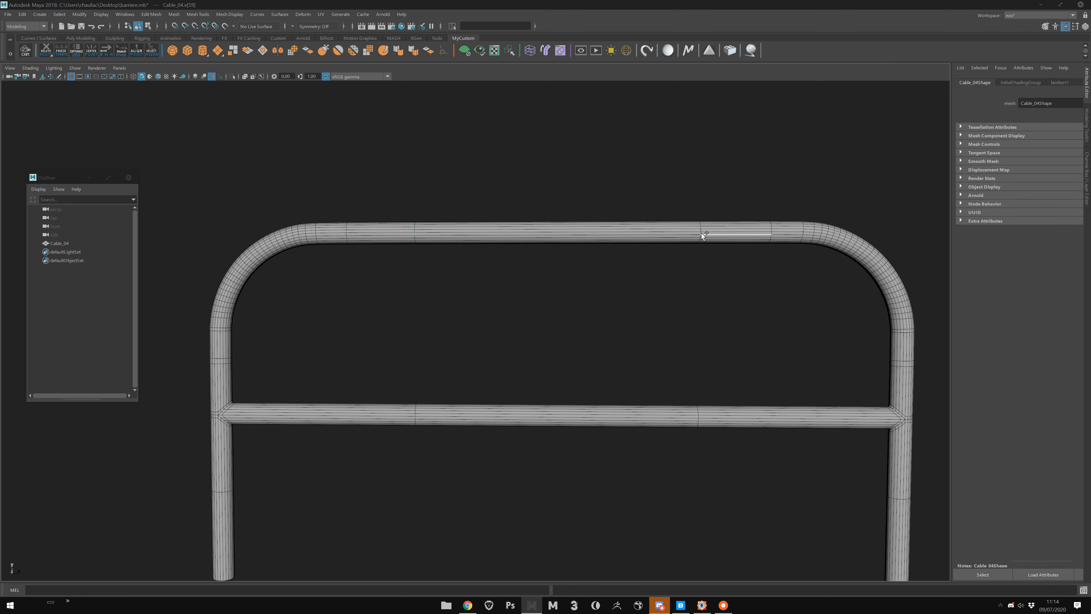
shift+double_click(701, 237)
shift+right_drag(559, 293, 407, 375)
scroll(415, 305, up, 10)
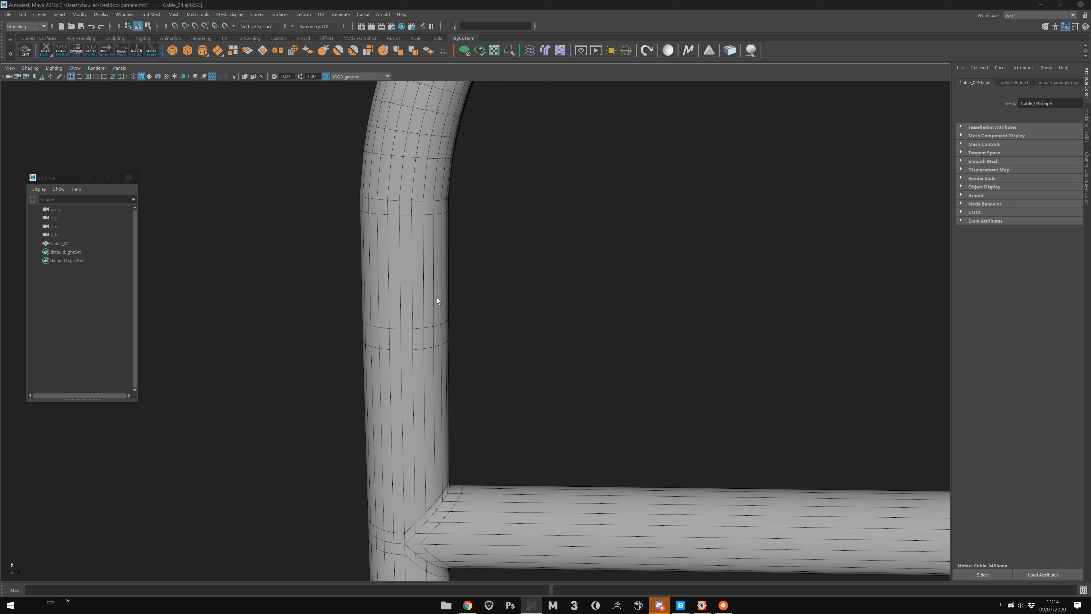
scroll(436, 300, down, 10)
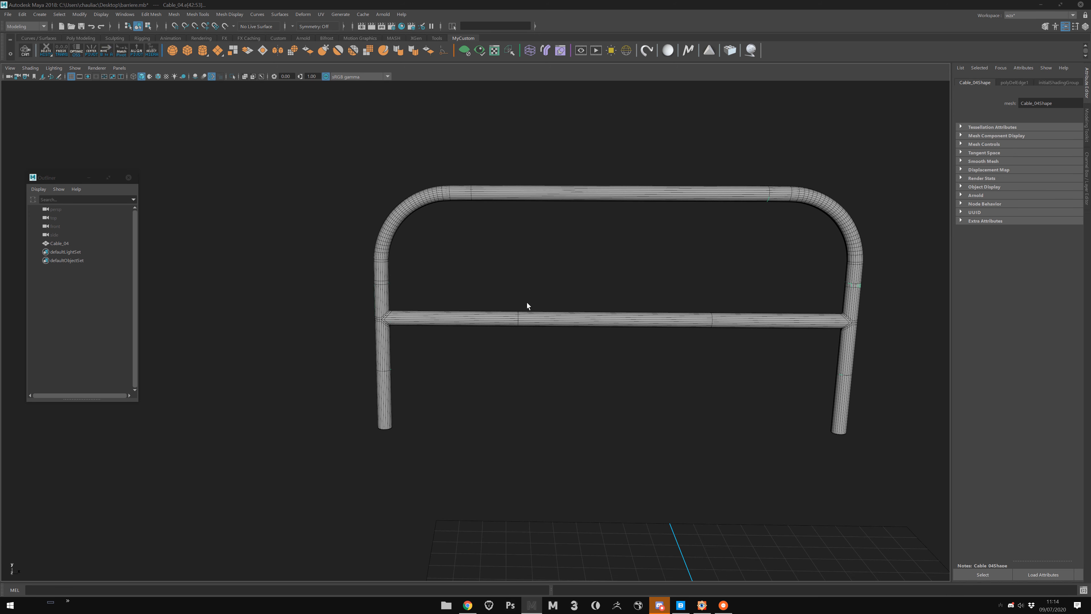
Delete the two edge loops along the span of the horizontal crossbar, leaving its lengthwise edges out of the selection.
drag(467, 269, 435, 376)
shift+drag(690, 295, 733, 346)
ctrl+drag(781, 297, 757, 348)
ctrl+drag(668, 281, 627, 370)
key(ctrl+Delete)
alt+middle_drag(473, 353, 440, 393)
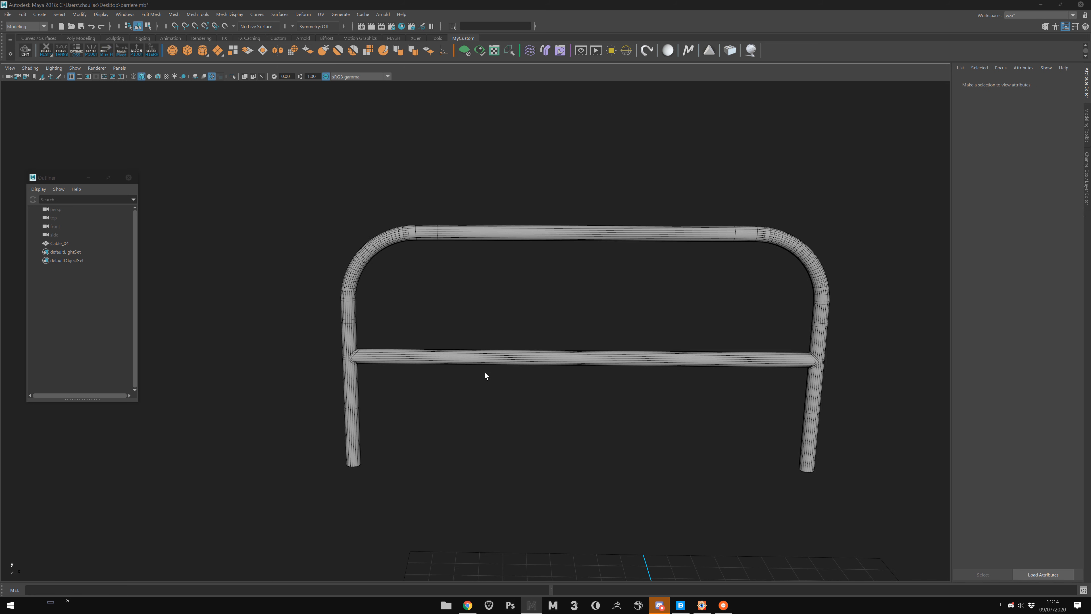
Delete the edge loop around the left leg below the crossbar, excluding the leg's lengthwise edges.
alt+drag(486, 372, 484, 359)
alt+middle_drag(383, 423, 490, 402)
scroll(489, 401, up, 6)
drag(388, 466, 449, 411)
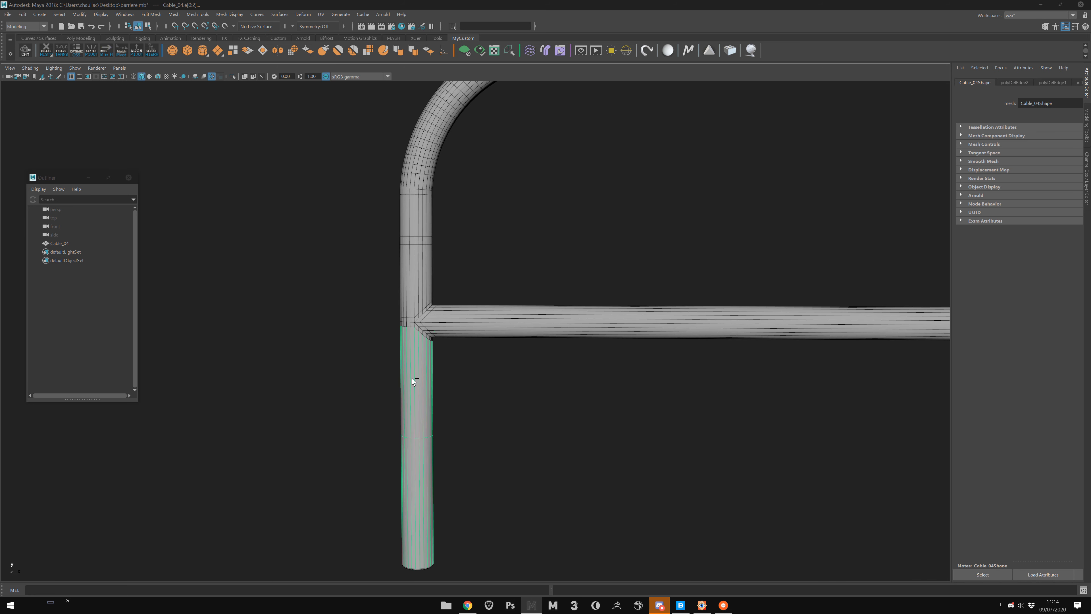
ctrl+drag(389, 370, 449, 399)
ctrl+drag(451, 515, 373, 480)
key(ctrl+Delete)
alt+middle_drag(390, 272, 385, 378)
scroll(375, 363, up, 4)
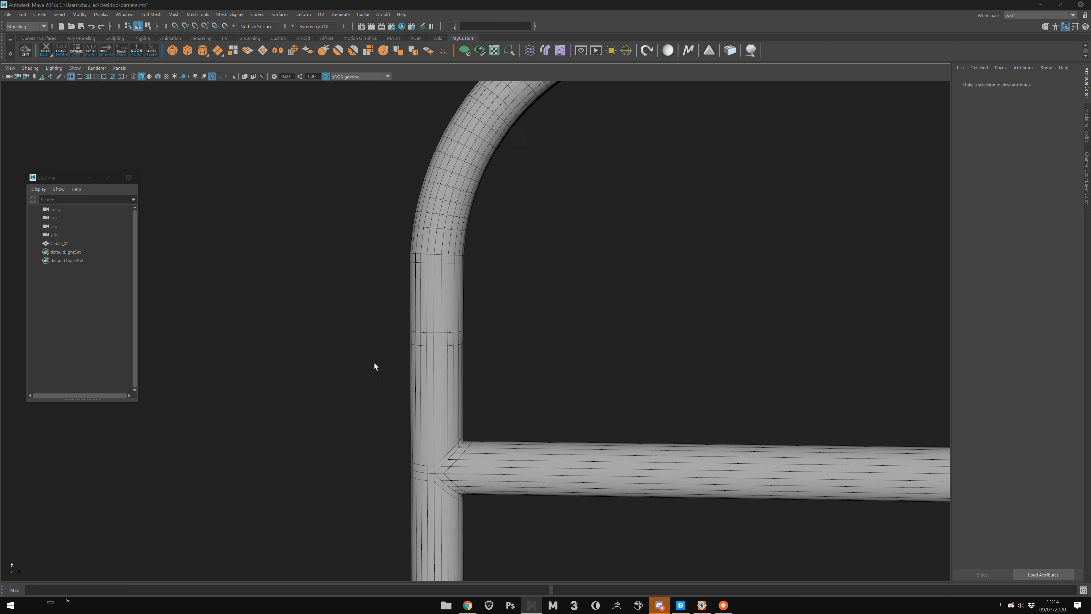
Delete the two edge loops on the left post between crossbar and bend, plus the extra loop just below the bend.
scroll(375, 362, up, 3)
double_click(426, 333)
shift+double_click(422, 351)
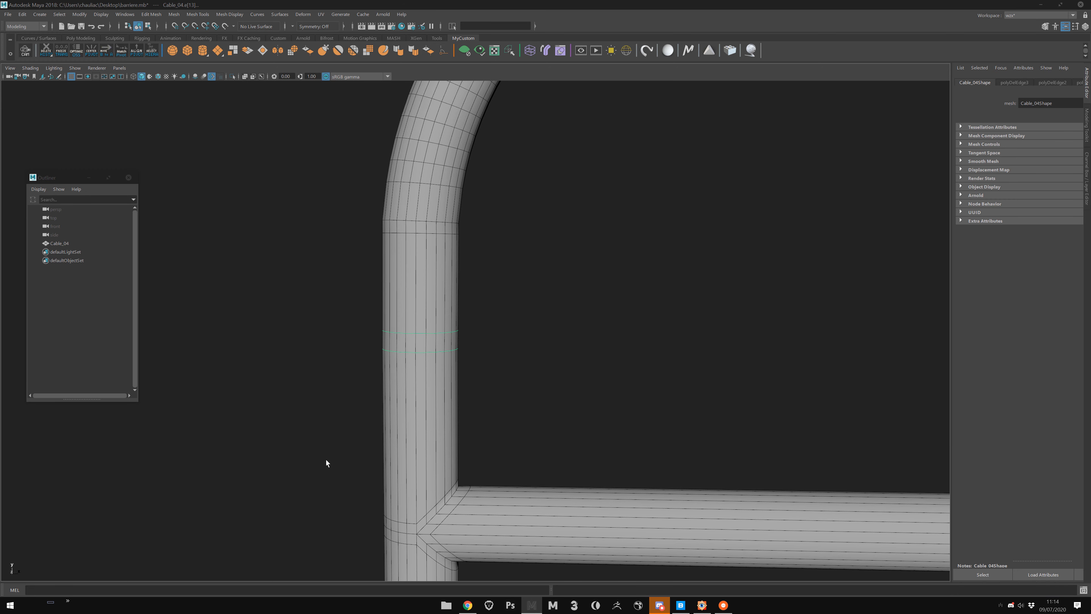
key(ctrl+Delete)
alt+middle_drag(429, 245, 423, 295)
click(428, 295)
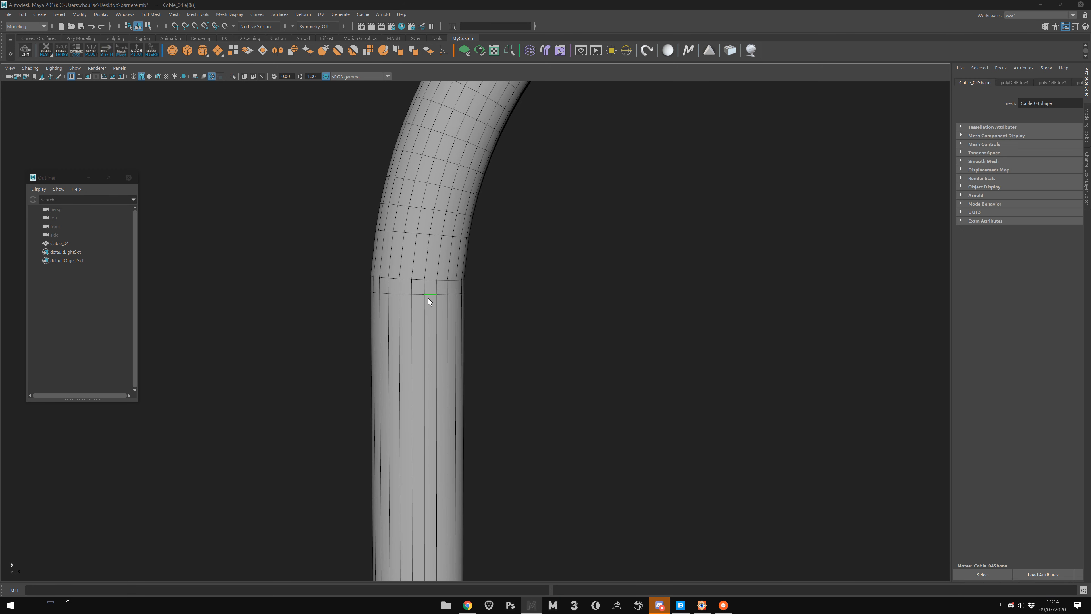
double_click(428, 296)
key(ctrl+Delete)
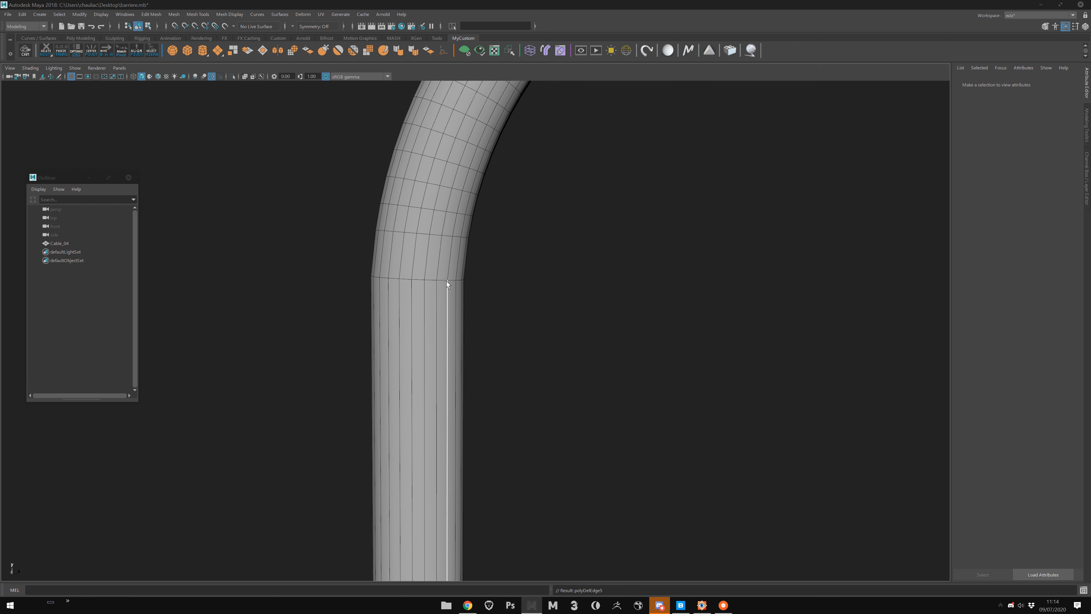
Bevel the edge loop where the left post meets the bend with an offset of 0.532, and return to object mode.
double_click(441, 283)
key(ctrl+b)
middle_drag(482, 263, 534, 265)
drag(534, 265, 518, 245)
middle_drag(518, 243, 497, 235)
drag(529, 242, 502, 235)
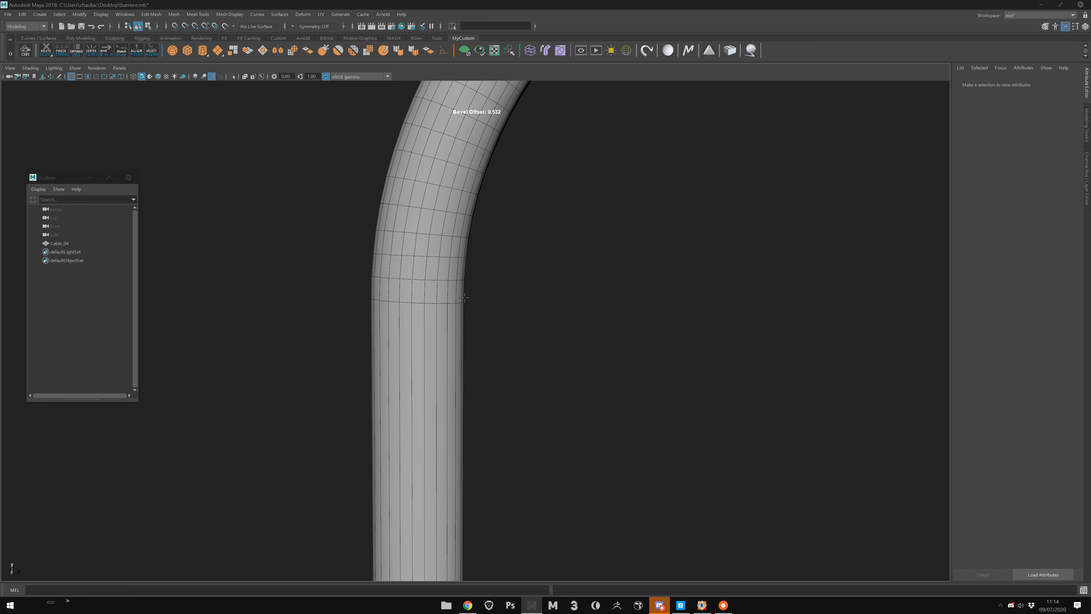
right_drag(464, 297, 486, 280)
click(555, 378)
Select the edge loops surrounding the left post and crossbar junction to examine its supporting topology.
scroll(601, 331, down, 6)
alt+middle_drag(648, 286, 462, 288)
alt+middle_drag(395, 326, 461, 275)
click(413, 321)
scroll(370, 348, up, 5)
alt+middle_drag(378, 344, 454, 426)
scroll(453, 426, up, 4)
alt+drag(453, 425, 378, 454)
alt+middle_drag(377, 455, 412, 380)
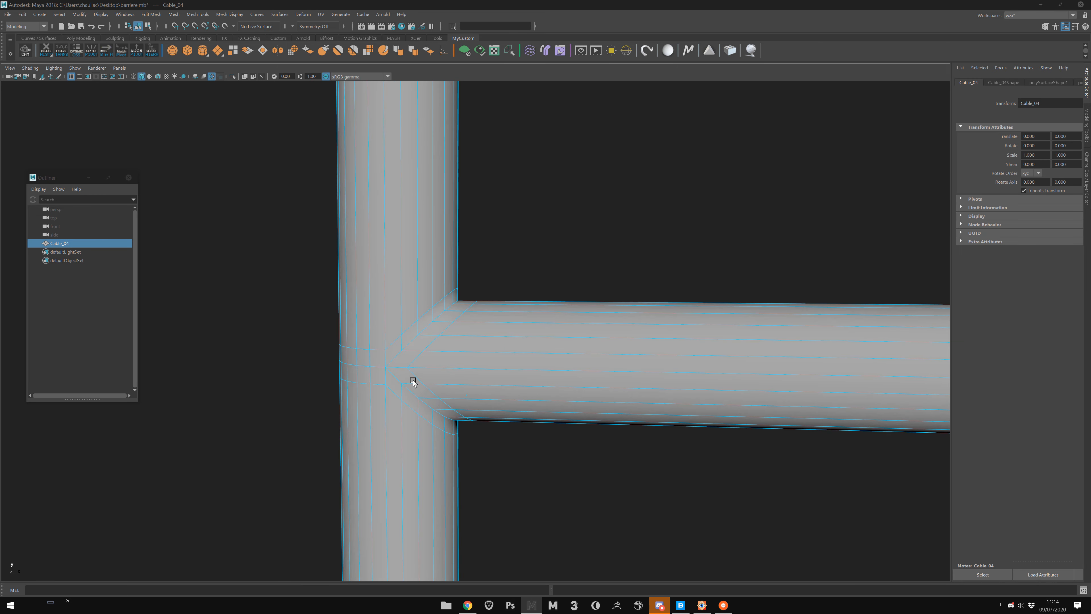
right_drag(410, 379, 406, 346)
click(394, 343)
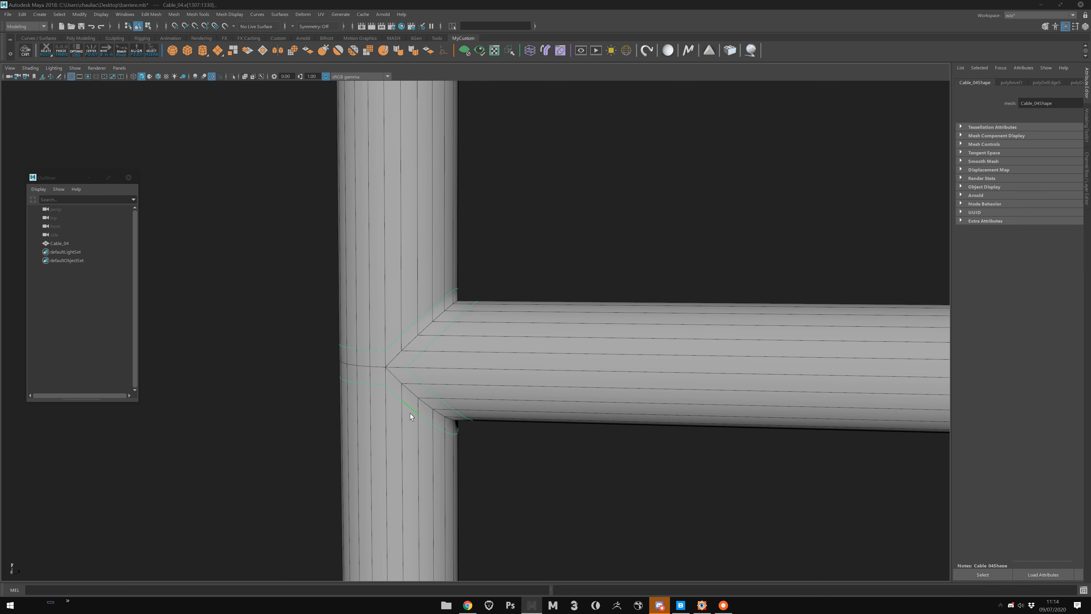
double_click(495, 355)
scroll(545, 384, down, 6)
alt+drag(512, 317, 540, 318)
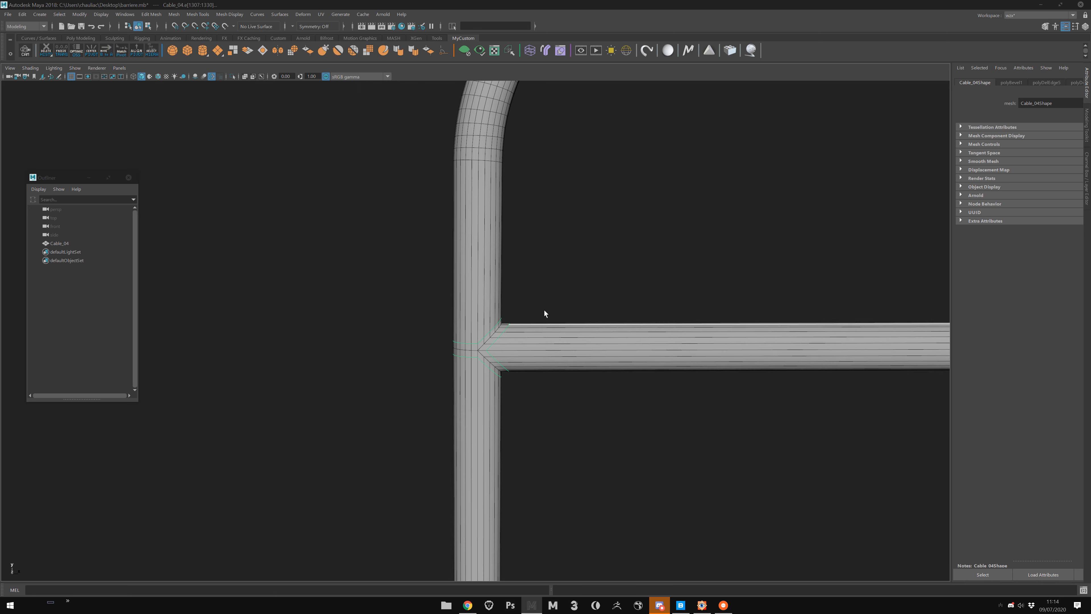
right_drag(539, 318, 575, 297)
click(575, 296)
Inspect the left crossbar junction up close again, checking the individual edges beside the diagonal seam.
alt+middle_drag(575, 296, 526, 260)
alt+middle_drag(452, 356, 405, 304)
scroll(405, 305, down, 4)
click(406, 312)
alt+middle_drag(505, 392, 494, 439)
scroll(494, 439, up, 6)
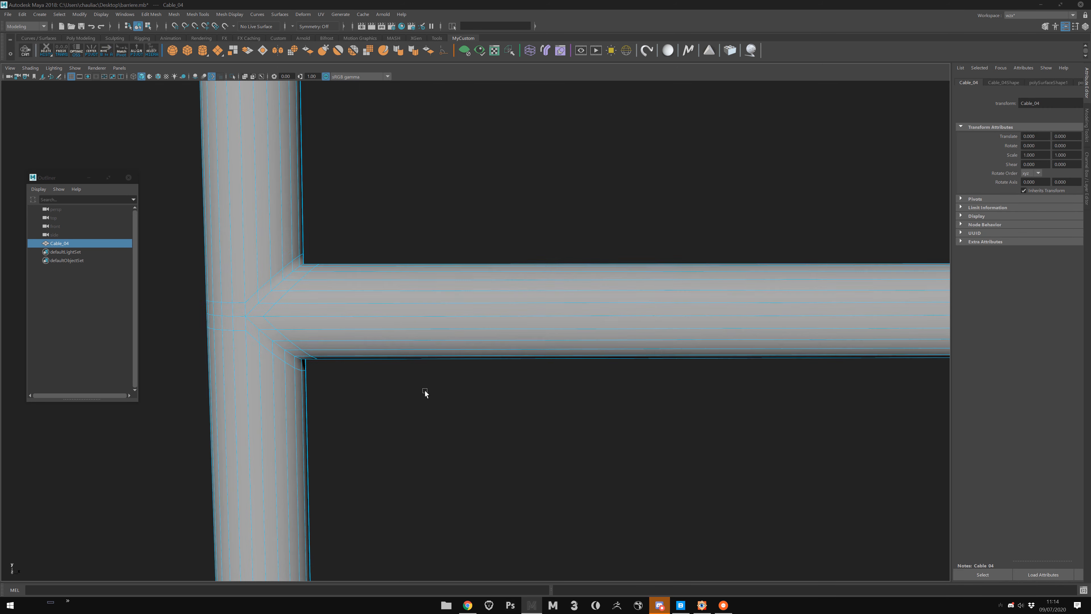
alt+middle_drag(266, 298, 367, 322)
scroll(366, 322, up, 1)
right_drag(344, 328, 342, 307)
click(342, 307)
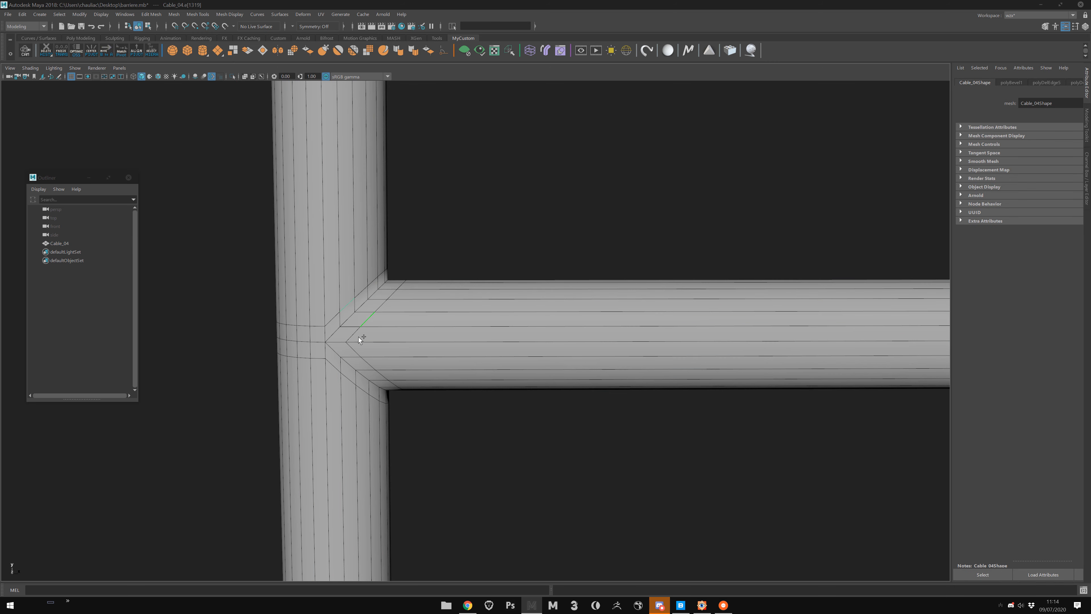
scroll(340, 339, down, 5)
key(F8)
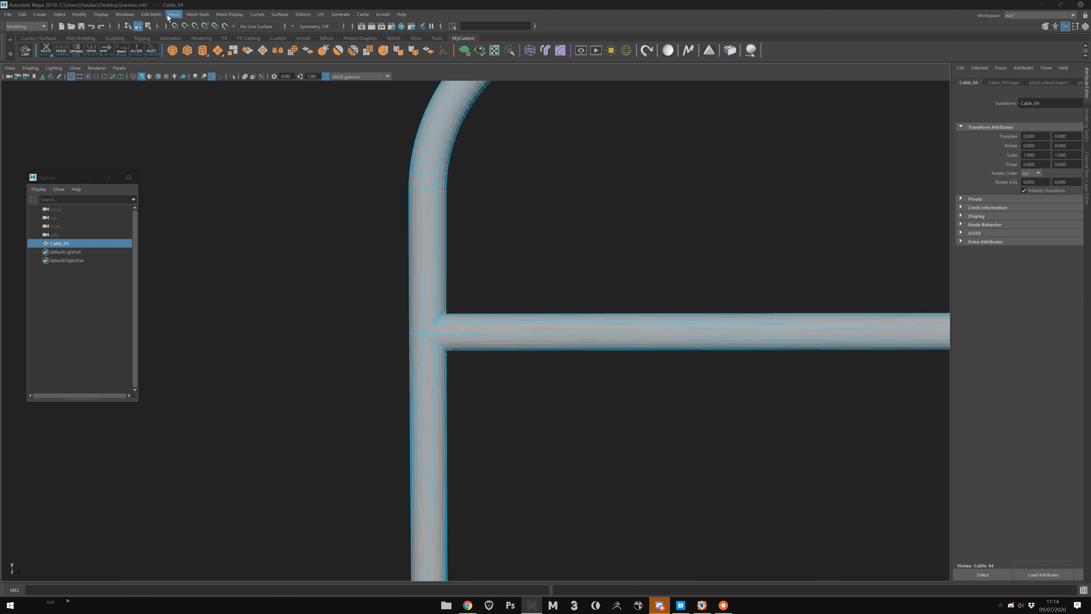
Turn on the Poly Count heads-up display and bring the whole barrier into view.
click(197, 14)
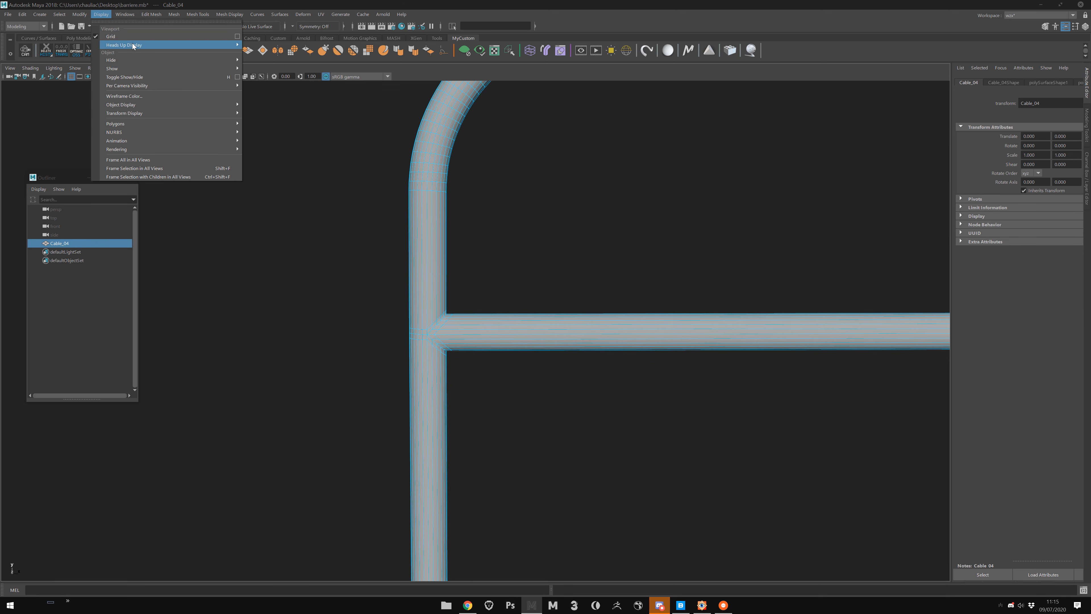
mouse_move(137, 43)
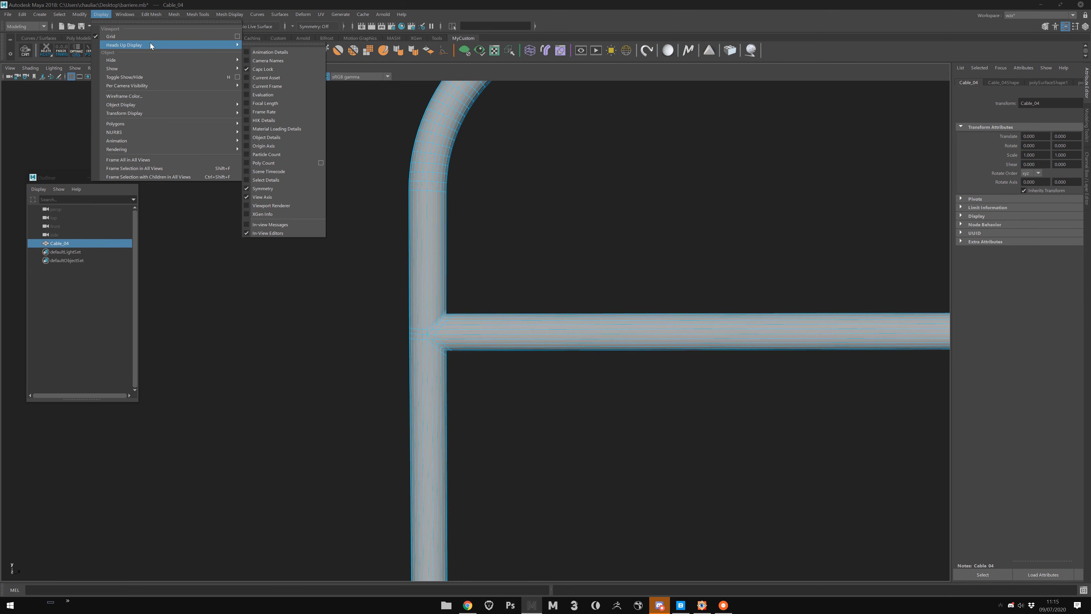
click(274, 163)
scroll(486, 225, down, 5)
alt+middle_drag(541, 230, 437, 241)
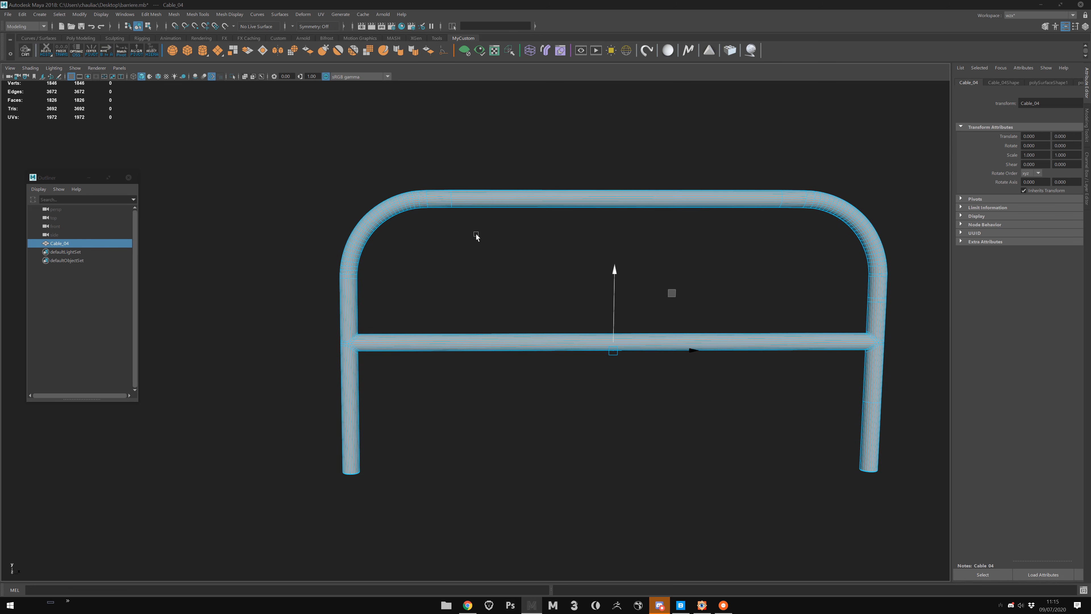
Compare the barrier's polygon counts with smooth mesh preview on and off, leaving the preview off.
key(3)
key(1)
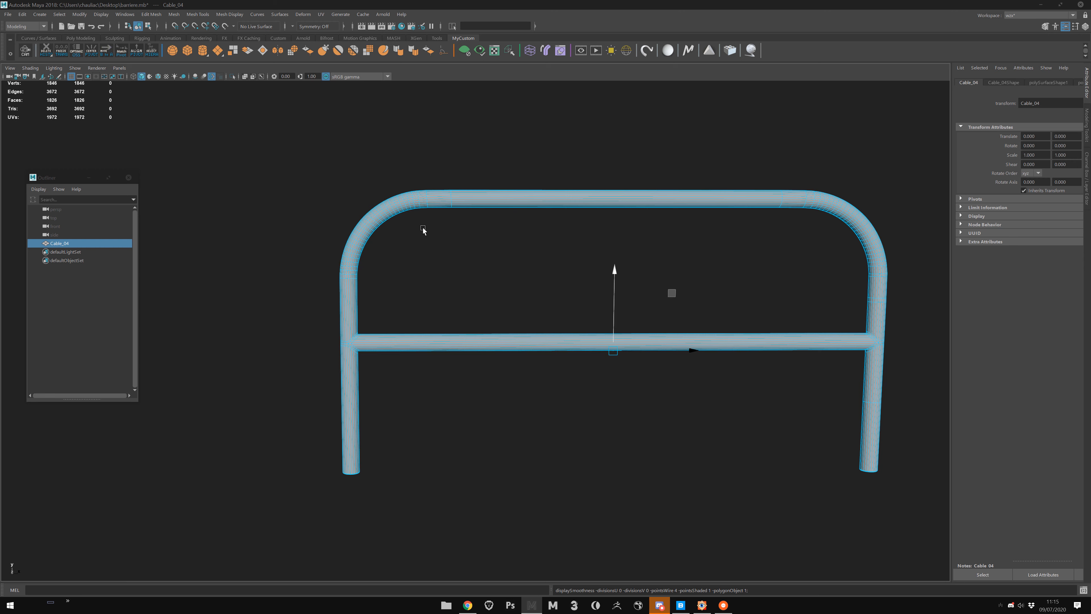
key(3)
key(1)
key(3)
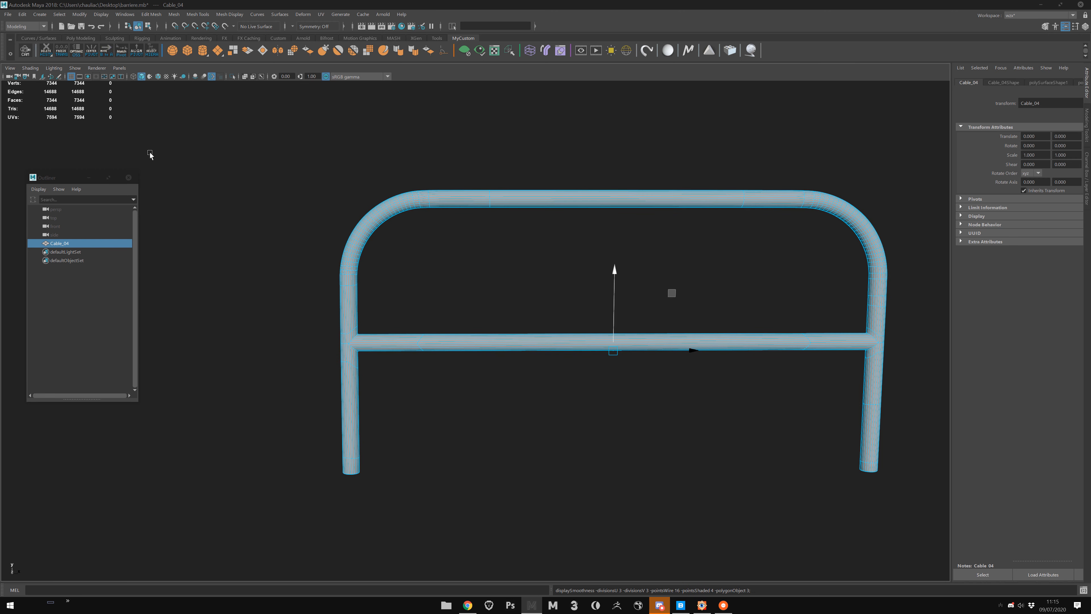
key(1)
Delete the supporting edge loops on both sides of the seams at the left post and crossbar junction.
alt+middle_drag(365, 300, 436, 281)
scroll(436, 280, up, 8)
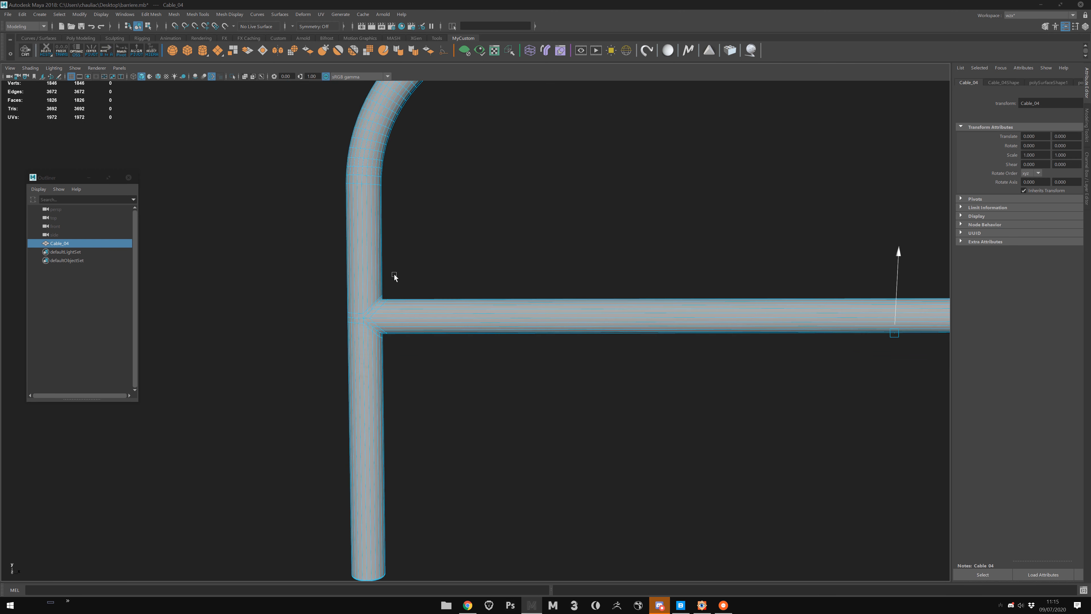
right_drag(340, 266, 333, 240)
click(308, 254)
click(310, 254)
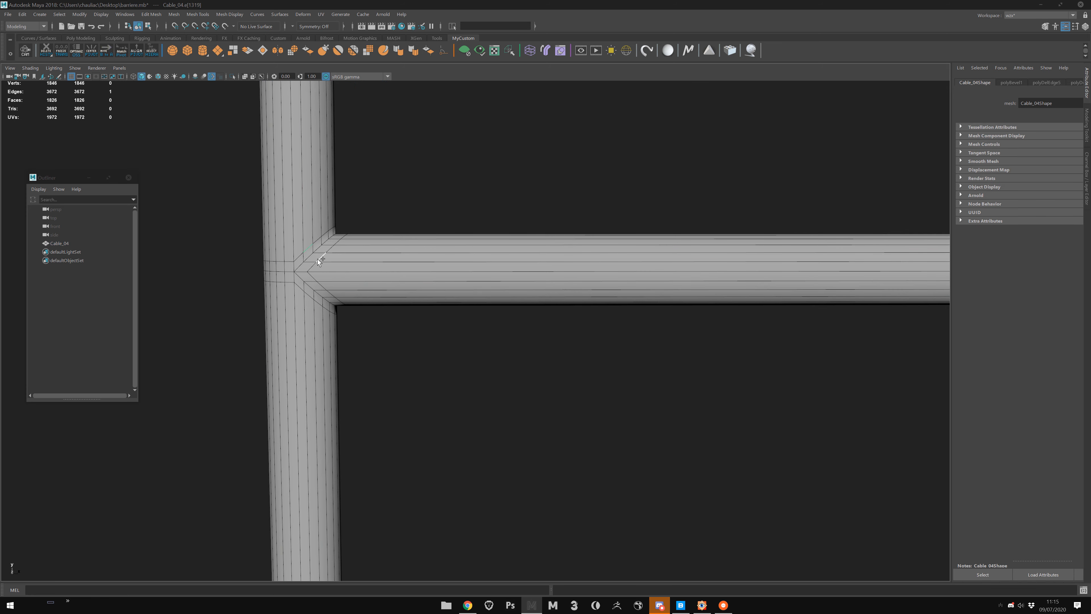
shift+click(298, 286)
ctrl+right_drag(285, 332, 219, 392)
key(ctrl+Delete)
scroll(304, 190, down, 8)
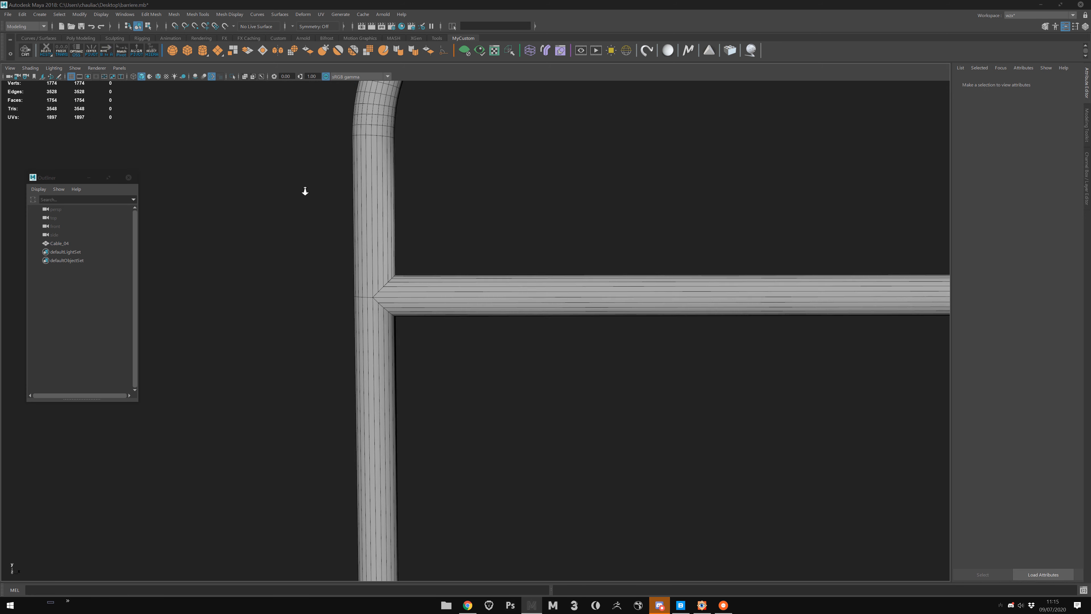
Connect the lengthwise edges of the top rail and crossbar to add edge loops at the barrier's middle.
alt+middle_drag(752, 307, 492, 345)
alt+right_drag(541, 326, 388, 279)
alt+middle_drag(388, 280, 454, 282)
alt+drag(453, 283, 458, 273)
drag(545, 175, 557, 453)
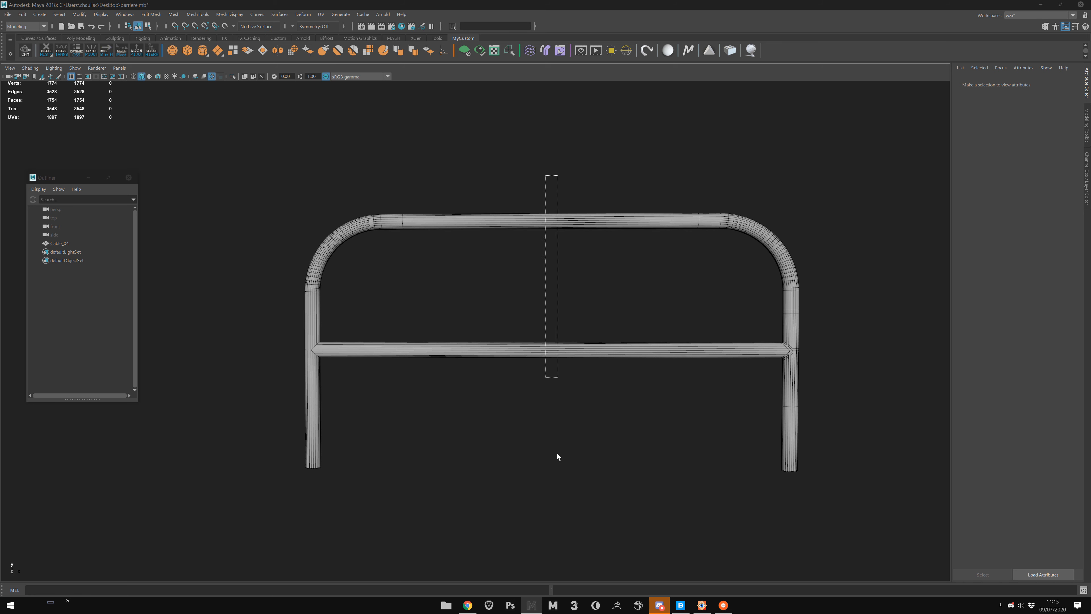
key(alt+c)
key(w)
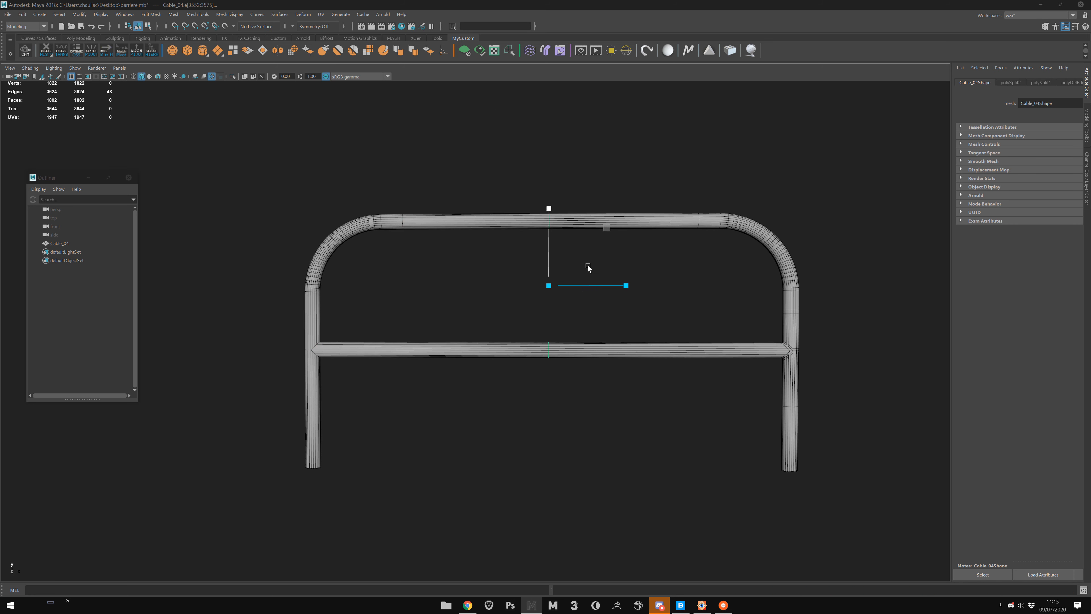
Delete all faces on the right half of the barrier and return to object mode.
key(F11)
drag(628, 152, 906, 508)
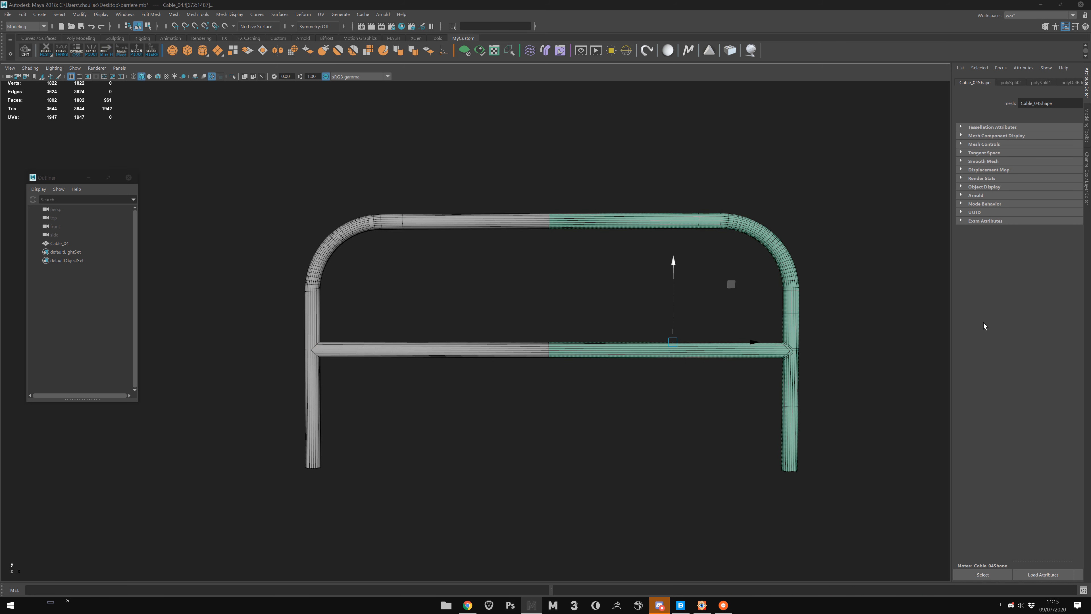
key(Delete)
key(F8)
Inspect the remaining half barrier and compare its post and junction with the painted reference image.
scroll(365, 355, up, 6)
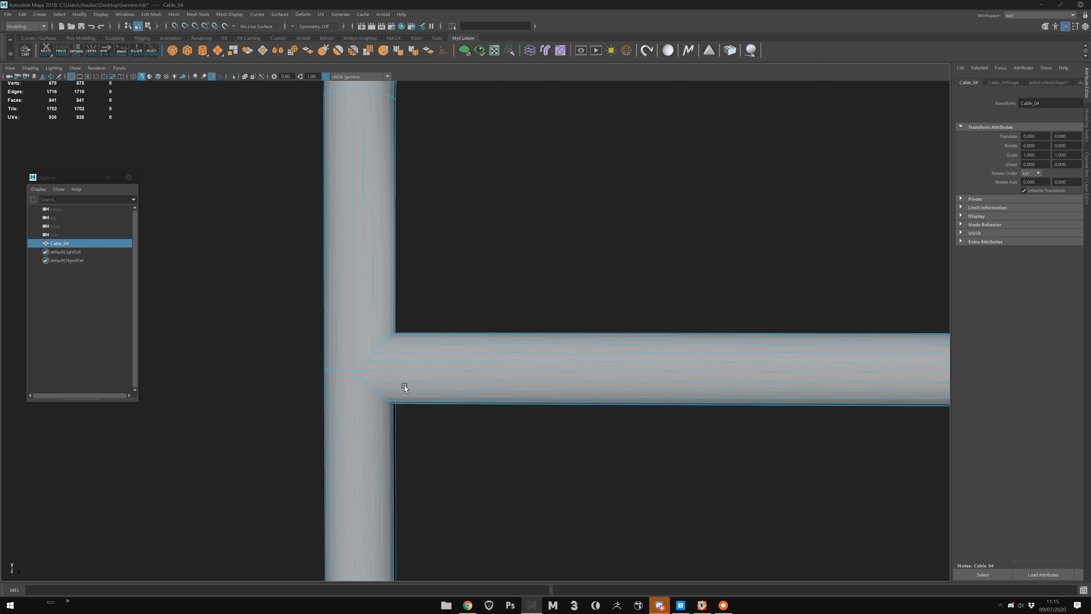
alt+right_drag(412, 378, 350, 205)
alt+drag(494, 283, 470, 294)
alt+middle_drag(515, 273, 473, 296)
scroll(451, 288, up, 1)
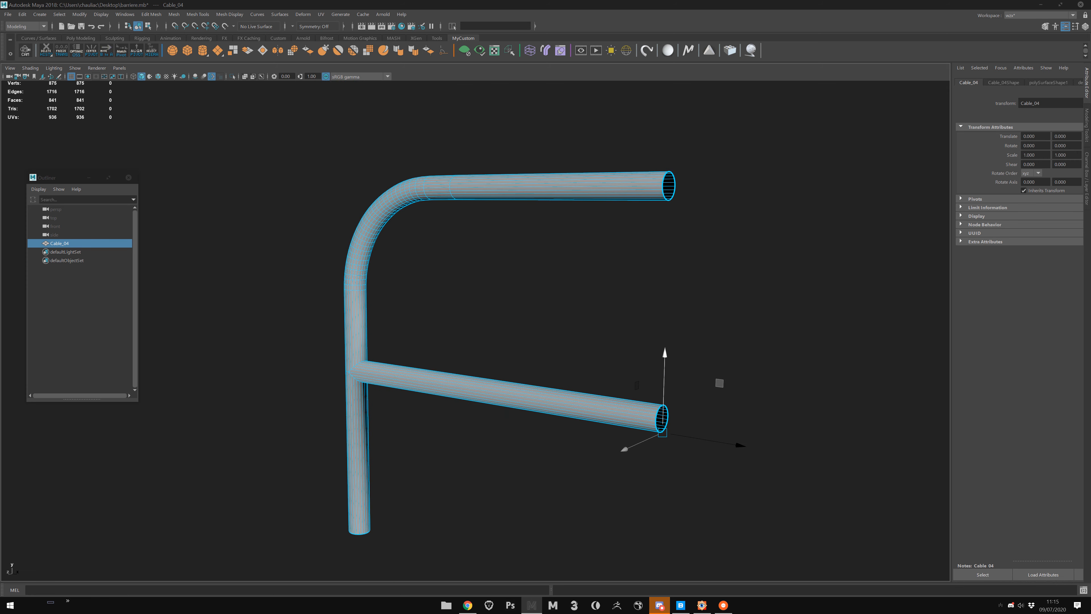
drag(1, 238, 769, 186)
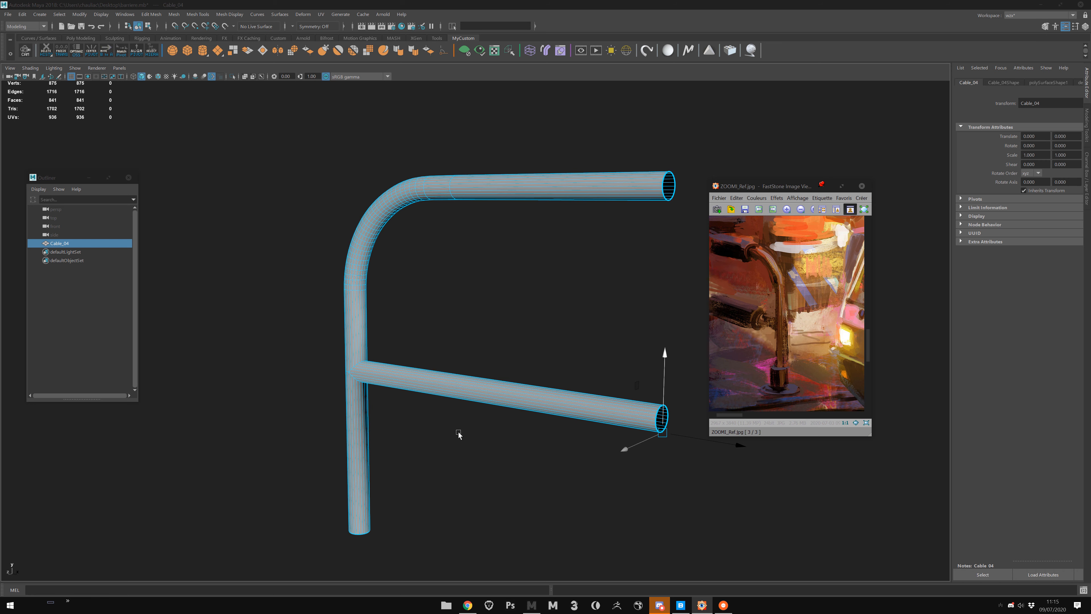
mouse_move(459, 432)
alt+mouse_down()
mouse_move(437, 425)
mouse_move(477, 430)
alt+mouse_up()
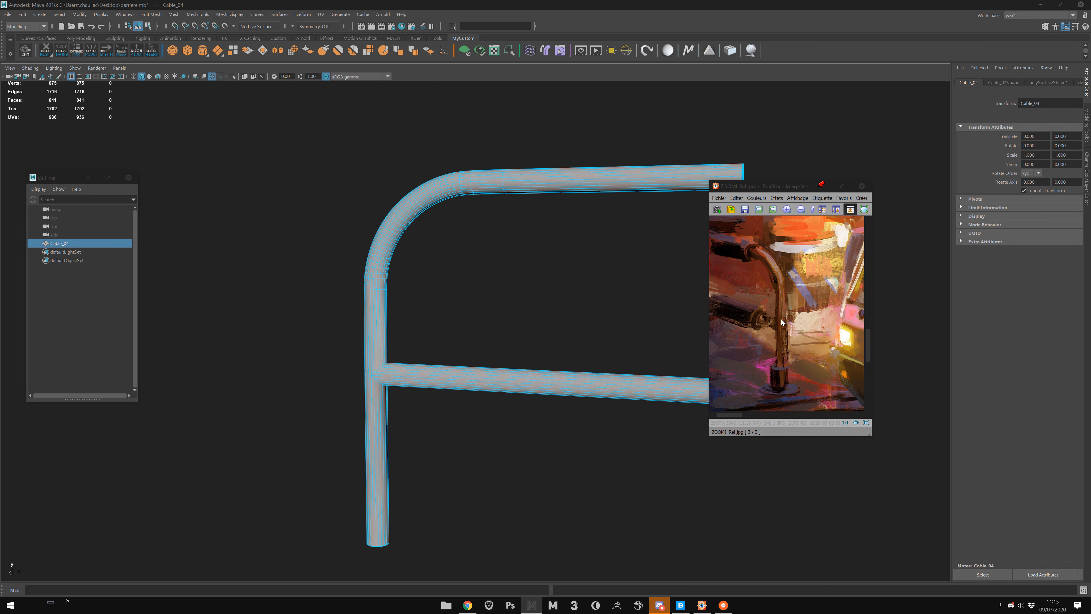
drag(773, 188, 0, 242)
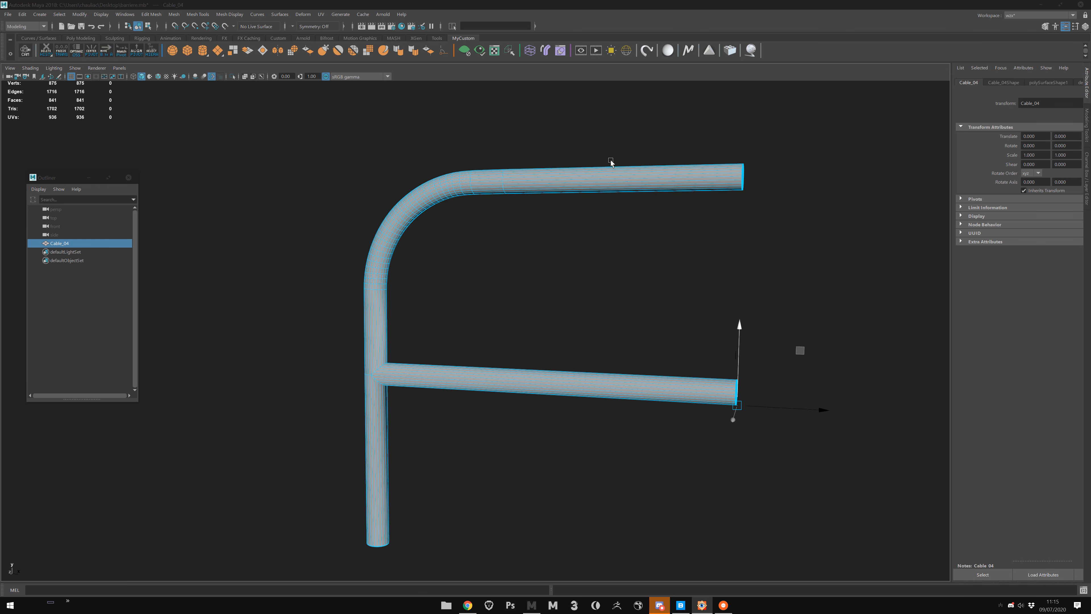
Try to thicken the half barrier's tubes by applying Transform to the mesh and offsetting its vertices along their normals.
alt+middle_drag(561, 159, 522, 163)
scroll(515, 165, up, 1)
alt+middle_drag(494, 267, 445, 248)
scroll(432, 161, up, 1)
alt+middle_drag(432, 160, 418, 182)
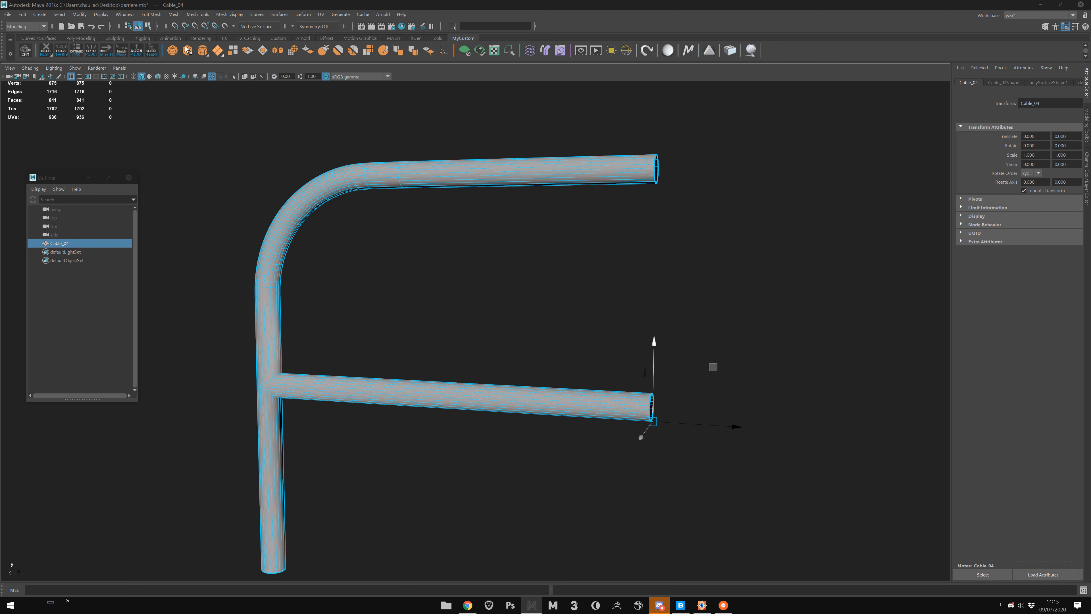
click(173, 15)
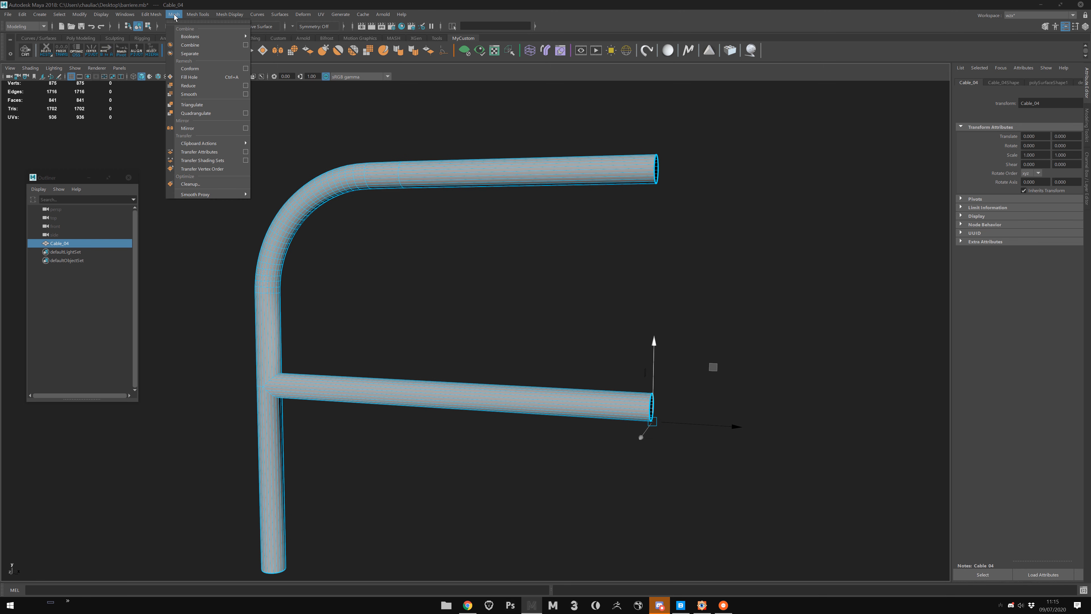
mouse_move(154, 17)
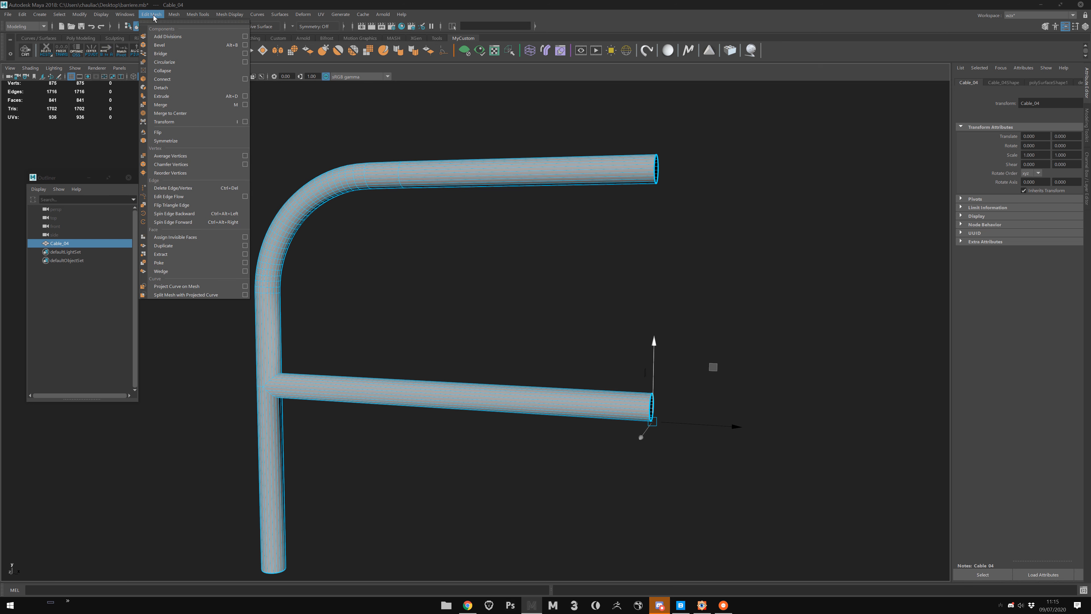
click(165, 122)
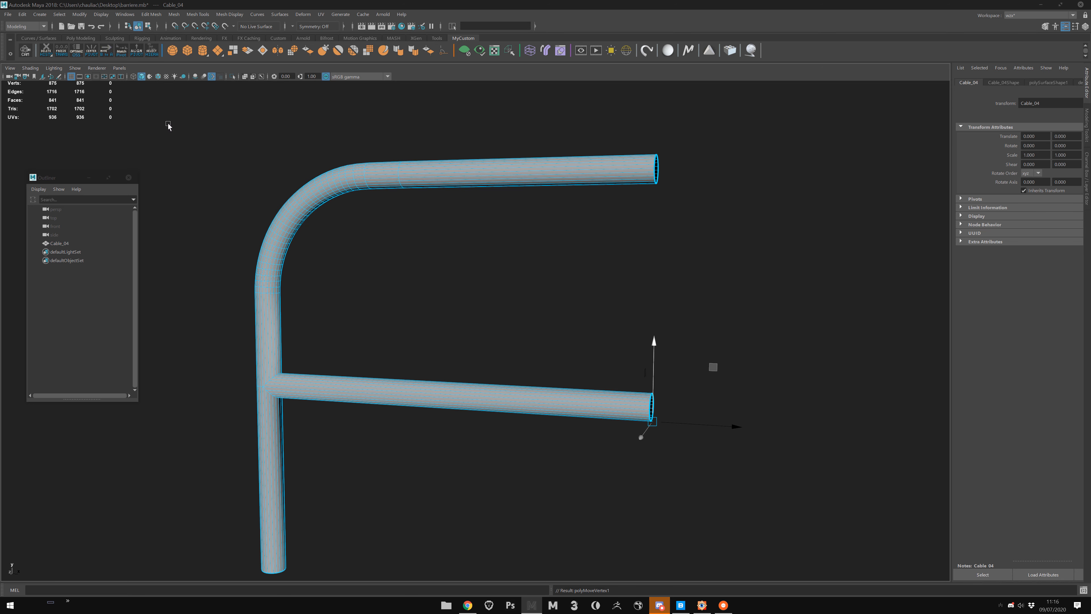
alt+drag(351, 396, 353, 365)
key(ctrl+z)
drag(377, 323, 361, 417)
key(ctrl+z)
middle_drag(360, 417, 366, 416)
scroll(383, 380, down, 4)
alt+drag(384, 380, 421, 431)
middle_drag(420, 431, 436, 430)
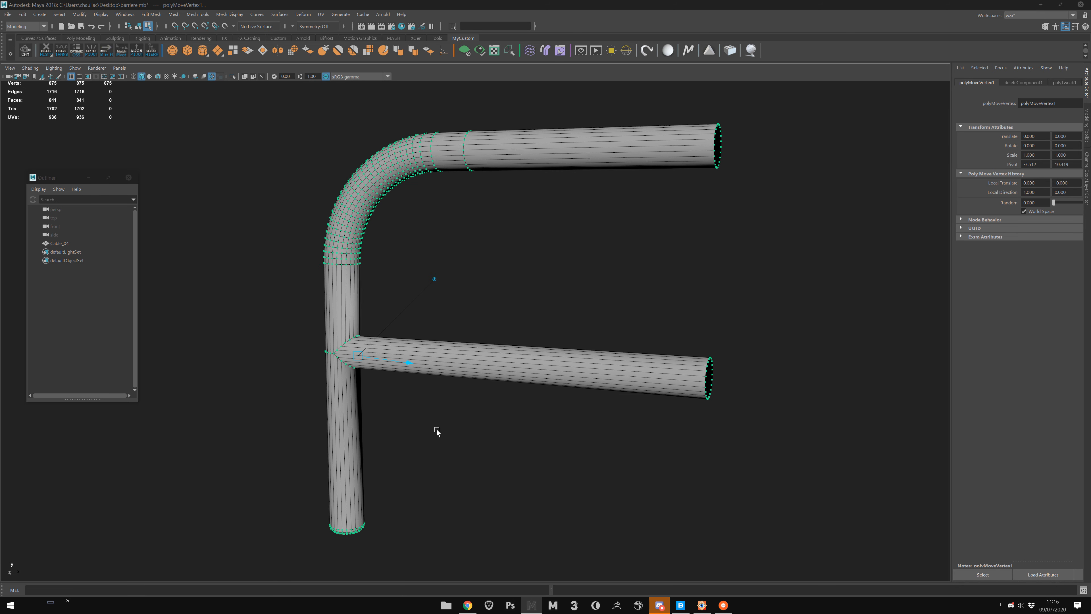
Return to object mode and examine the tube thickness at the post, bend and crossbar junction.
key(F8)
click(450, 423)
scroll(432, 388, down, 3)
alt+drag(433, 388, 463, 390)
scroll(464, 392, up, 2)
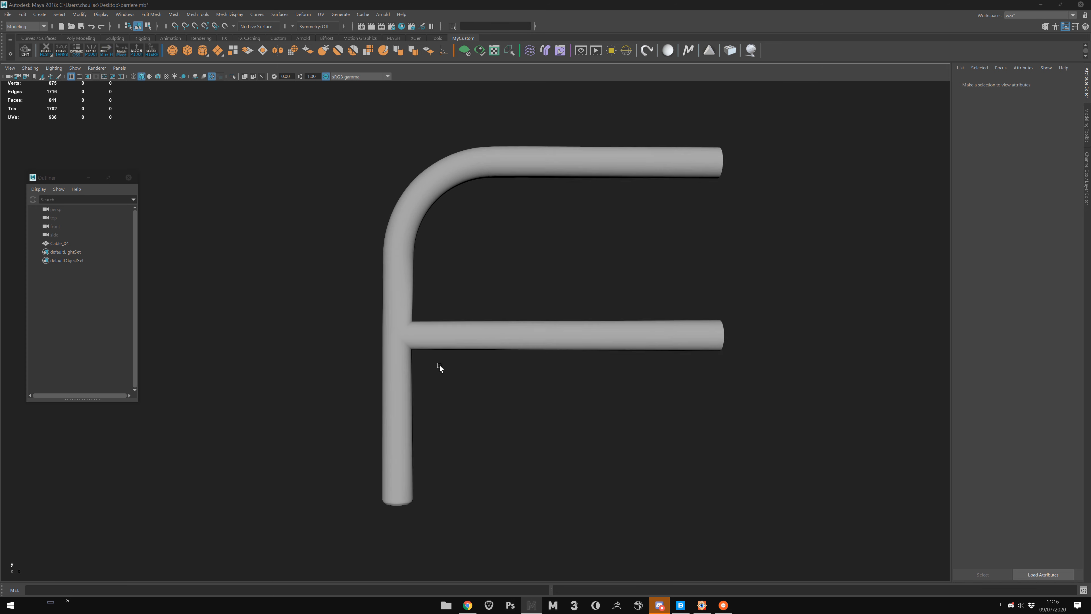
click(404, 306)
alt+drag(418, 312, 436, 221)
alt+middle_drag(513, 245, 478, 241)
scroll(479, 262, up, 3)
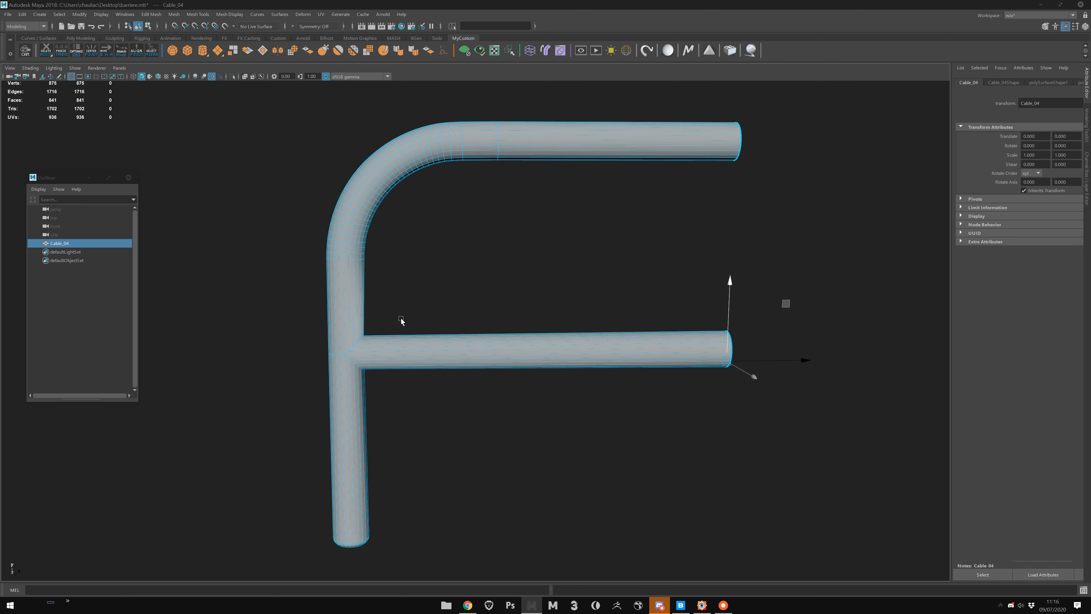
click(409, 316)
alt+drag(470, 299, 420, 174)
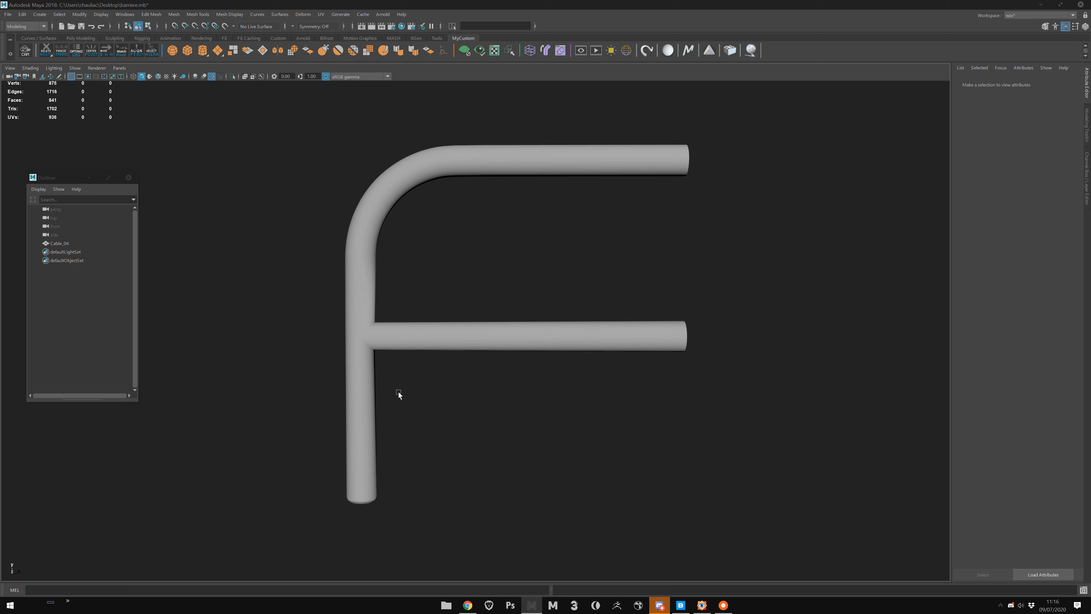
Undo the vertex offset that thickened the half barrier's tubes.
drag(434, 281, 443, 454)
key(ctrl+z)
key(ctrl+z)
key(ctrl+z)
key(ctrl+z)
key(ctrl+z)
key(ctrl+z)
Delete the end-cap faces at the foot of the post and return to object mode.
alt+drag(392, 458, 370, 451)
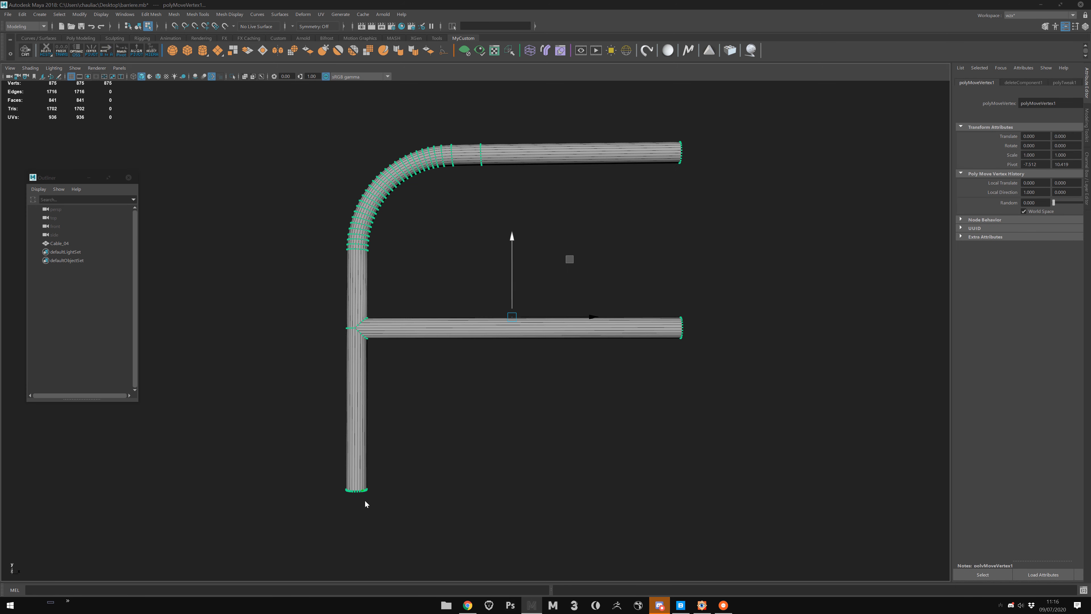
alt+drag(360, 503, 354, 484)
key(F11)
drag(339, 418, 388, 448)
ctrl+drag(399, 405, 320, 386)
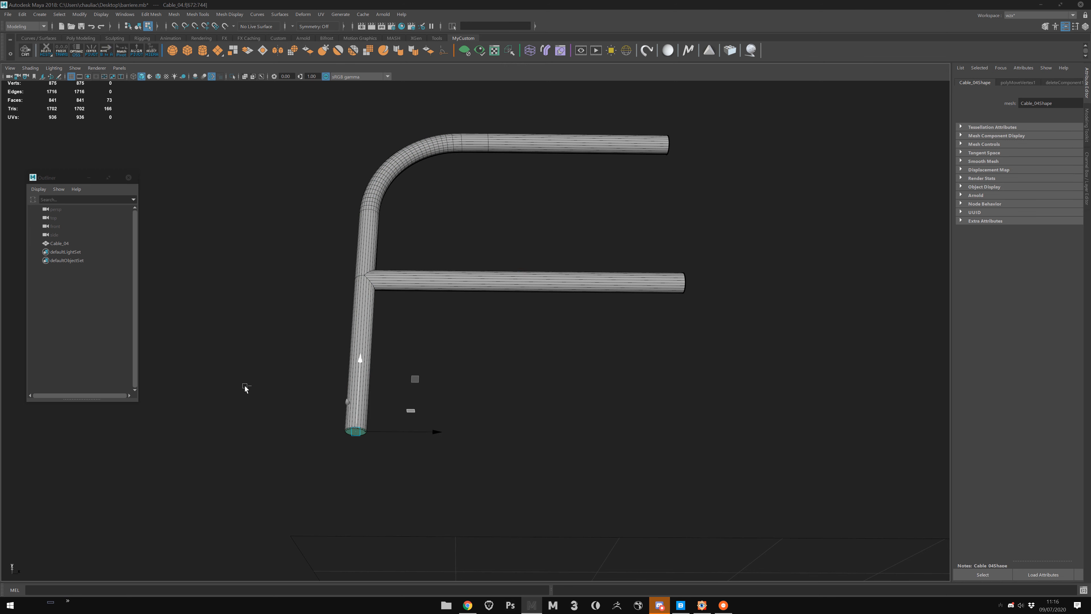
key(Delete)
alt+drag(436, 240, 411, 261)
key(F8)
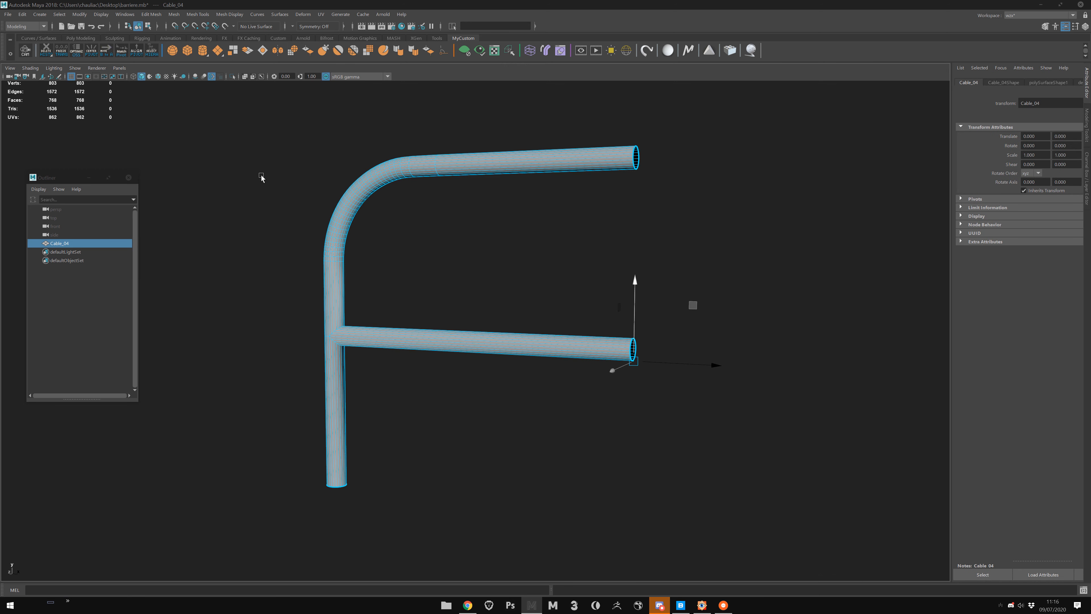
Try the Transform vertex offset again on the open-ended half barrier to thicken its tubes.
key(g)
alt+drag(392, 360, 402, 357)
alt+drag(430, 392, 407, 386)
middle_drag(407, 385, 410, 386)
key(ctrl+z)
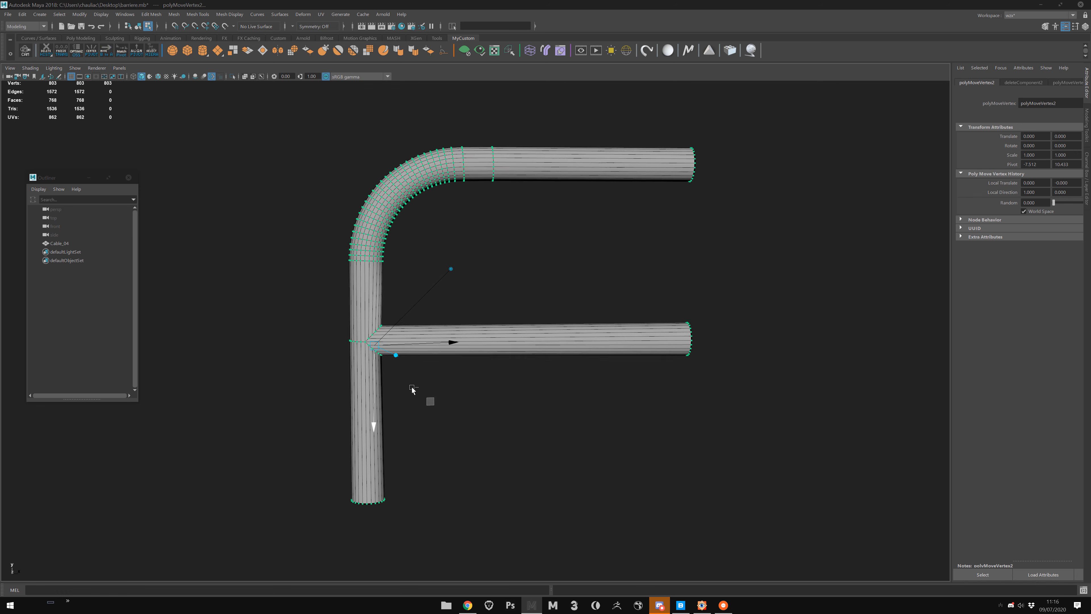
key(ctrl+z)
key(F8)
click(414, 389)
Bevel the seam edges where the crossbar joins the post with 4 segments and return to object mode.
alt+right_drag(414, 389, 464, 412)
click(410, 375)
key(F10)
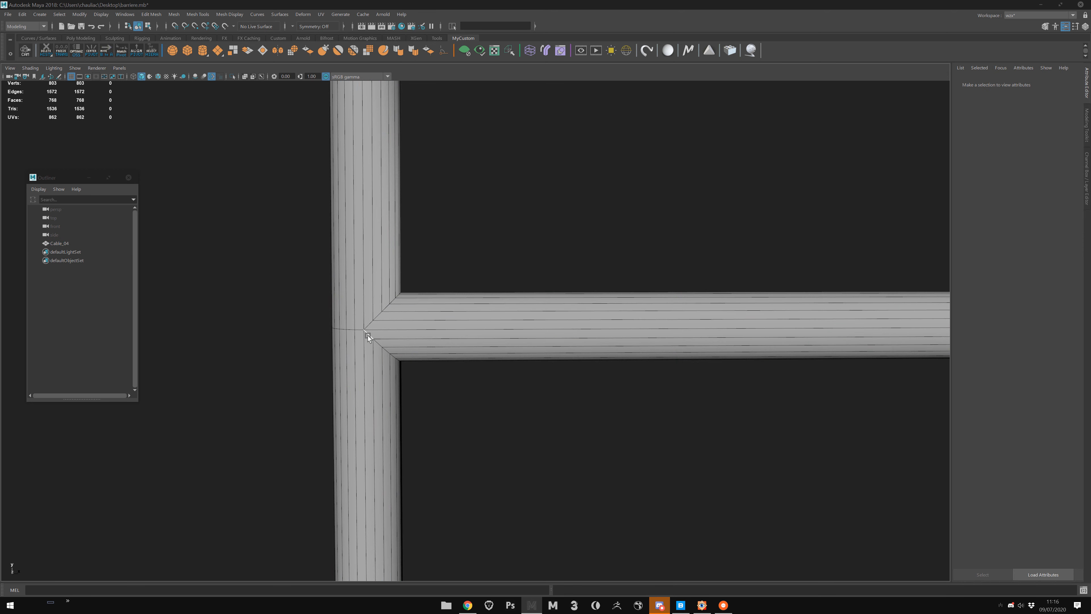
click(368, 335)
double_click(368, 328)
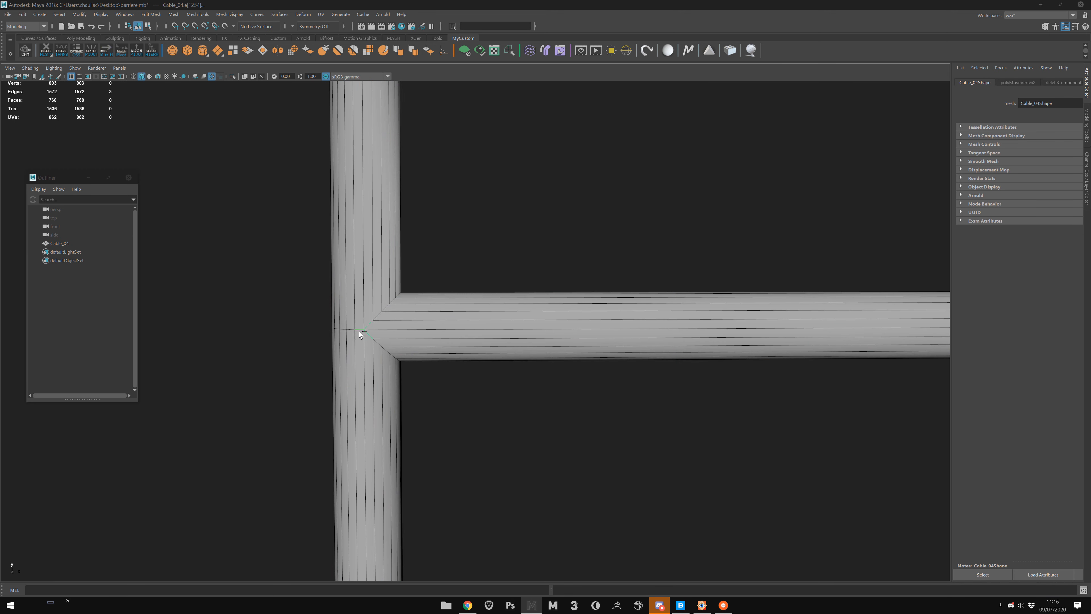
key(ctrl+b)
drag(434, 389, 401, 365)
middle_drag(387, 329, 411, 342)
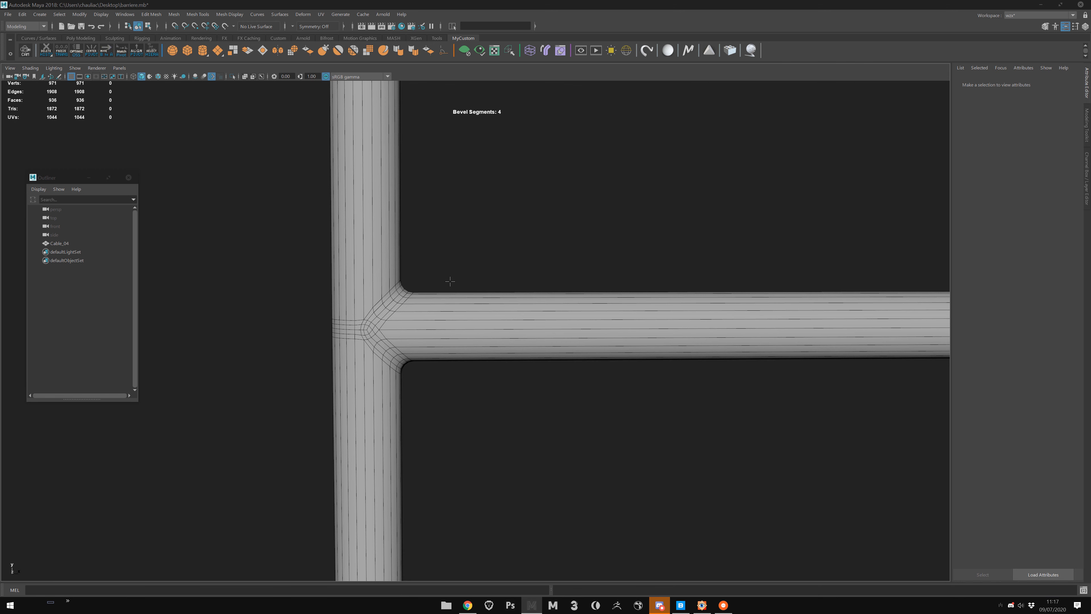
right_drag(404, 321, 436, 235)
click(469, 269)
Inspect the beveled junction and the overall shape of the half barrier from several angles.
alt+drag(455, 245, 630, 389)
alt+right_drag(630, 389, 536, 324)
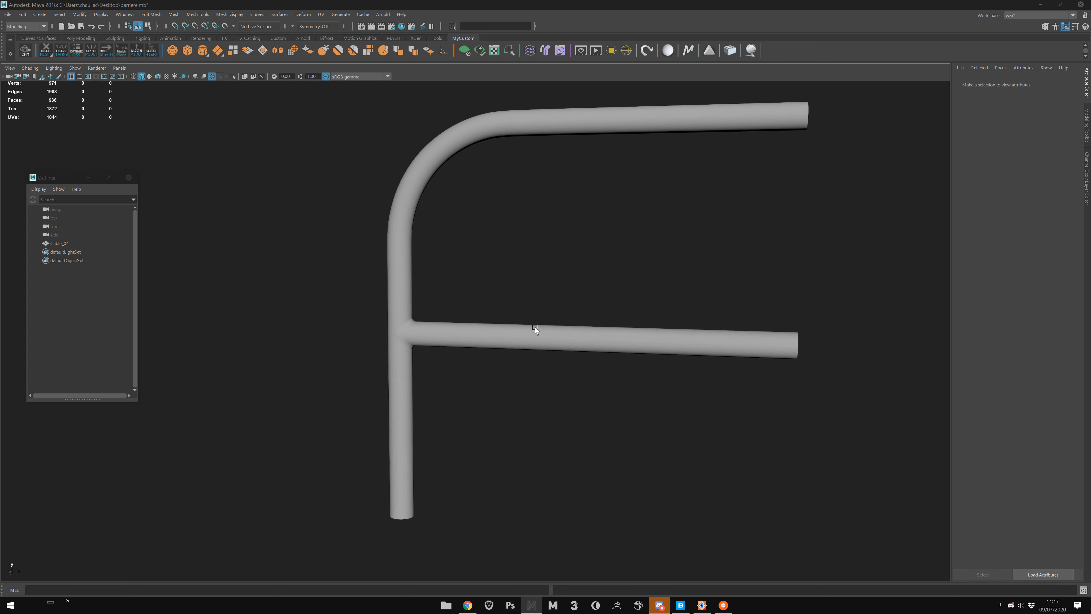
alt+drag(535, 325, 511, 292)
drag(501, 280, 485, 442)
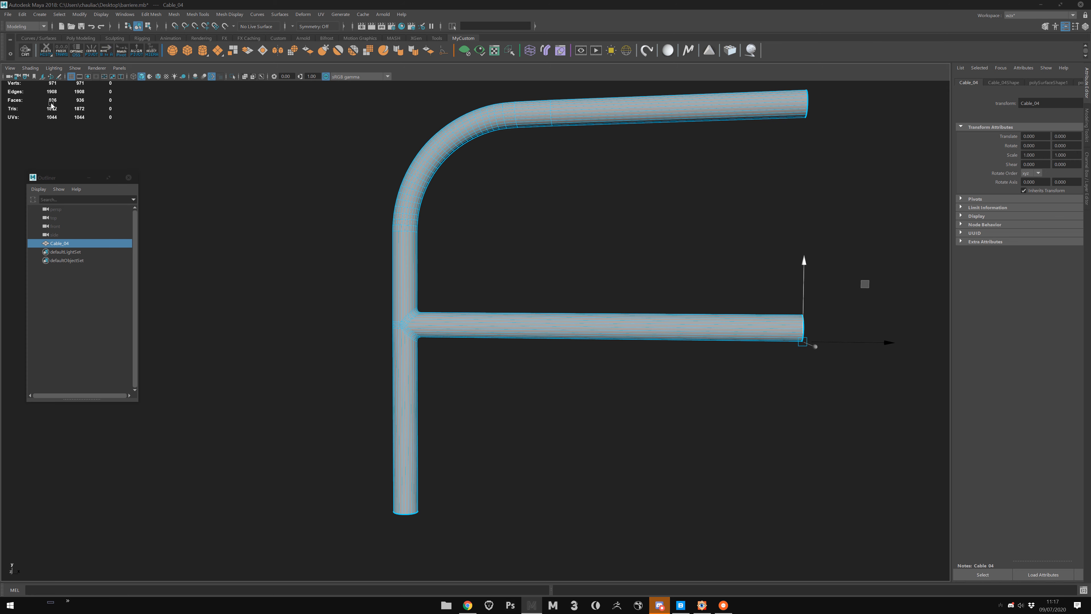
alt+drag(503, 263, 516, 271)
alt+middle_drag(502, 274, 485, 255)
alt+right_drag(484, 256, 496, 284)
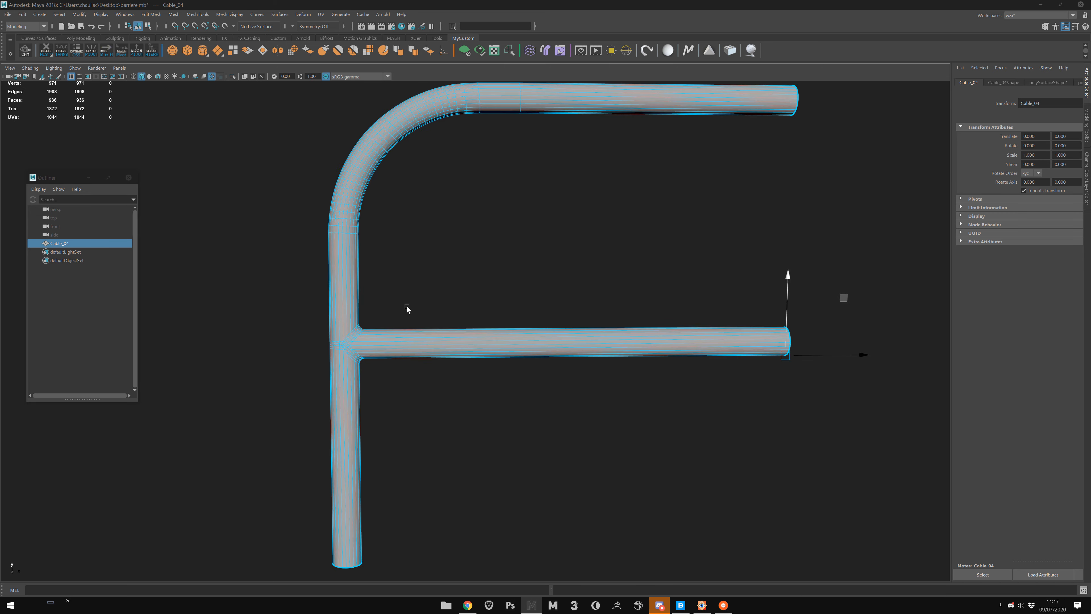
alt+middle_drag(407, 309, 464, 276)
alt+right_drag(464, 275, 451, 318)
alt+drag(548, 374, 533, 401)
alt+right_drag(533, 401, 485, 331)
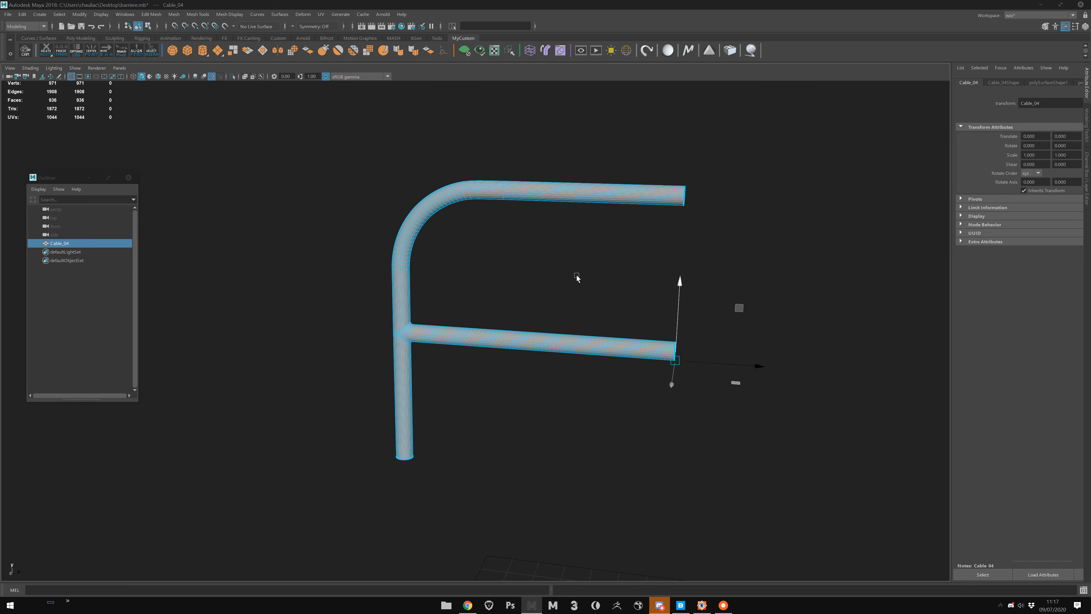
alt+middle_drag(577, 278, 517, 296)
alt+drag(509, 320, 524, 309)
alt+middle_drag(525, 310, 603, 240)
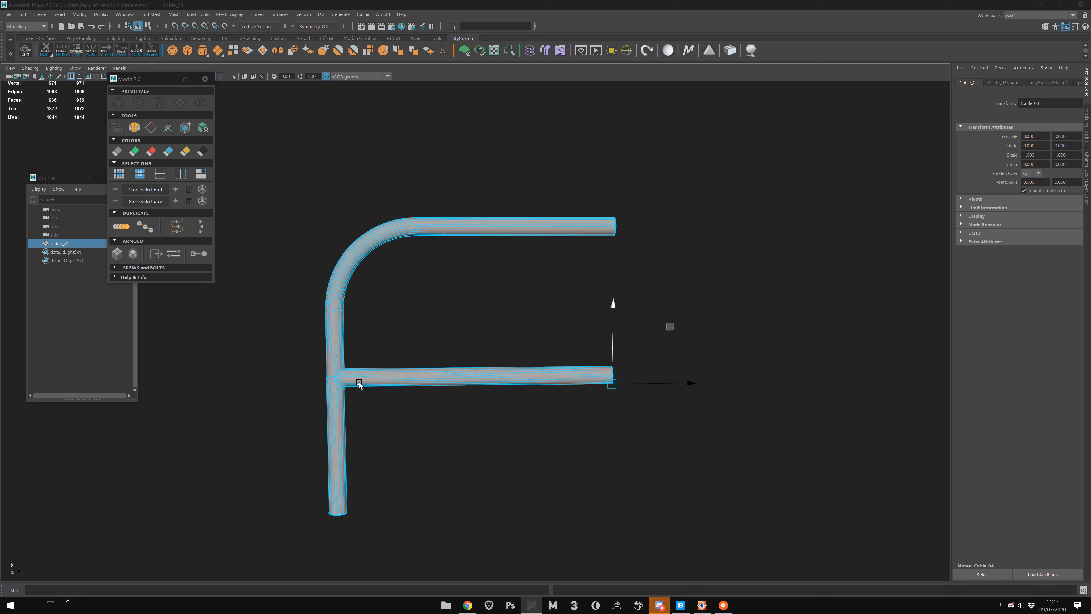
Mirror the half barrier into a full barrier using ModIt's Symmetry on X.
alt+middle_drag(352, 371, 349, 360)
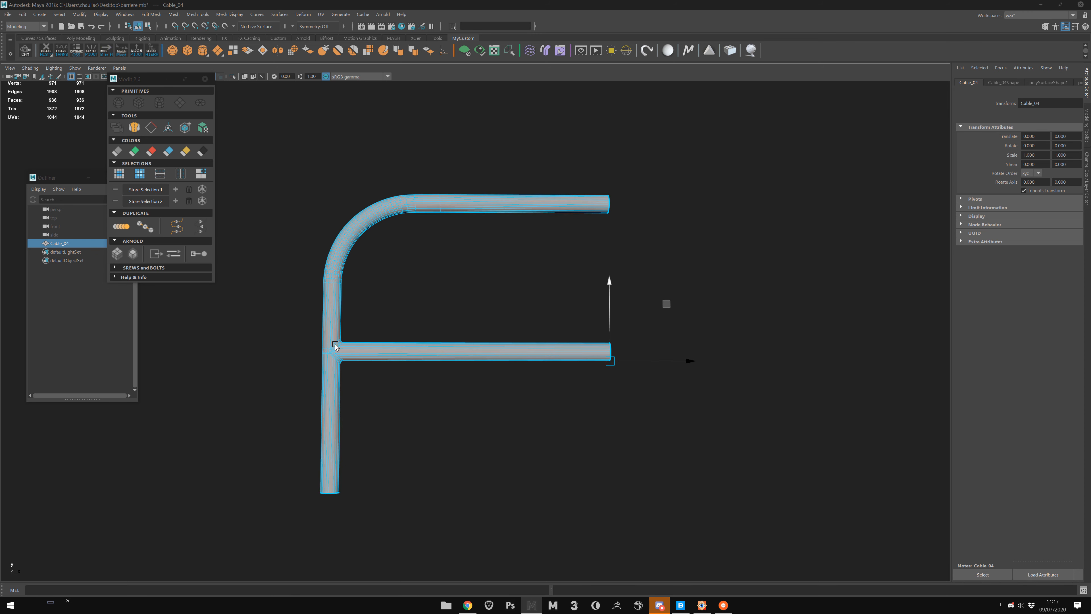
drag(139, 79, 764, 174)
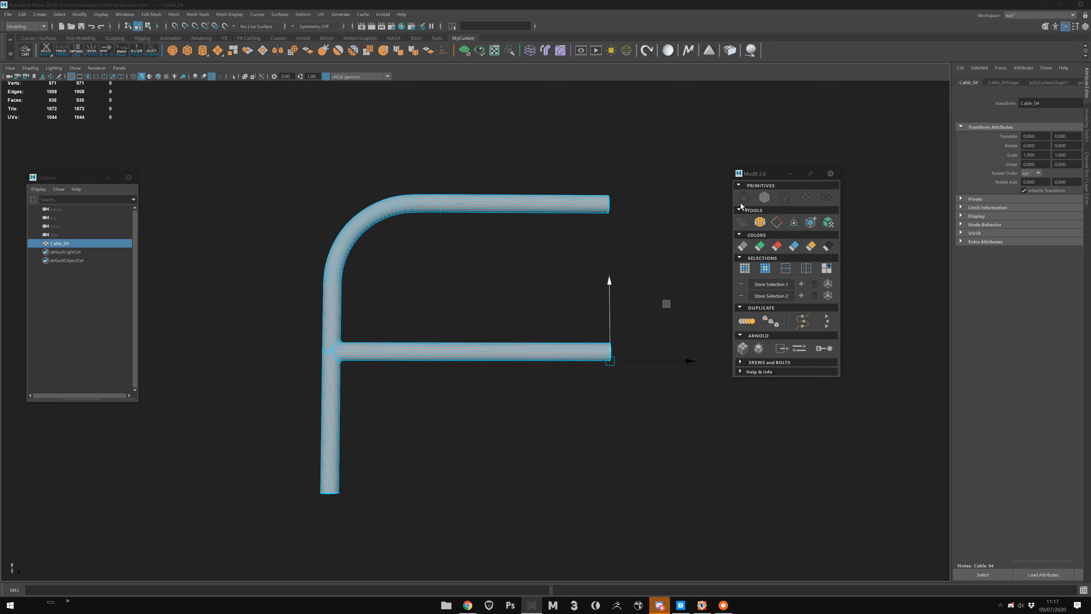
alt+middle_drag(576, 279, 521, 290)
scroll(521, 290, up, 1)
alt+drag(363, 287, 297, 302)
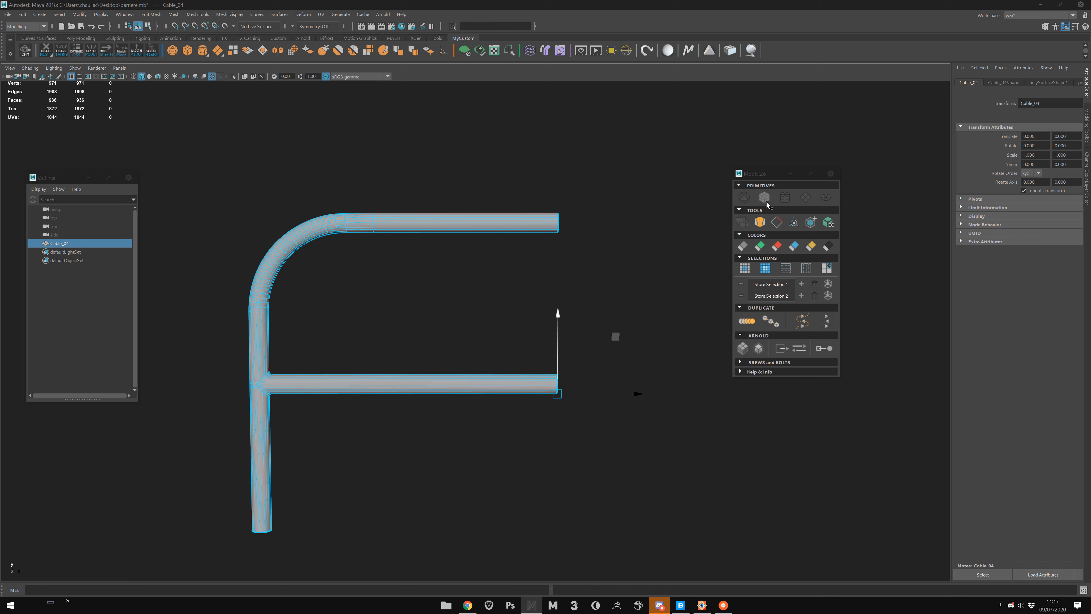
right_click(759, 228)
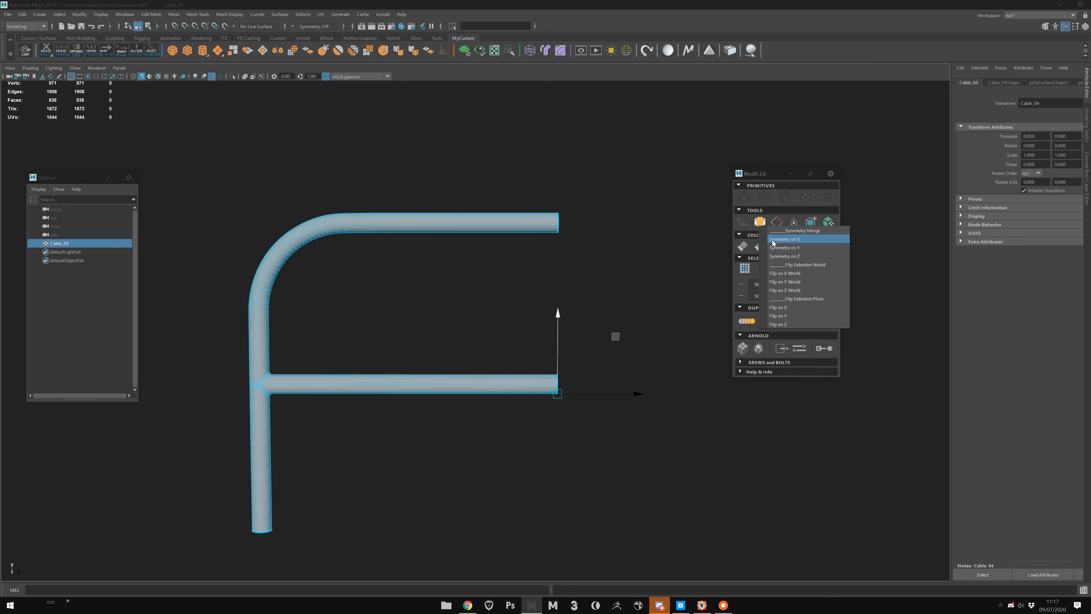
click(773, 240)
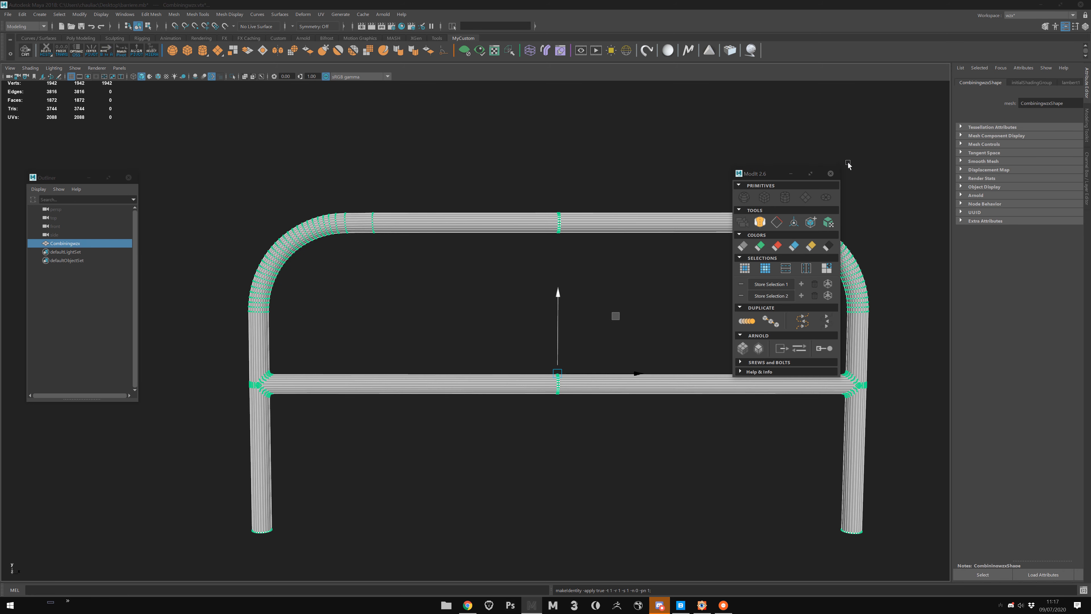
Flatten the seam vertices at the barrier's middle, merge them and return to object mode.
click(835, 179)
key(F9)
drag(504, 177, 619, 447)
key(r)
drag(587, 303, 310, 252)
key(g)
key(F8)
key(w)
click(656, 168)
Inspect the full mirrored barrier from the front and from an angle.
alt+middle_drag(467, 213, 527, 194)
click(487, 356)
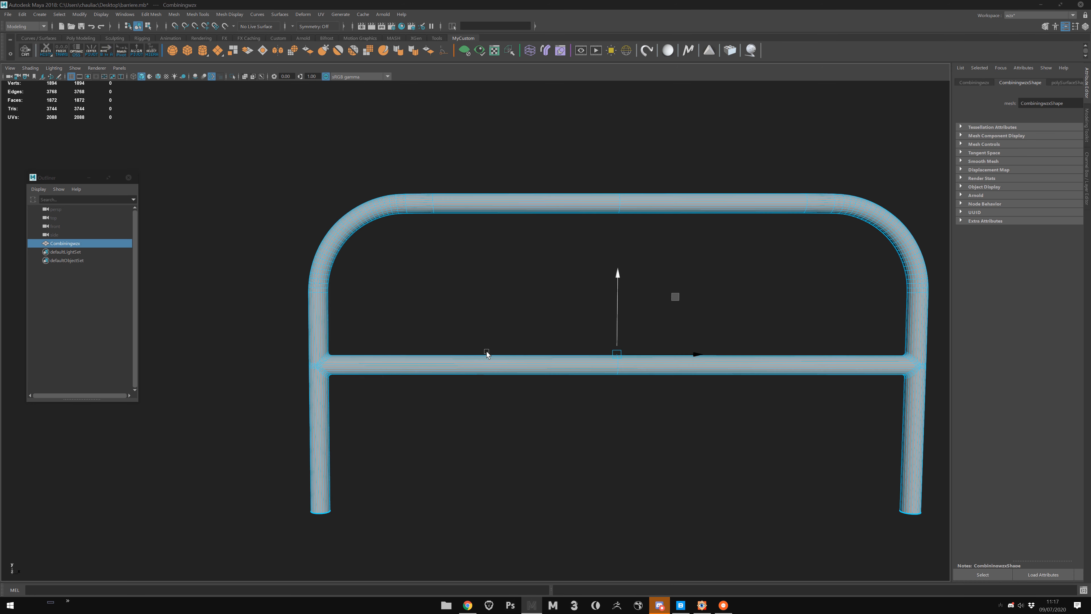
alt+middle_drag(394, 322, 451, 292)
alt+right_drag(451, 292, 502, 284)
alt+middle_drag(505, 260, 492, 257)
click(528, 268)
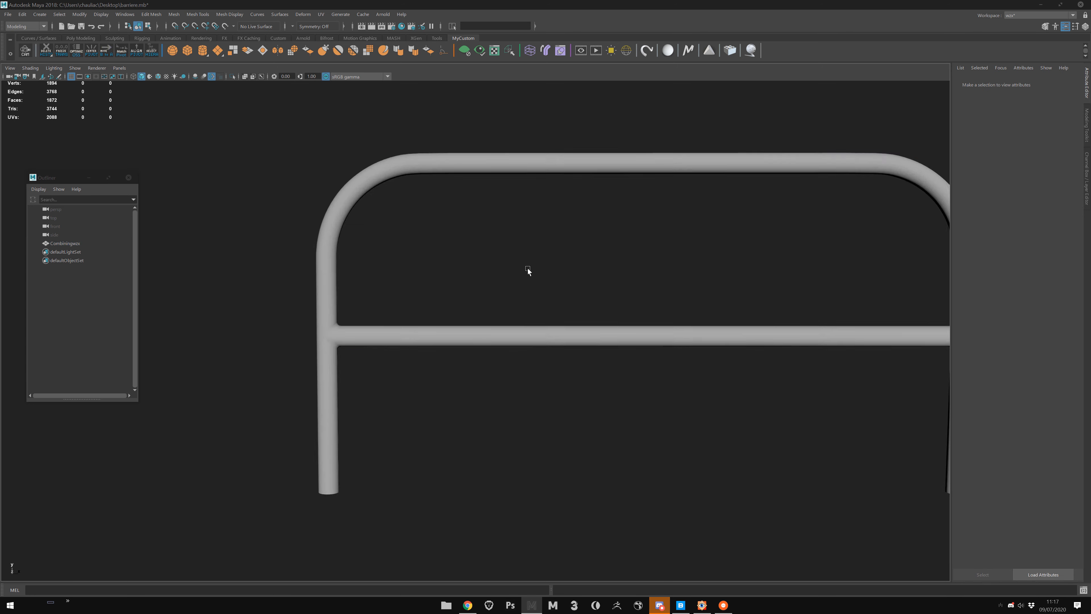
alt+right_drag(528, 268, 516, 256)
mouse_move(516, 256)
alt+mouse_down()
mouse_move(490, 264)
mouse_move(523, 270)
alt+mouse_up()
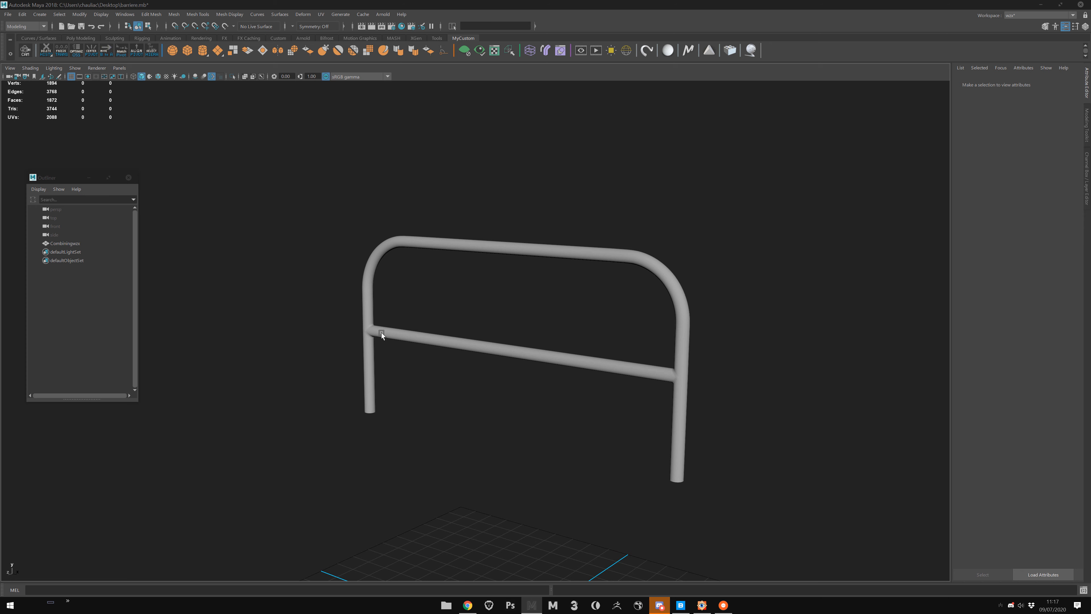
Turn on smooth mesh preview for the barrier and check the shading at the post and crossbar junction.
click(451, 349)
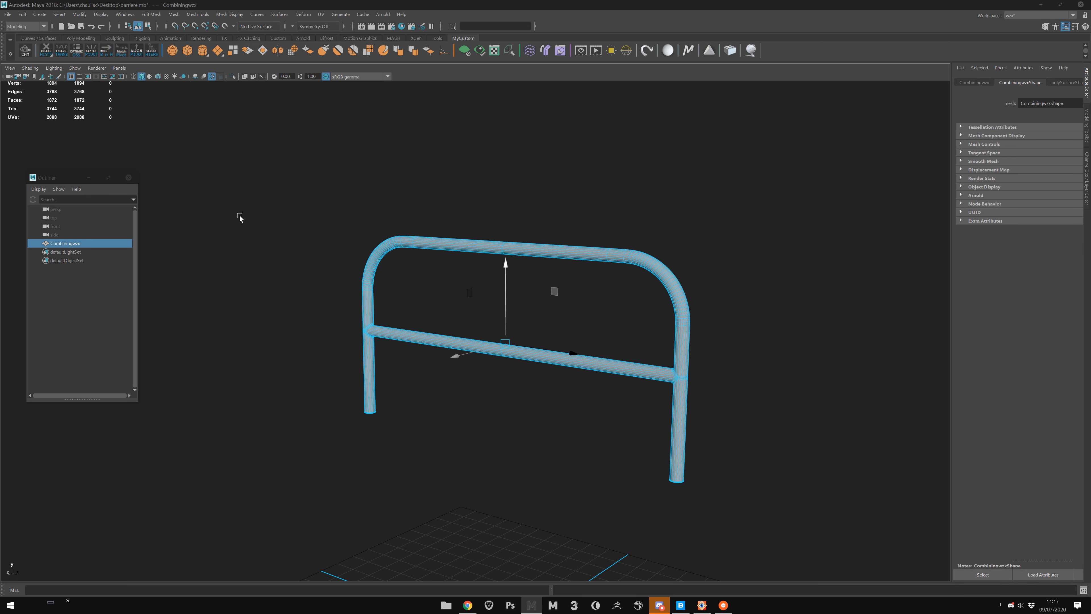
key(3)
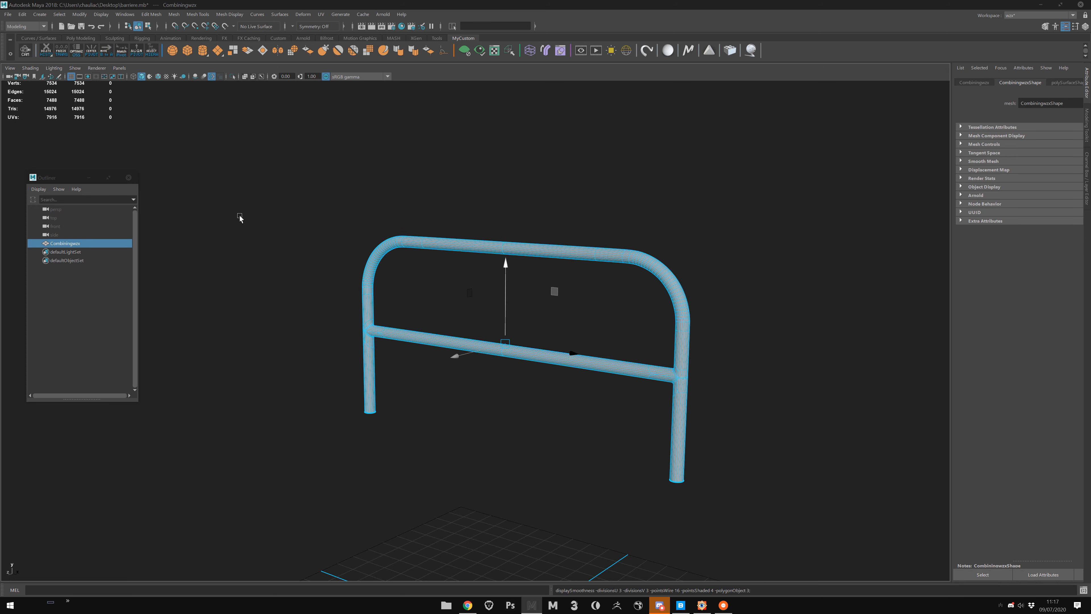
key(1)
alt+right_drag(514, 387, 542, 455)
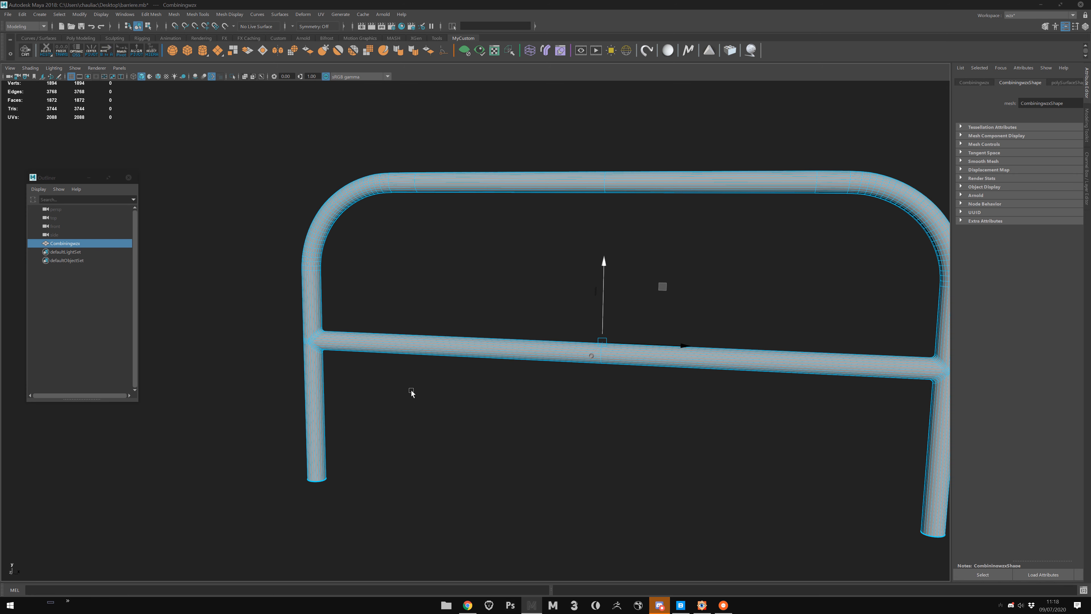
key(3)
alt+right_drag(410, 417, 550, 512)
alt+middle_drag(330, 358, 416, 357)
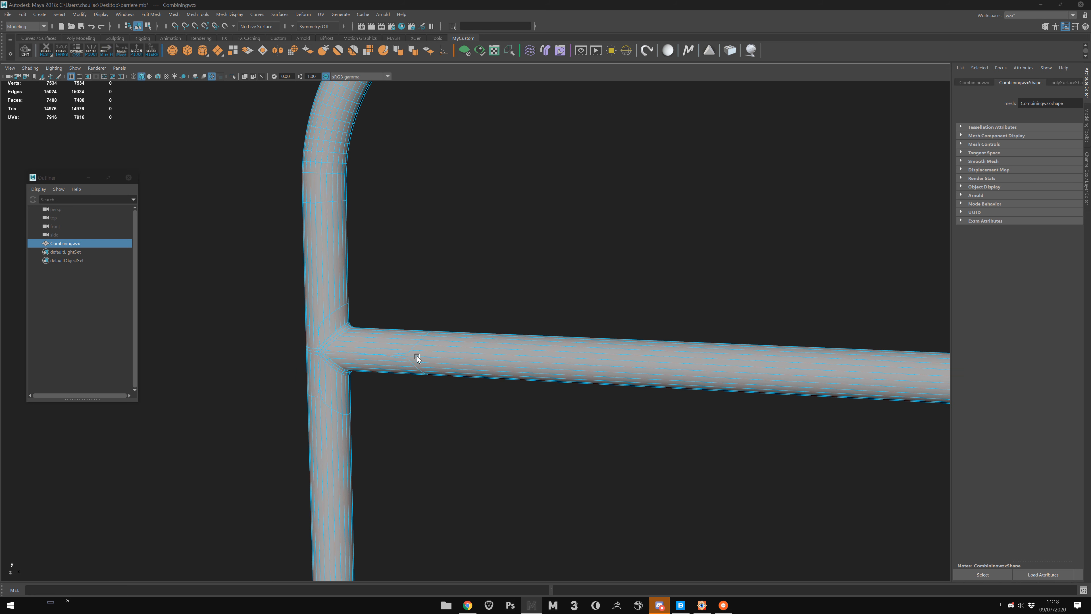
alt+drag(416, 356, 408, 323)
click(459, 437)
alt+middle_drag(396, 430, 434, 406)
click(458, 336)
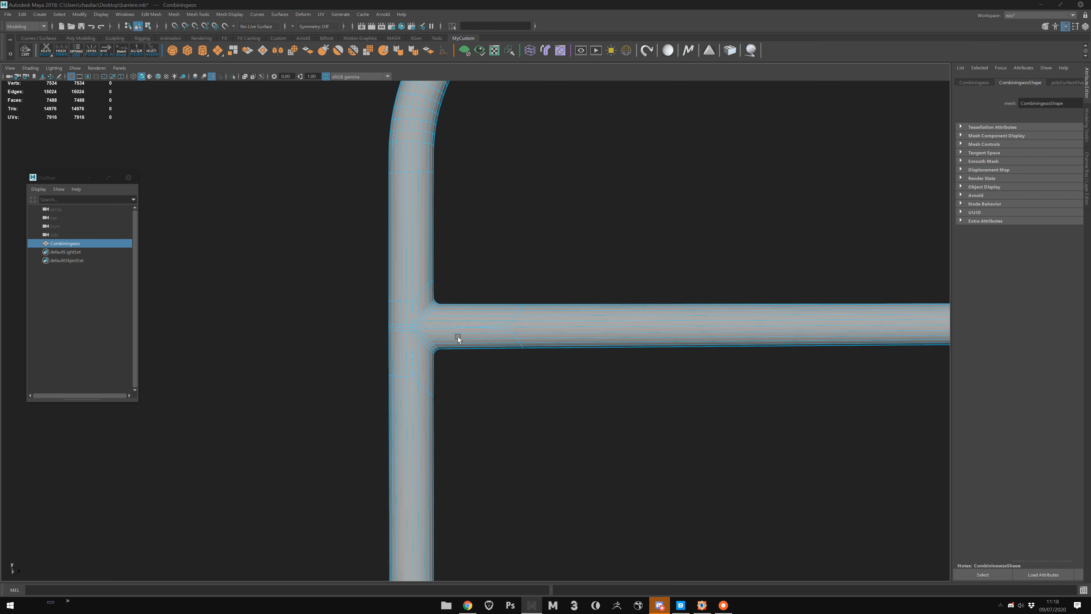
key(f)
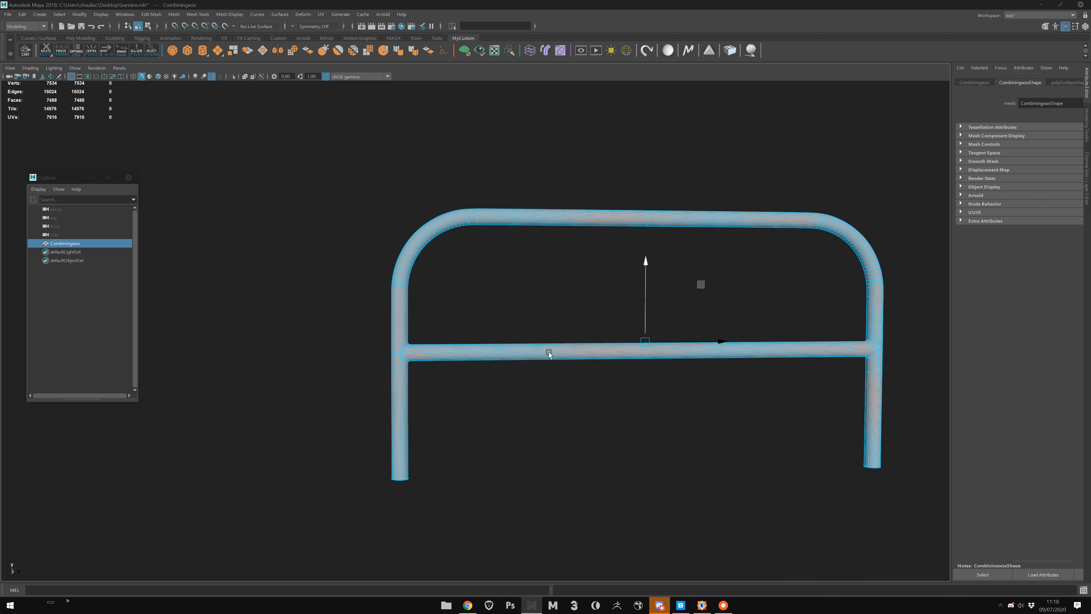
Add four connecting edge loops to the left half of the crossbar and of the top rail.
right_drag(530, 351, 532, 324)
drag(531, 324, 526, 430)
shift+right_drag(526, 430, 538, 410)
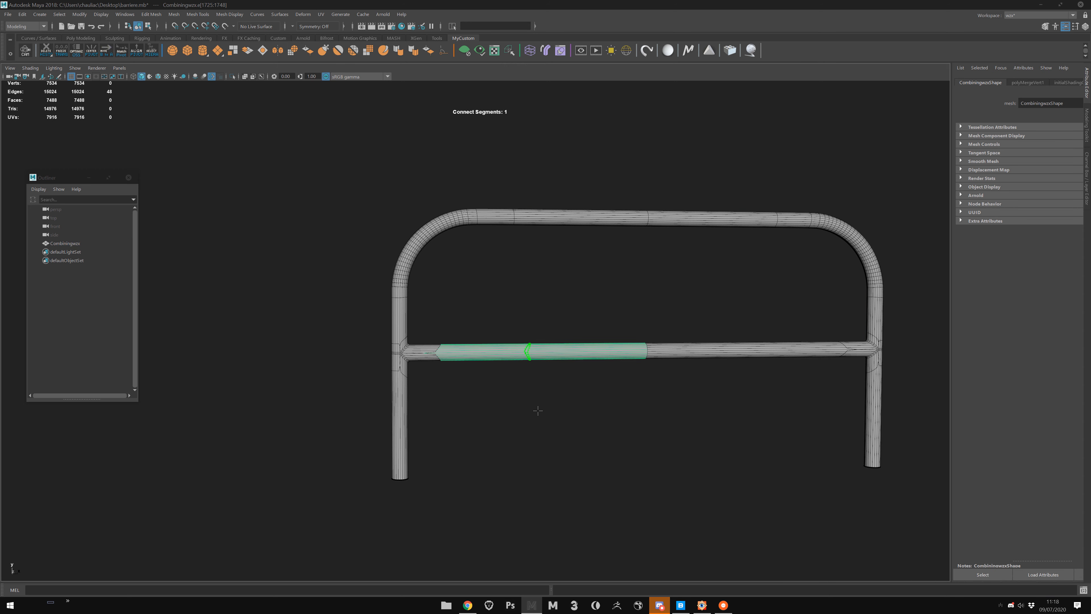
key(w)
drag(587, 199, 593, 261)
key(g)
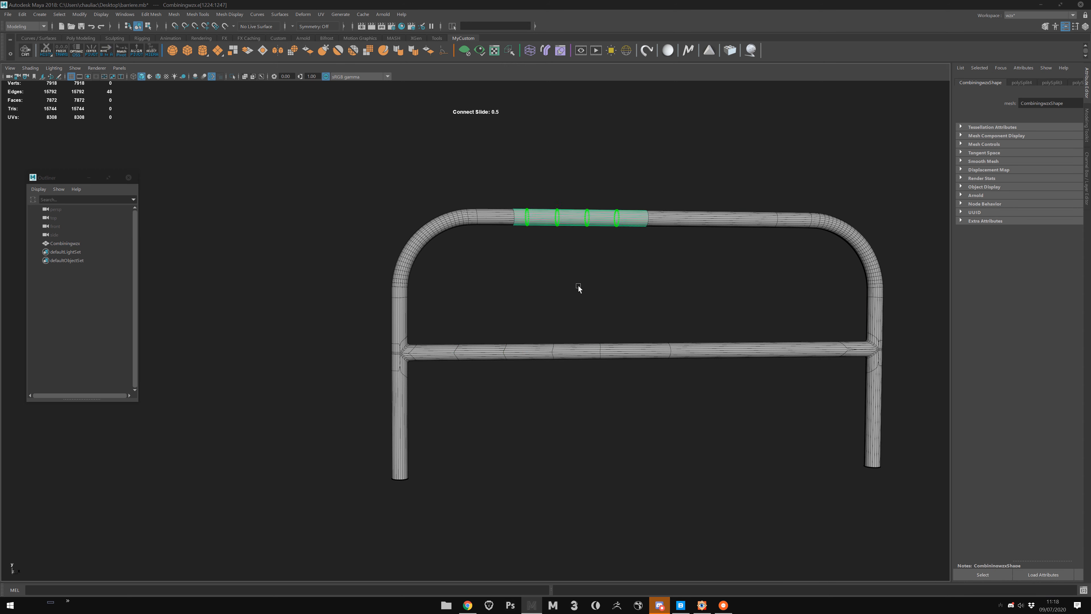
Add connecting edge loops to the left post with the same Connect settings and return to object mode.
key(w)
drag(433, 328, 374, 357)
key(g)
key(w)
drag(442, 420, 330, 431)
key(g)
key(w)
click(507, 455)
alt+drag(510, 455, 429, 439)
right_drag(383, 392, 393, 382)
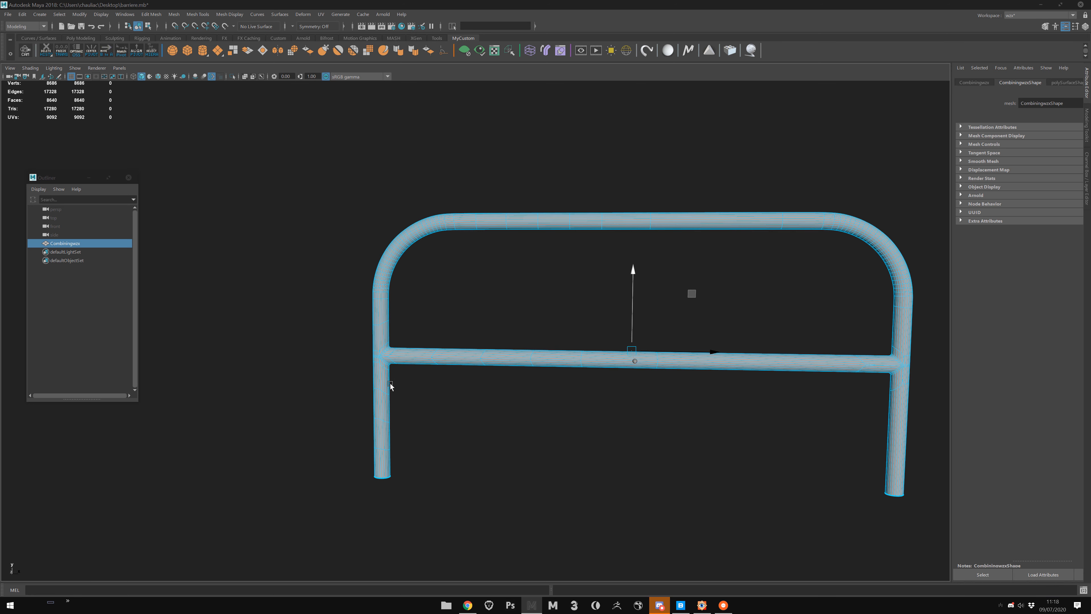
Insert edge loops around the left post and crossbar junction on the unsmoothed mesh, and turn smooth preview back on.
key(1)
scroll(363, 337, up, 5)
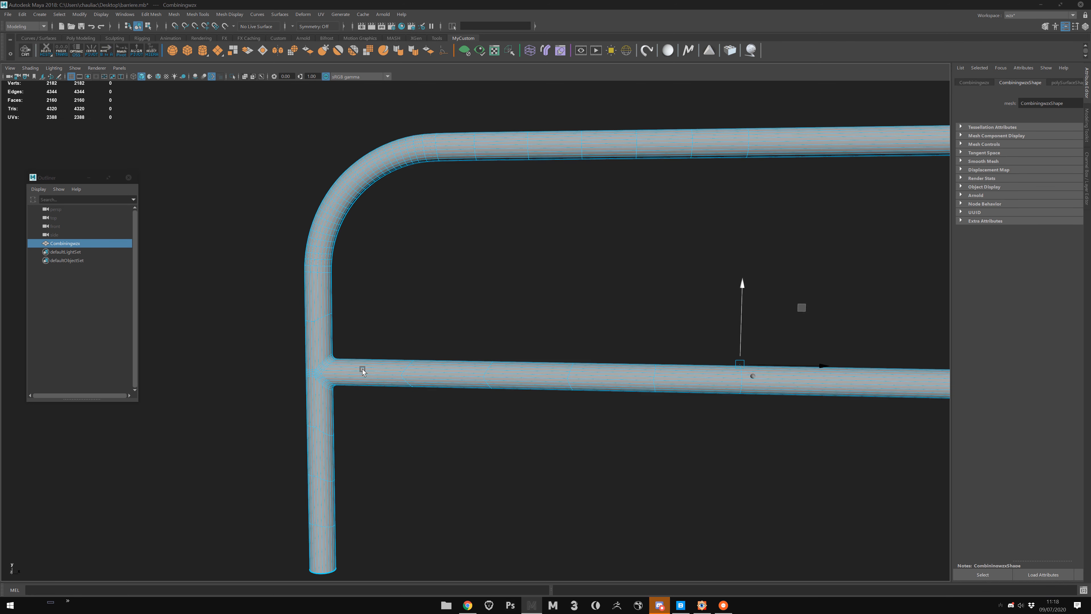
key(ctrl+shift+x)
ctrl+click(337, 372)
ctrl+click(320, 349)
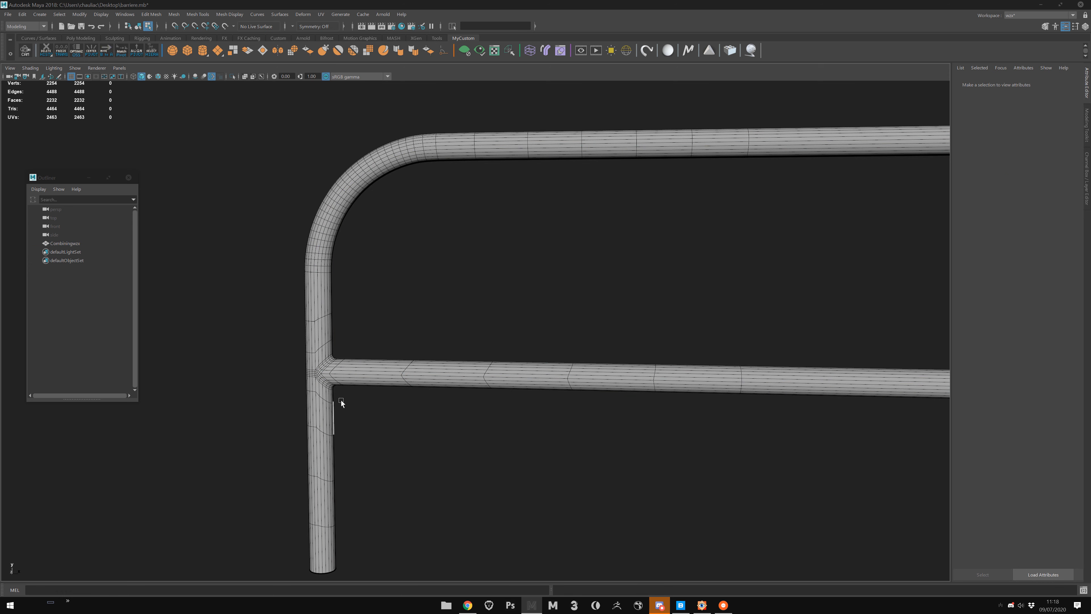
key(w)
key(3)
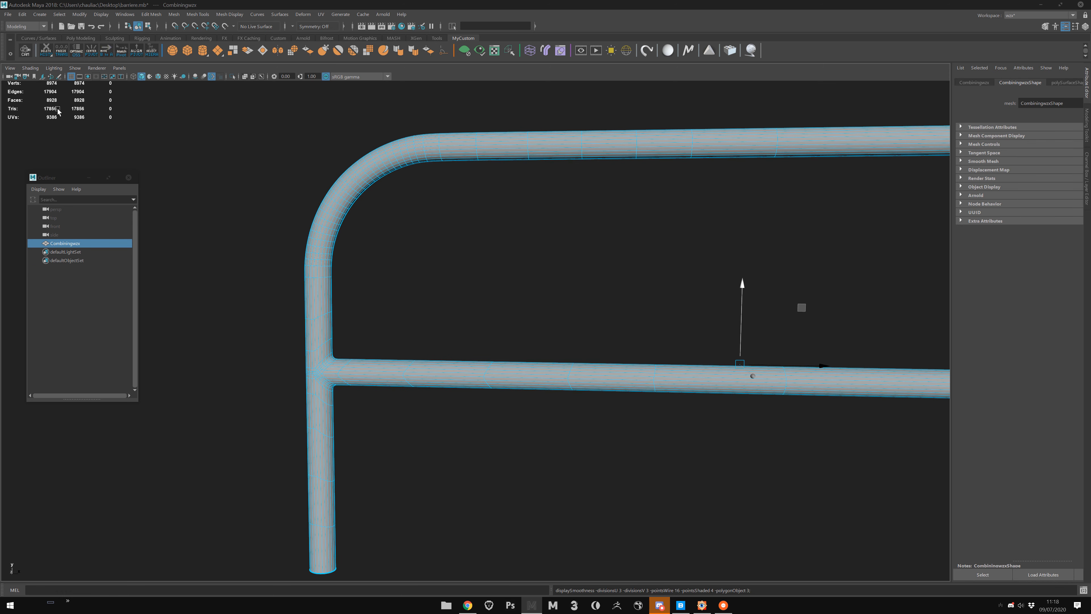
Undo all the edge loops added to the crossbar, top rail and left post.
key(ctrl+z)
key(ctrl+z)
key(ctrl+z)
key(ctrl+z)
key(ctrl+z)
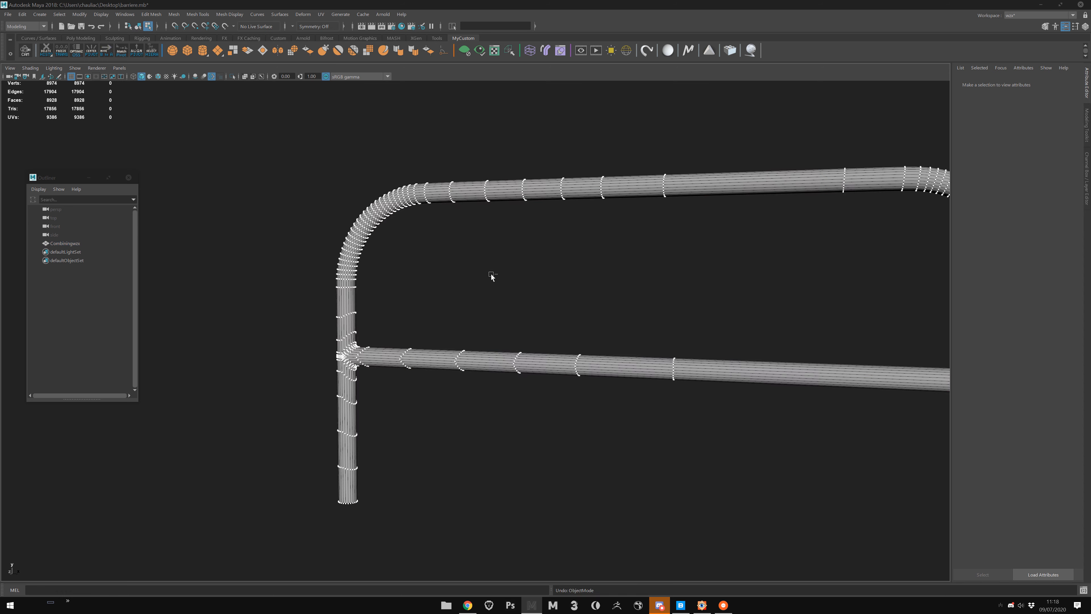
key(ctrl+z)
key(ctrl+z)
key(ctrl+z)
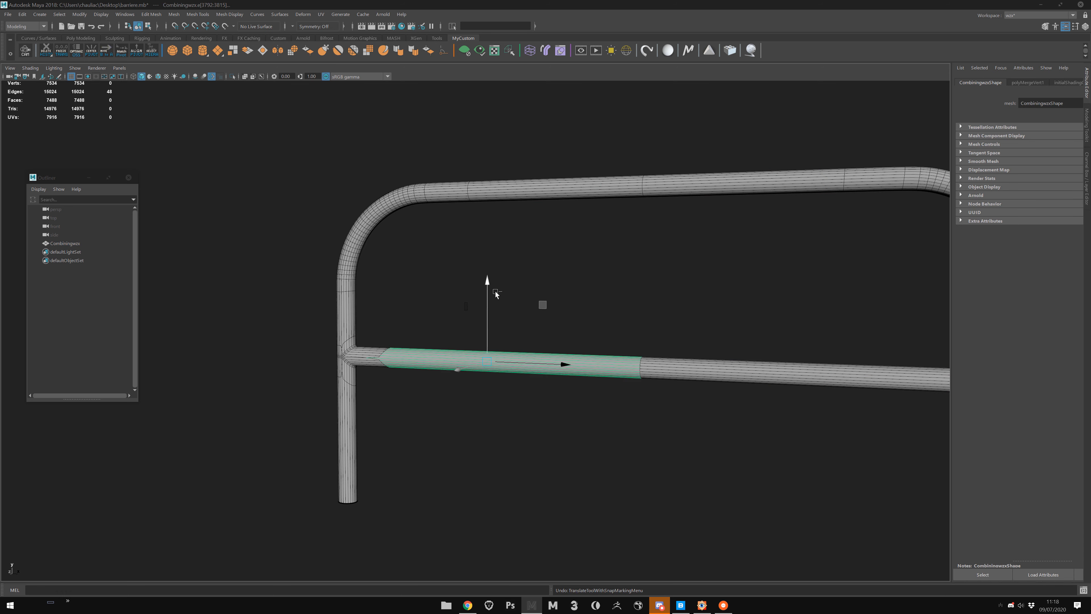
key(ctrl+z)
key(ctrl+z)
key(ctrl+z)
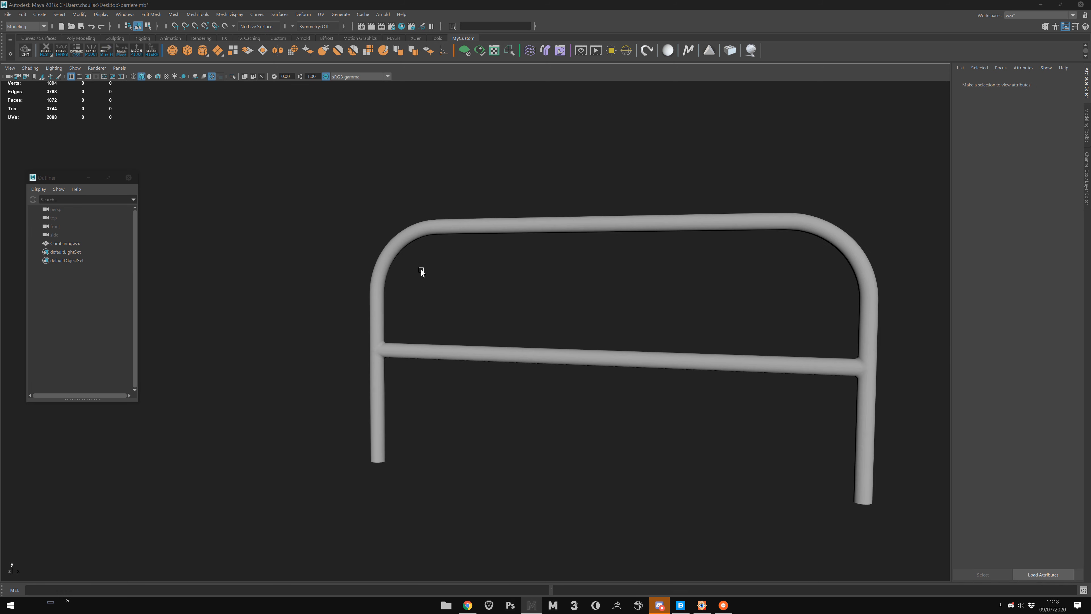
Select the complete middle edge loop that runs around the left post and crossbar junction.
scroll(309, 337, up, 10)
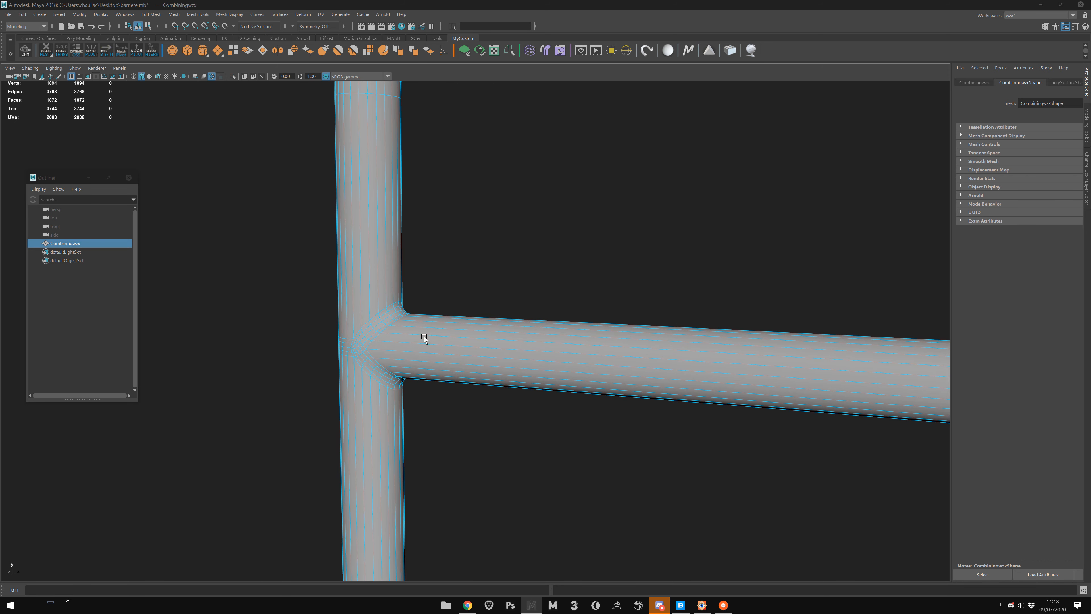
mouse_move(424, 336)
alt+mouse_down()
mouse_move(396, 341)
mouse_move(422, 347)
alt+mouse_up()
alt+right_drag(423, 347, 443, 423)
alt+middle_drag(275, 372, 385, 334)
right_drag(385, 335, 383, 320)
double_click(383, 321)
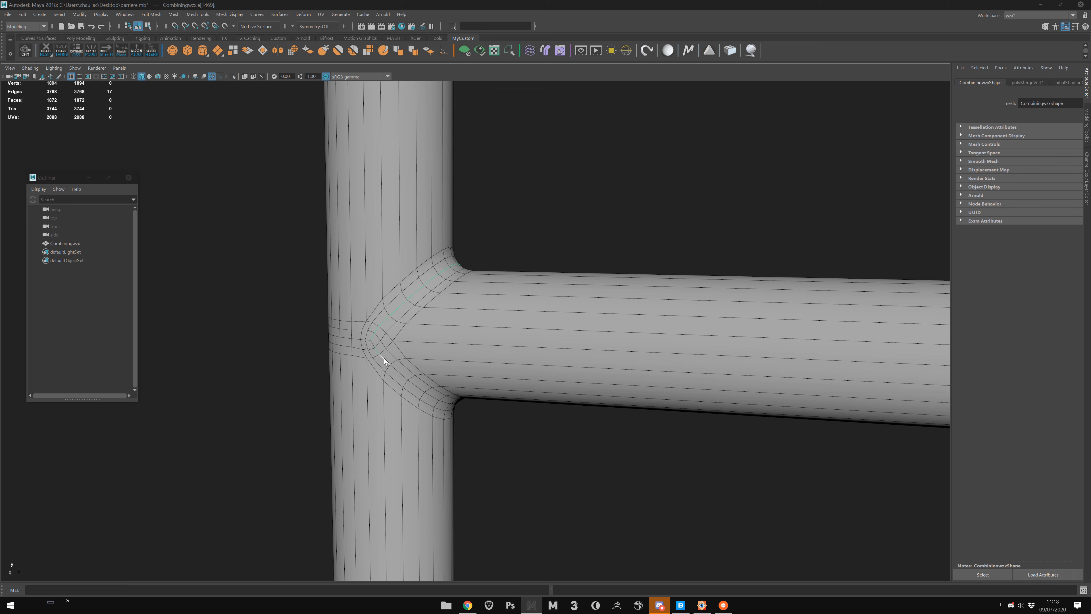
shift+double_click(384, 358)
alt+drag(456, 356, 480, 327)
Convert the selected junction edge loop into a curve with the Cable tool.
click(646, 51)
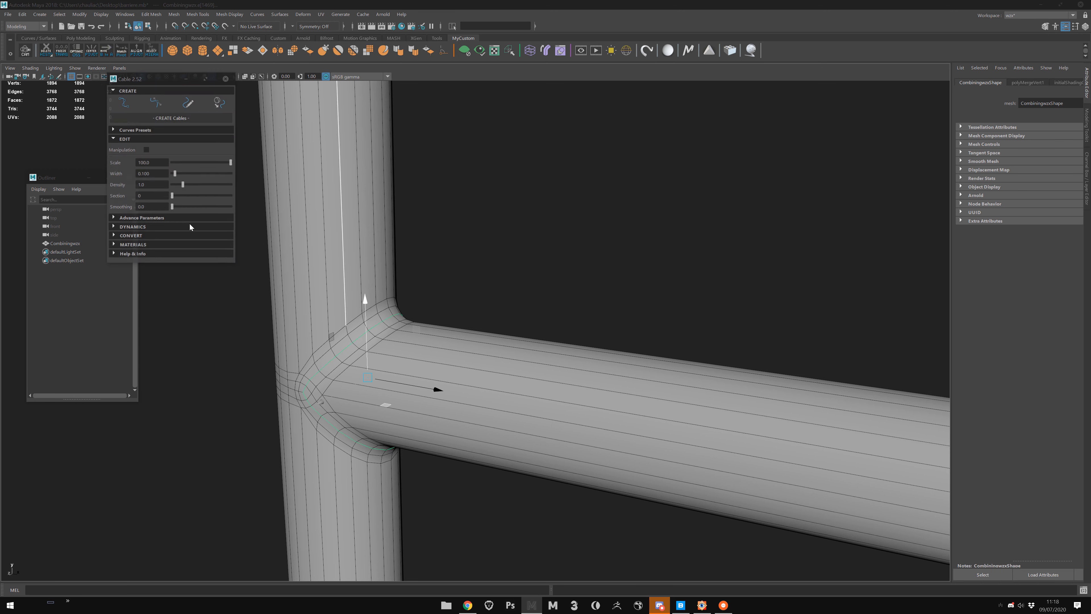
drag(161, 86, 654, 116)
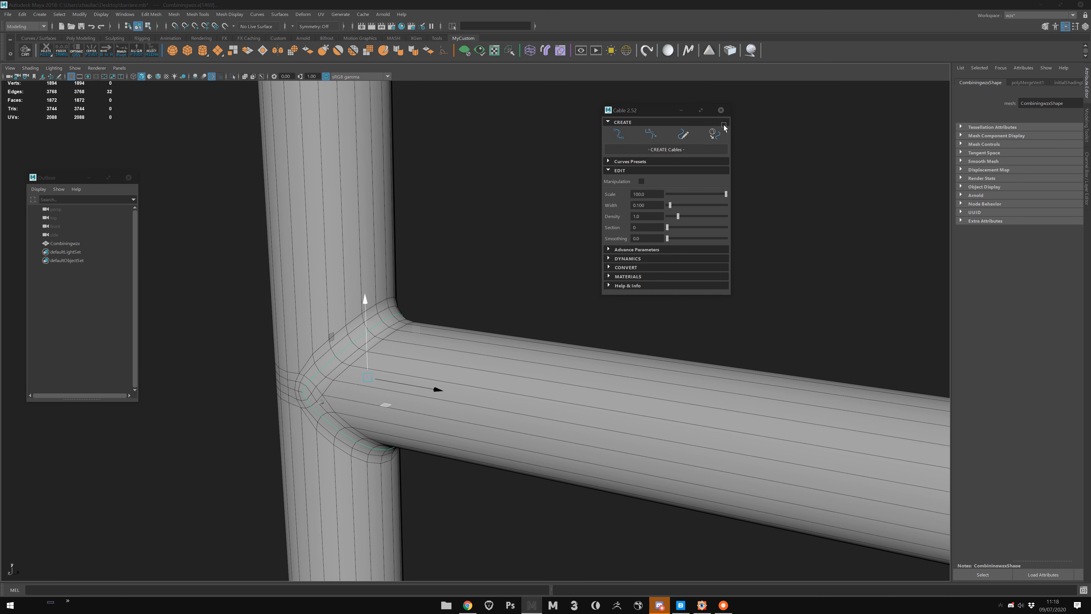
click(714, 135)
alt+drag(421, 297, 463, 270)
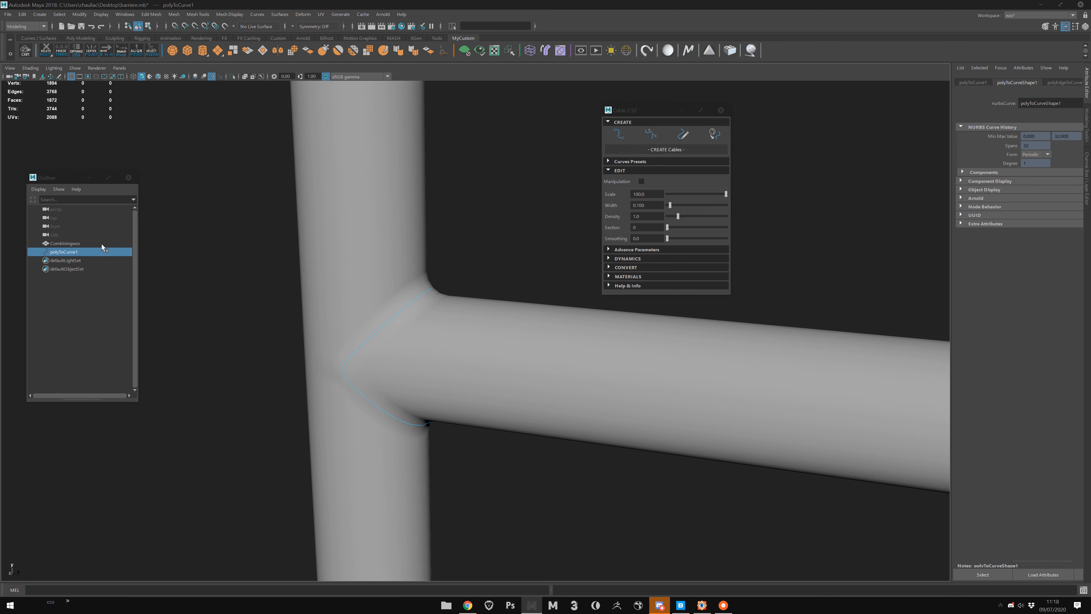
Create a cable along the junction curve with scale 2.0 and width 0.040.
click(654, 150)
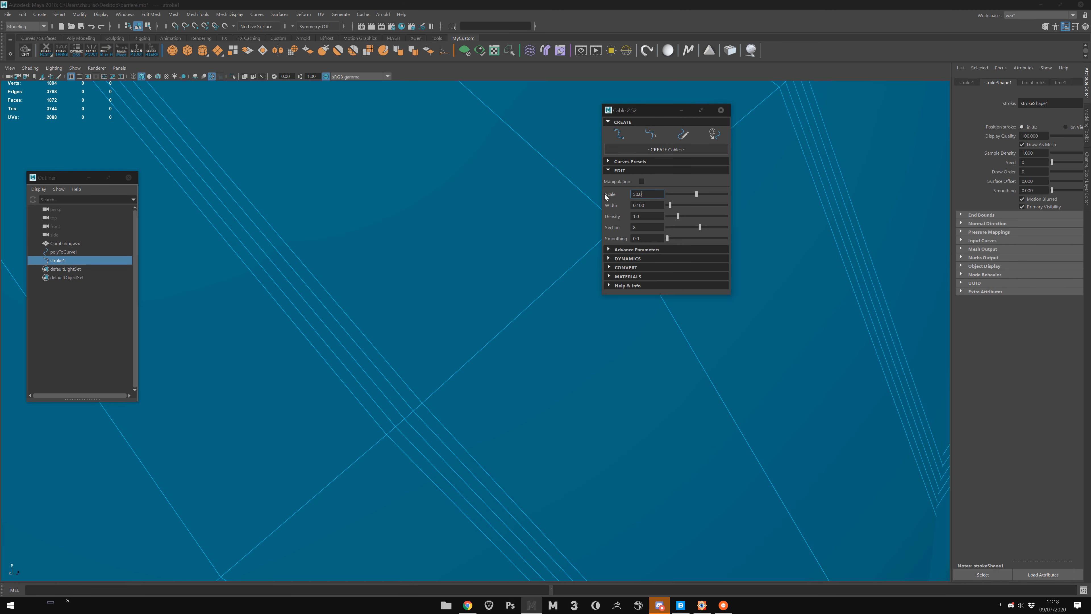
drag(696, 194, 667, 194)
scroll(604, 372, up, 8)
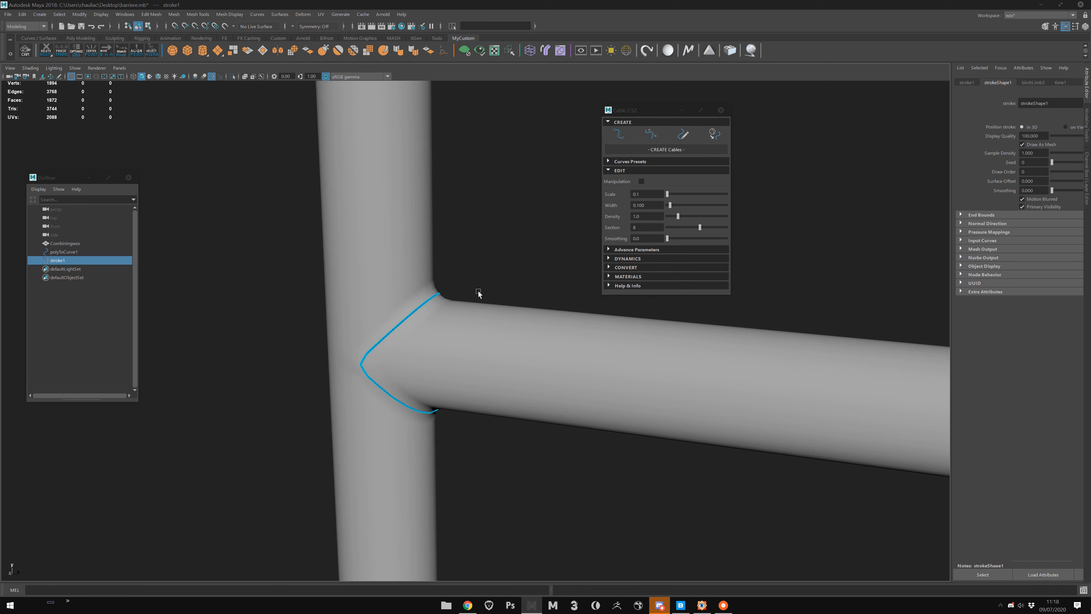
click(669, 196)
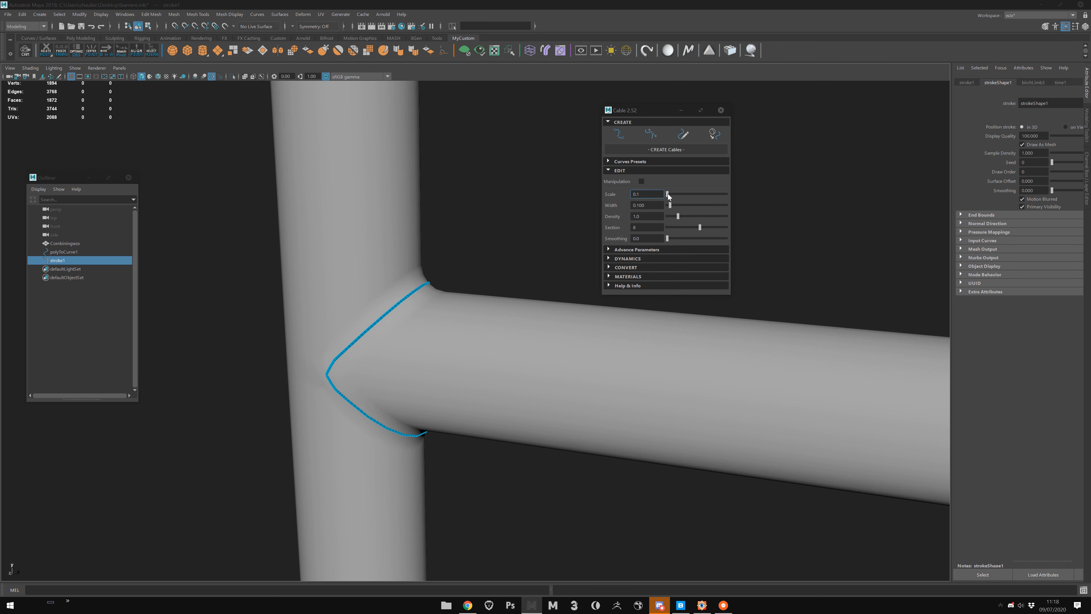
mouse_move(668, 194)
mouse_down()
mouse_move(670, 204)
mouse_move(669, 195)
mouse_up()
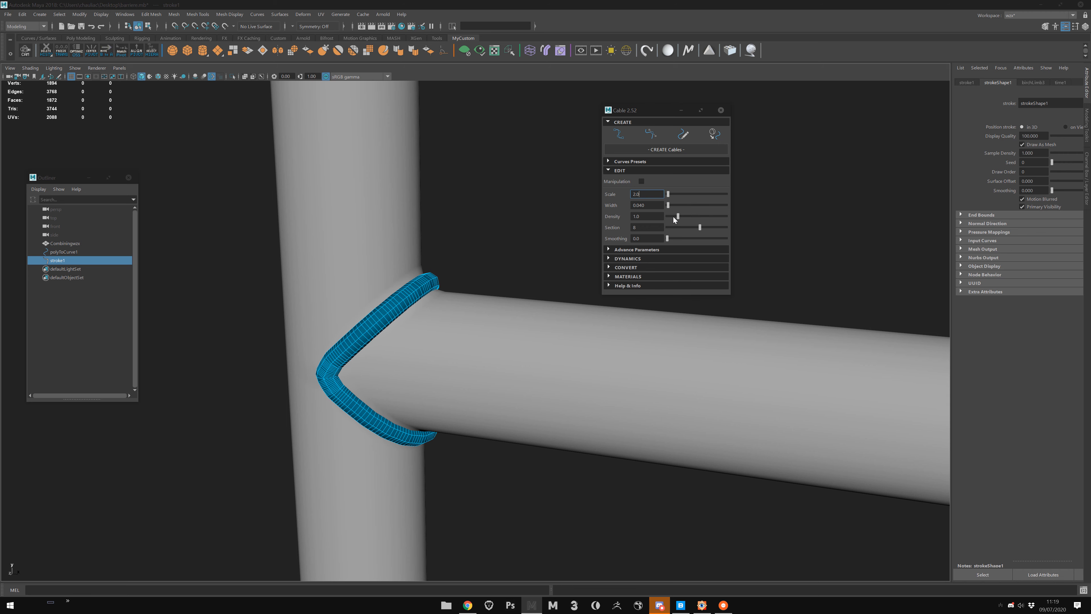
Set the cable's section to 12 and its smoothing to 55.1.
mouse_move(700, 227)
mouse_down()
mouse_move(720, 227)
mouse_move(665, 238)
mouse_move(700, 233)
mouse_up()
alt+drag(514, 280, 398, 288)
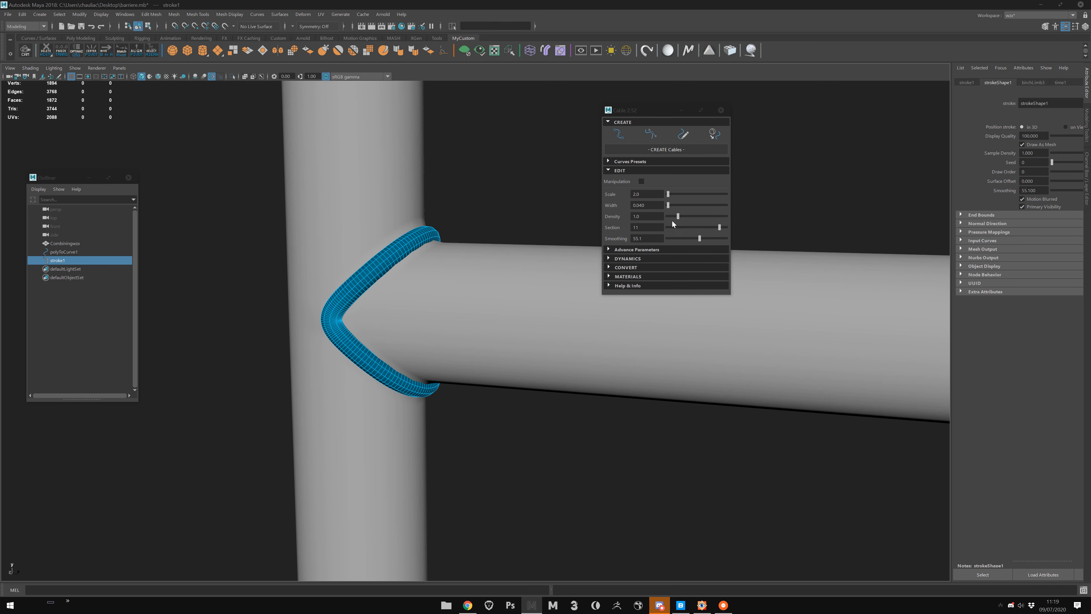
drag(678, 216, 726, 227)
mouse_move(540, 261)
alt+mouse_down()
mouse_move(490, 234)
mouse_move(520, 260)
alt+mouse_up()
click(448, 266)
click(399, 305)
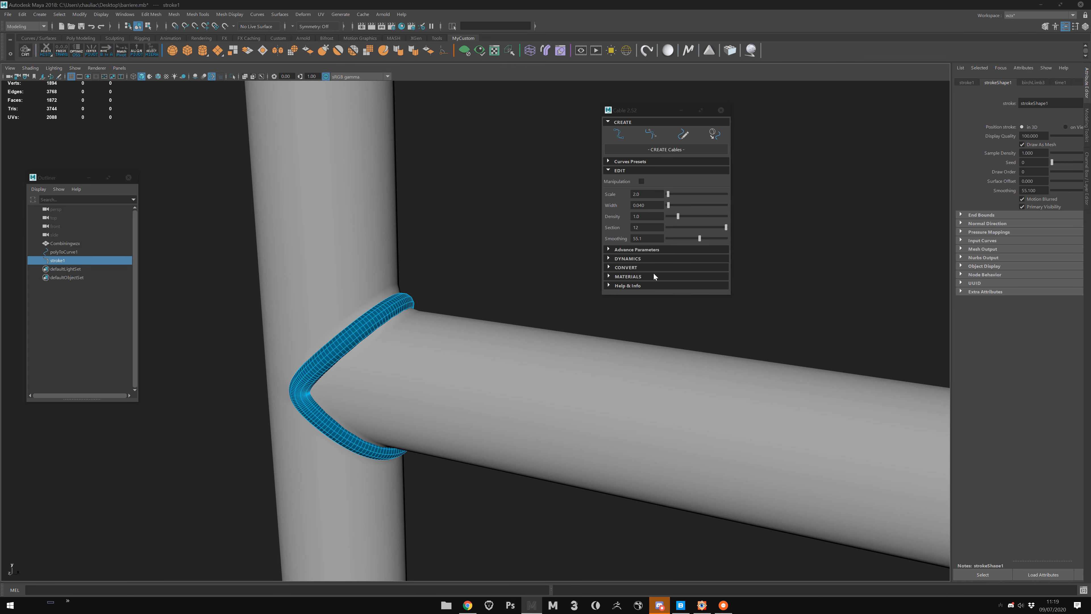
Bake the junction cable into a polygon mesh without history and close the Cable tool.
click(655, 268)
click(671, 280)
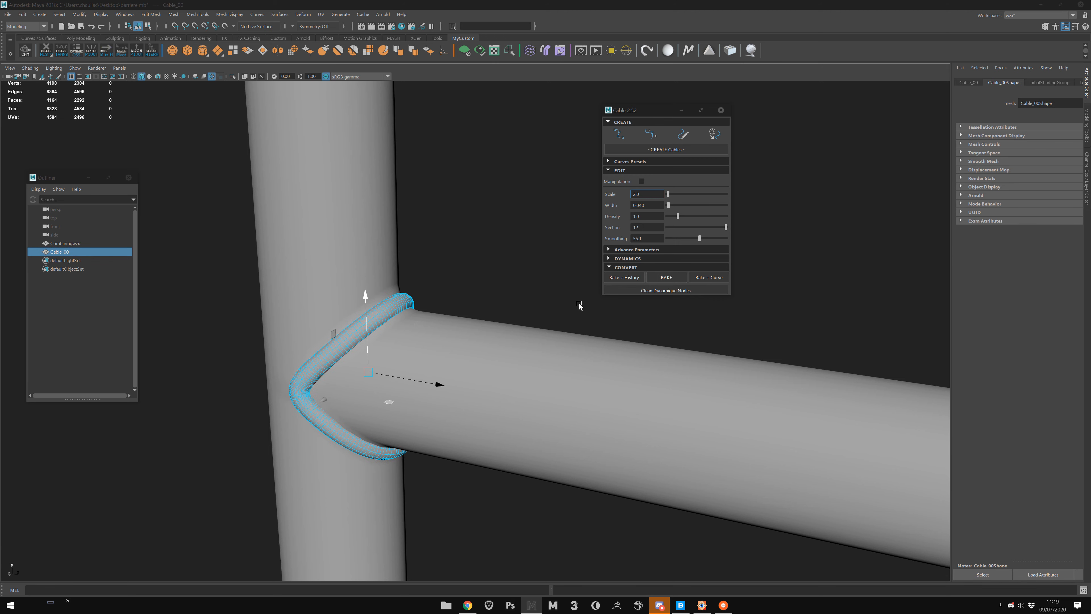
click(722, 111)
alt+drag(522, 255, 443, 215)
scroll(443, 215, up, 3)
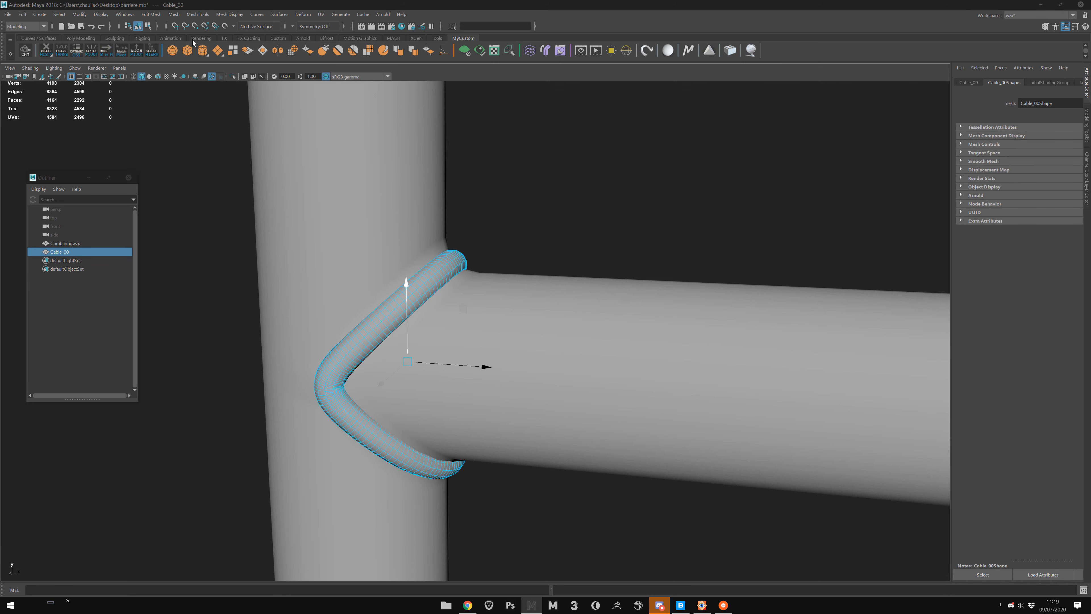
Sculpt uneven bumps into the baked weld bead on both sides of the junction.
click(116, 38)
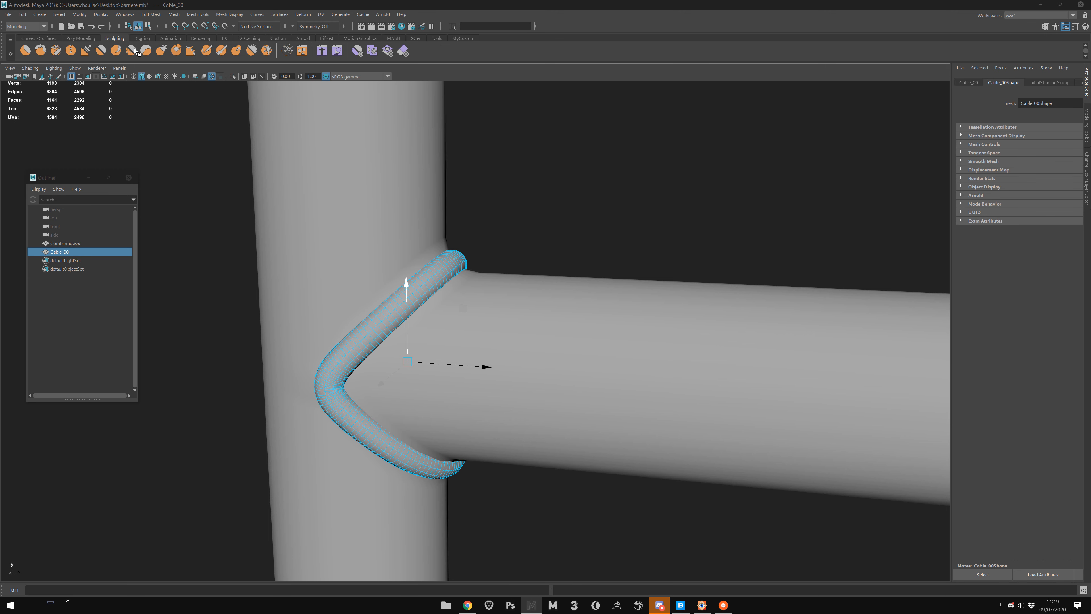
click(116, 50)
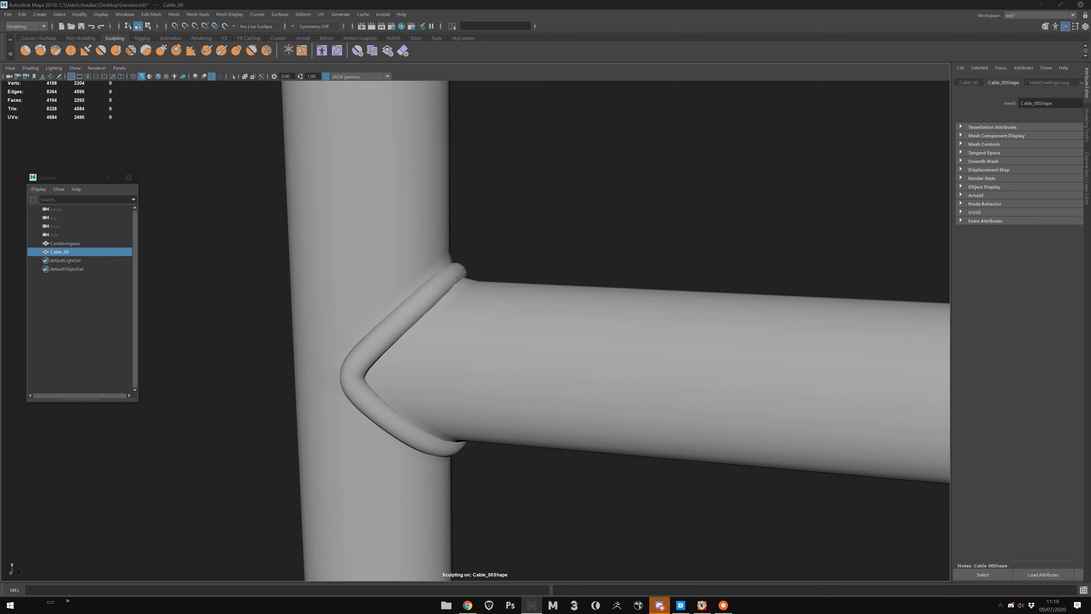
alt+drag(402, 342, 231, 318)
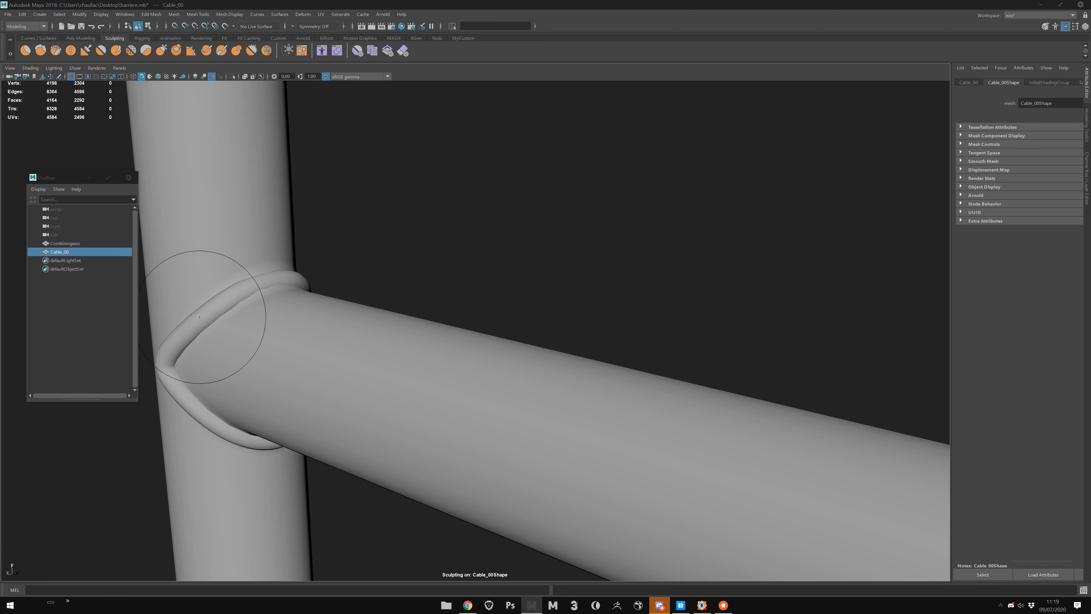
mouse_move(178, 359)
mouse_down()
mouse_move(173, 380)
mouse_move(161, 370)
mouse_move(251, 449)
mouse_move(292, 444)
mouse_move(206, 369)
mouse_up()
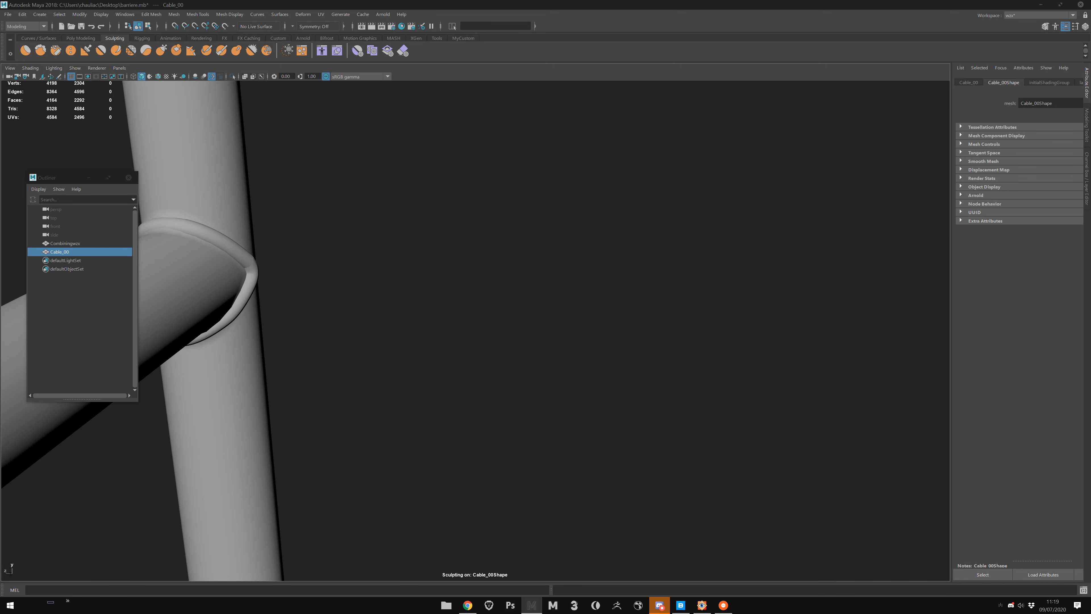
mouse_move(242, 293)
mouse_down()
mouse_move(247, 259)
mouse_move(340, 256)
mouse_move(366, 240)
mouse_up()
drag(247, 233, 297, 237)
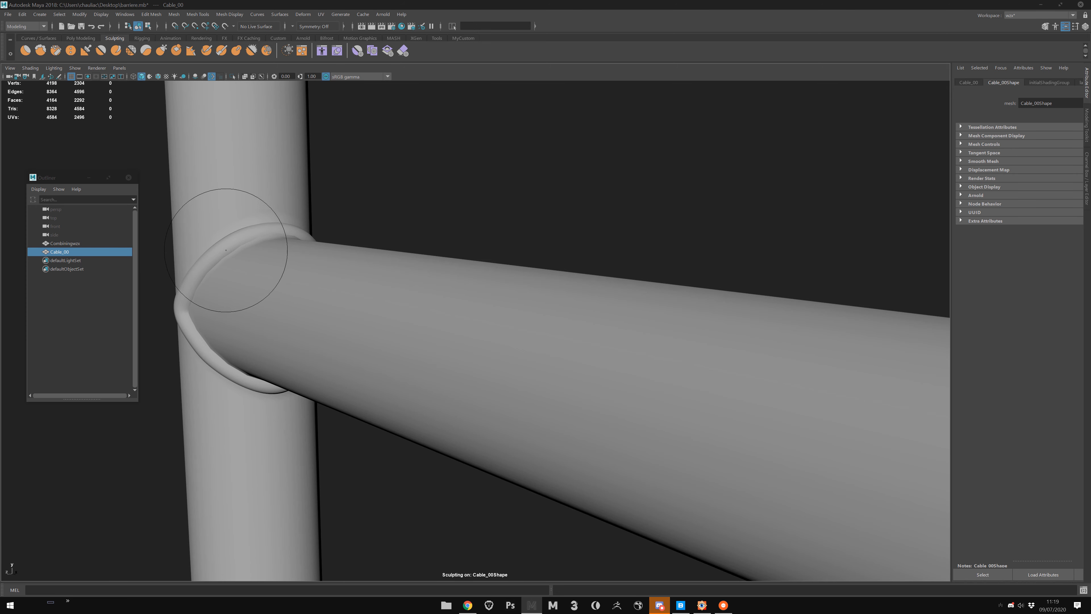
Shrink the sculpting brush and roughen the weld bead along the crossbar with finer, irregular strokes.
key(b)
mouse_move(211, 253)
mouse_down()
mouse_move(189, 254)
mouse_move(224, 264)
mouse_move(254, 241)
mouse_up()
mouse_move(207, 277)
mouse_down()
mouse_move(198, 353)
mouse_move(258, 389)
mouse_up()
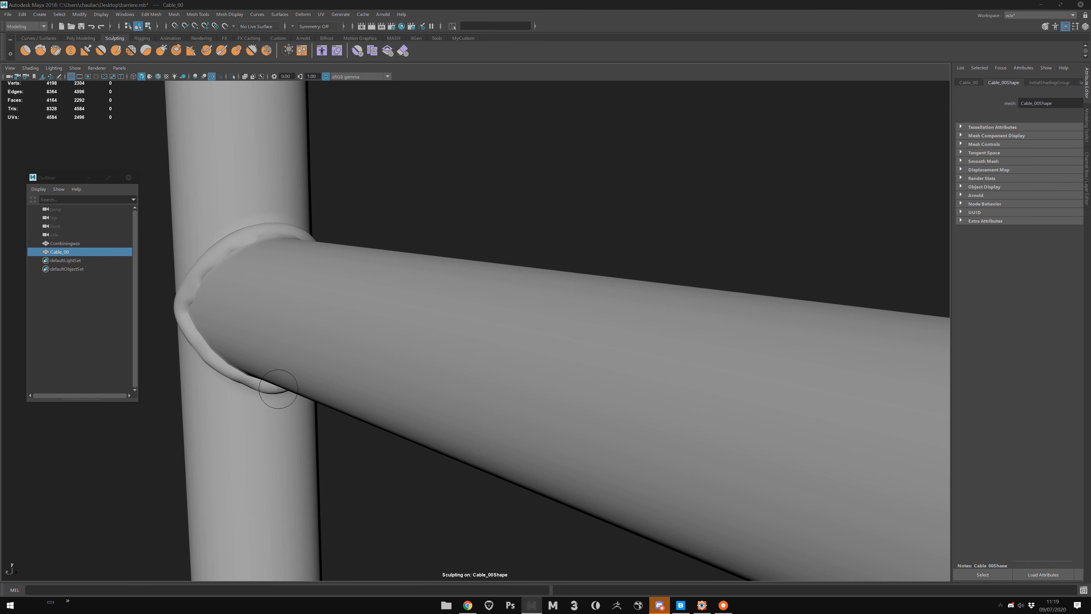
alt+drag(227, 320, 311, 289)
mouse_move(557, 224)
alt+mouse_down()
mouse_move(272, 409)
mouse_move(287, 344)
mouse_move(361, 298)
alt+mouse_up()
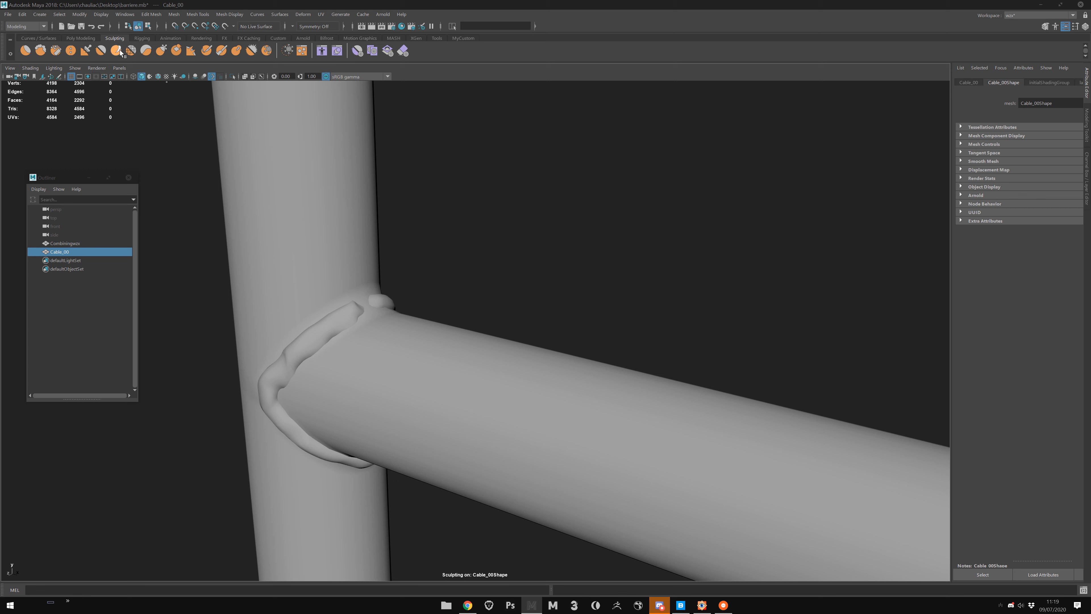
Test and undo brush strokes on the weld bead, and set the sculpt tool's strength to 0.1.
drag(345, 309, 358, 312)
key(ctrl+z)
double_click(117, 51)
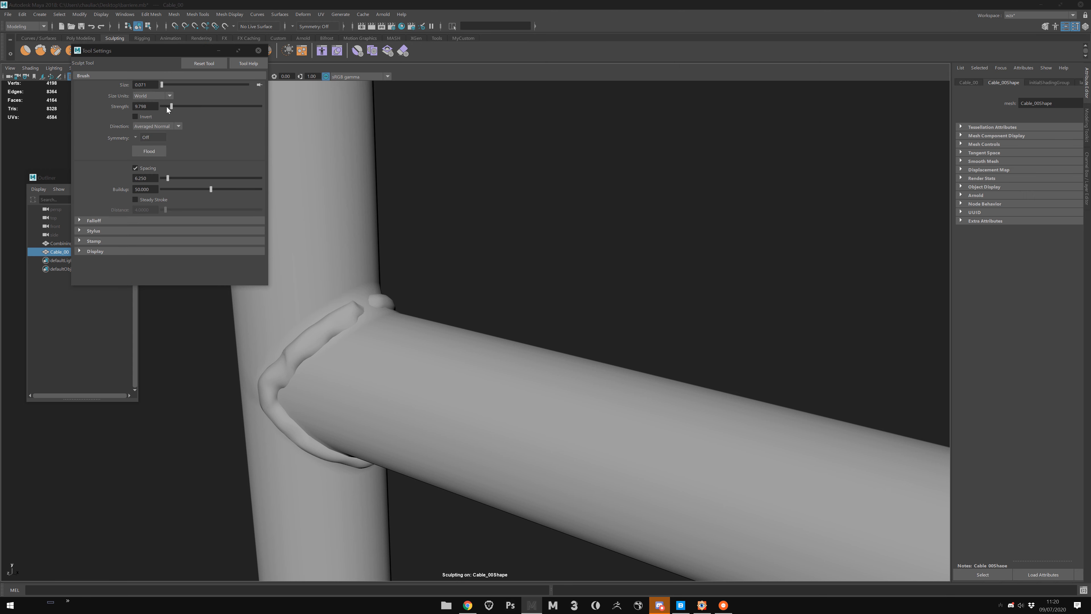
drag(331, 327, 336, 318)
key(ctrl+z)
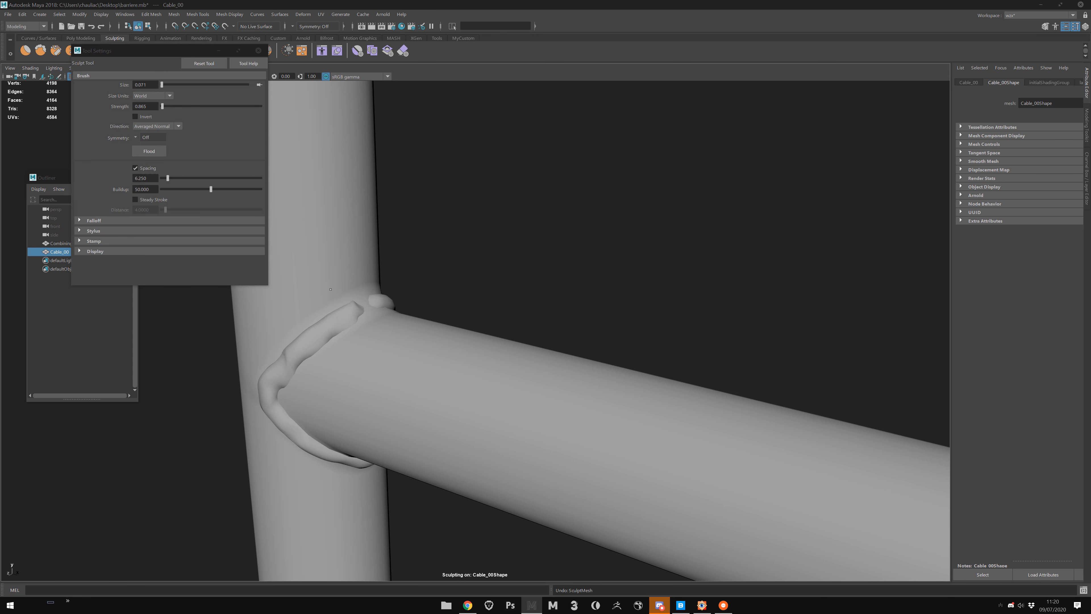
click(160, 111)
drag(149, 106, 100, 118)
text(0.1)
key(Return)
Create a polygon cube at the scene's origin and show its creation size attributes.
key(f)
key(w)
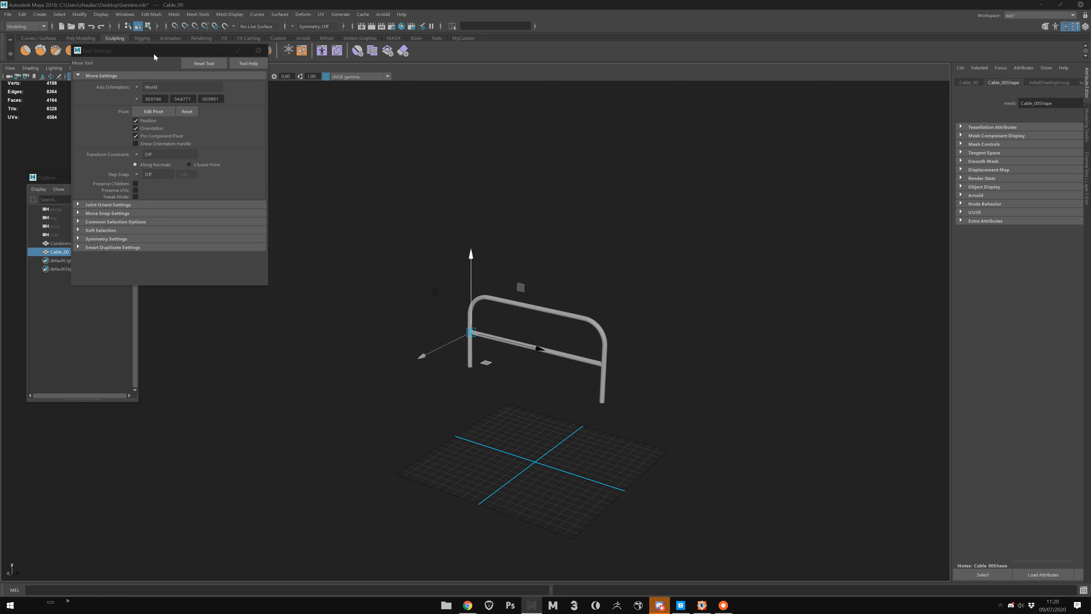
drag(154, 57, 129, 102)
click(462, 38)
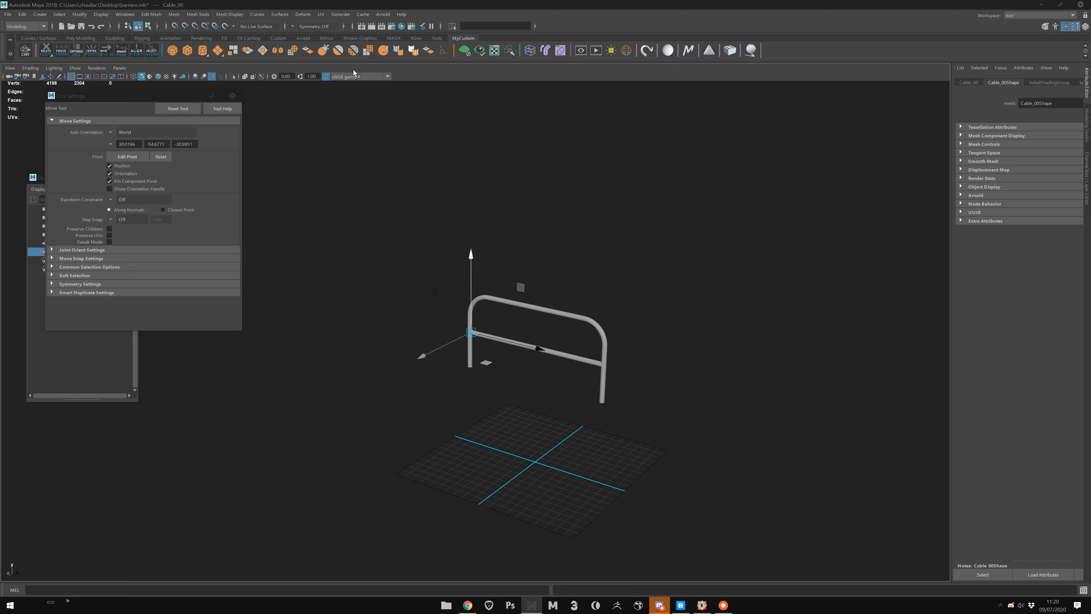
click(187, 51)
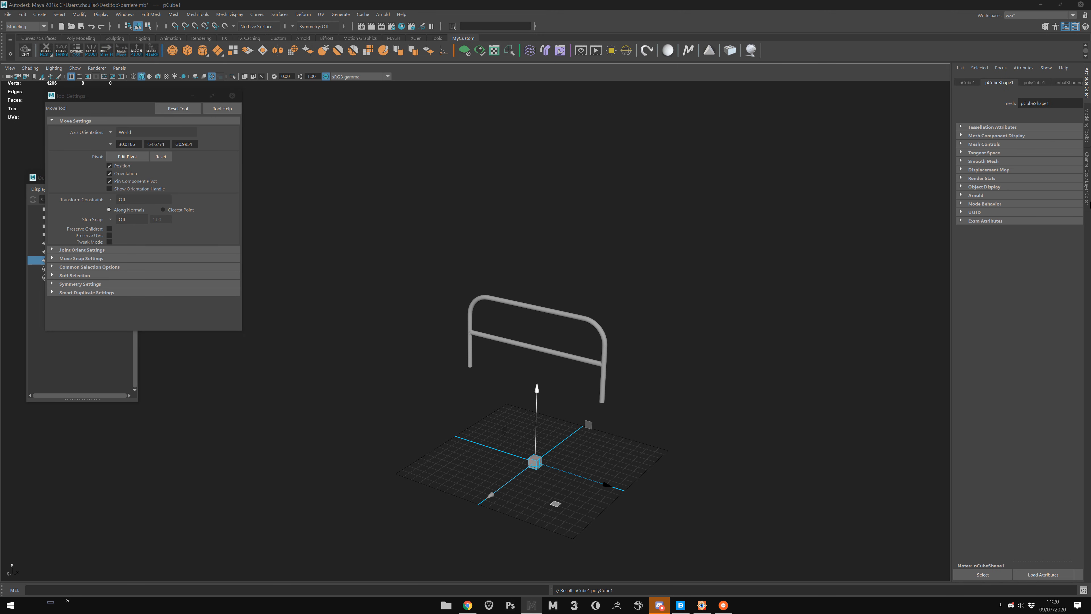
click(1083, 197)
click(1045, 181)
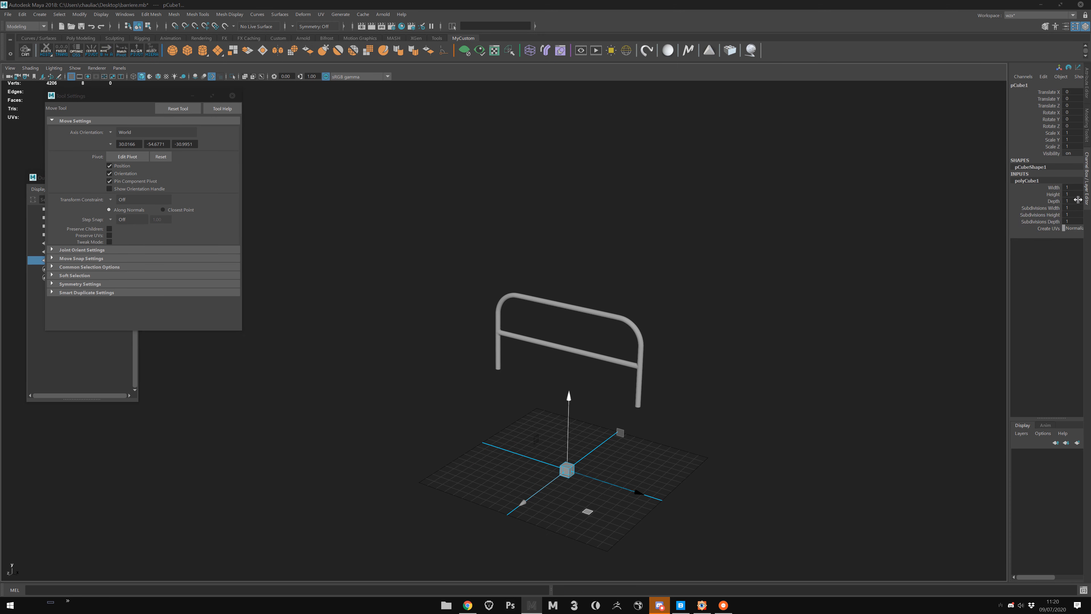
Delete the scale-reference cube at the origin.
key(Delete)
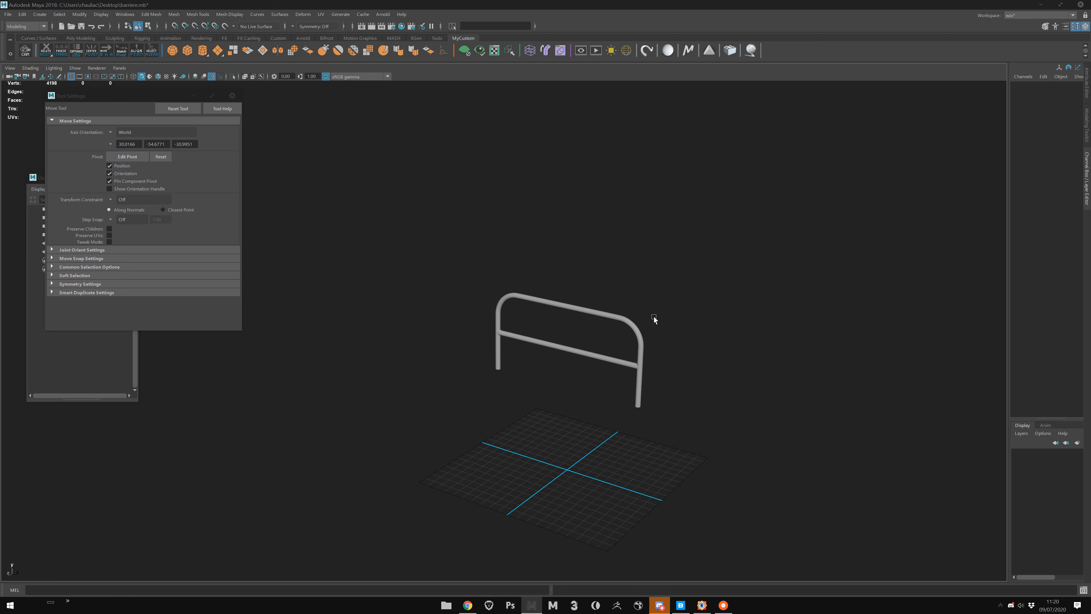
Sculpt further uneven bumps into the weld bead around the crossbar junction and close the tool settings.
click(638, 404)
alt+right_drag(403, 318, 560, 456)
click(431, 352)
alt+right_drag(331, 295, 365, 362)
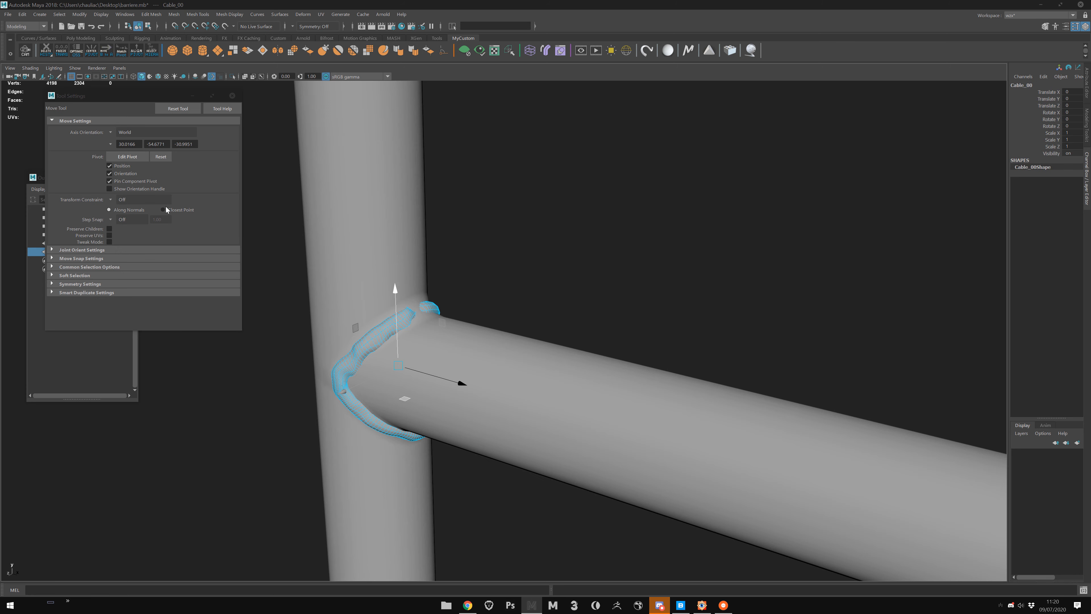
click(383, 51)
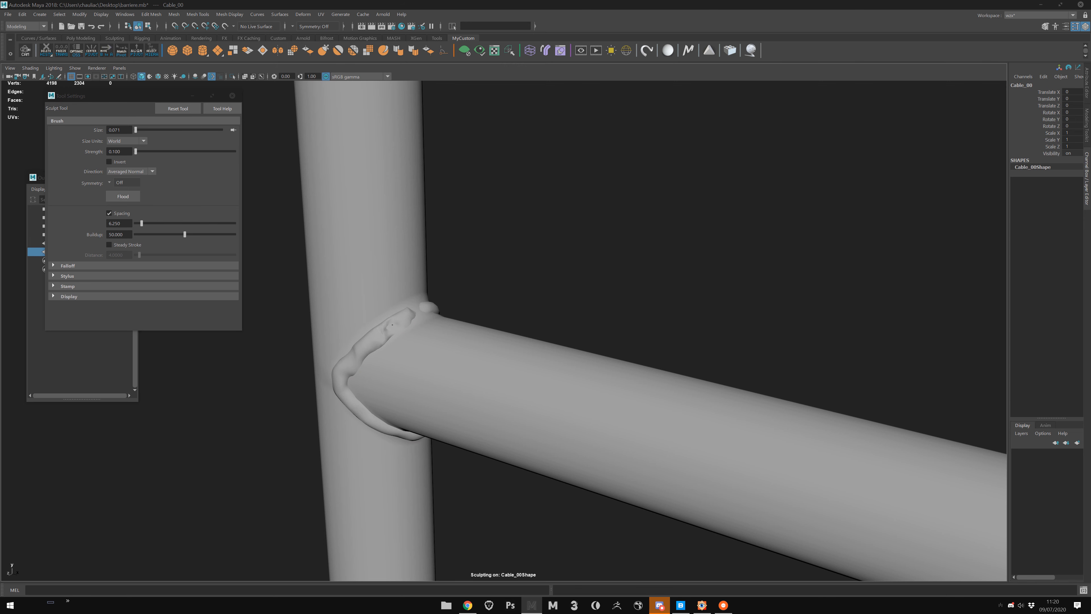
mouse_move(364, 355)
mouse_down()
mouse_move(387, 331)
mouse_move(344, 374)
mouse_move(351, 404)
mouse_up()
alt+drag(421, 448, 300, 275)
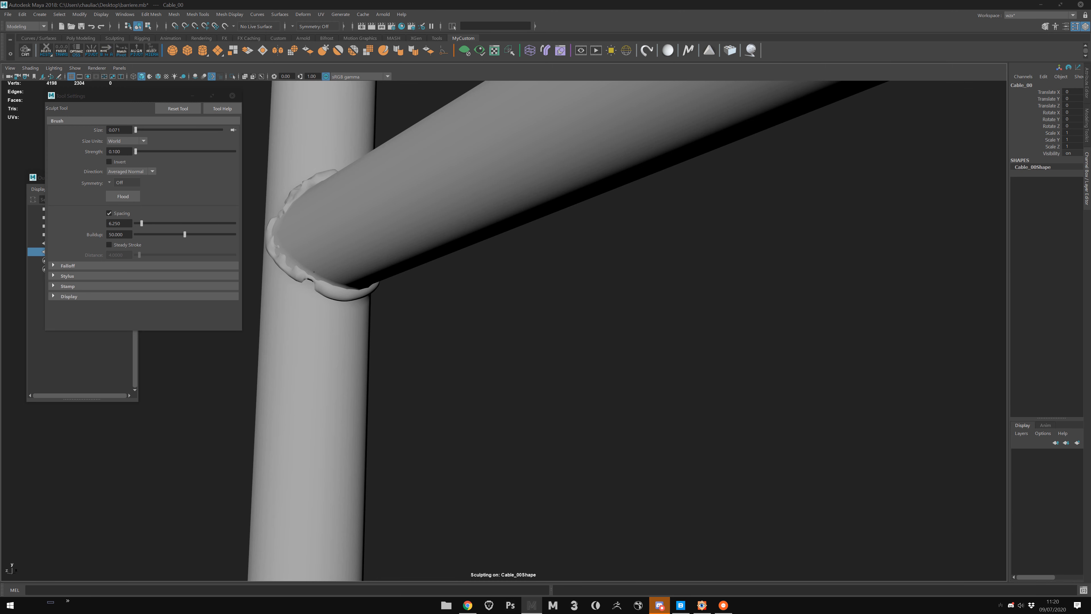
alt+drag(356, 296, 316, 309)
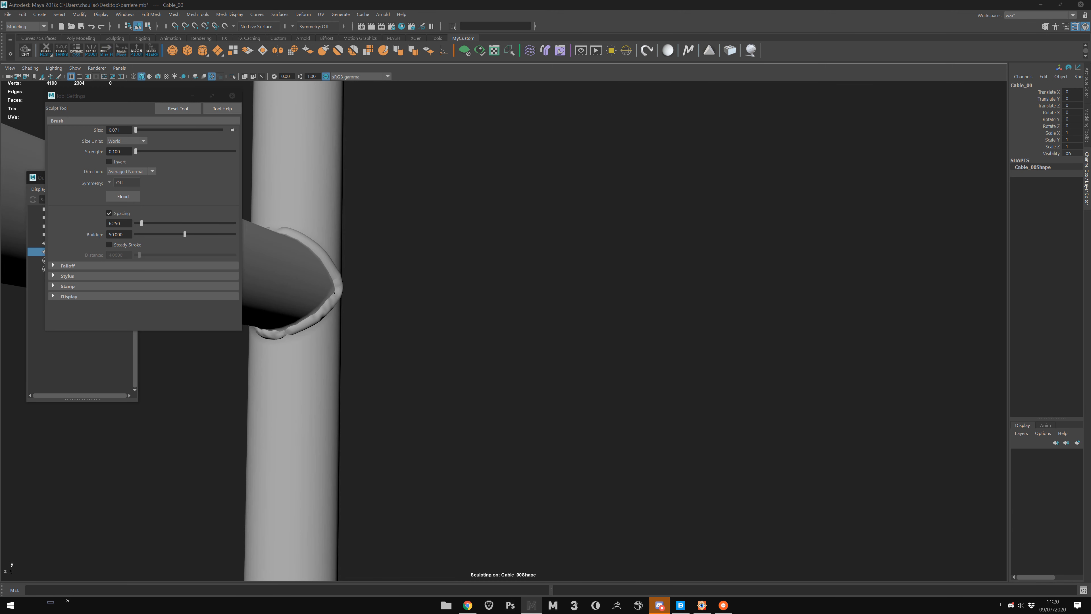
alt+drag(294, 233, 379, 248)
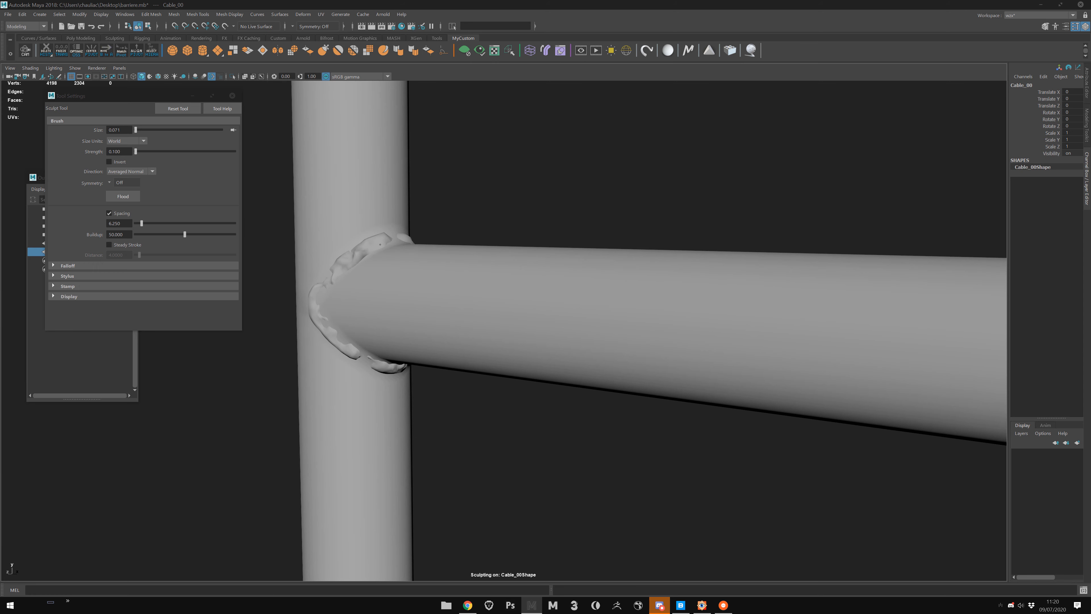
key(w)
click(513, 237)
scroll(495, 236, down, 8)
scroll(502, 169, down, 4)
alt+drag(477, 235, 566, 314)
scroll(353, 363, down, 5)
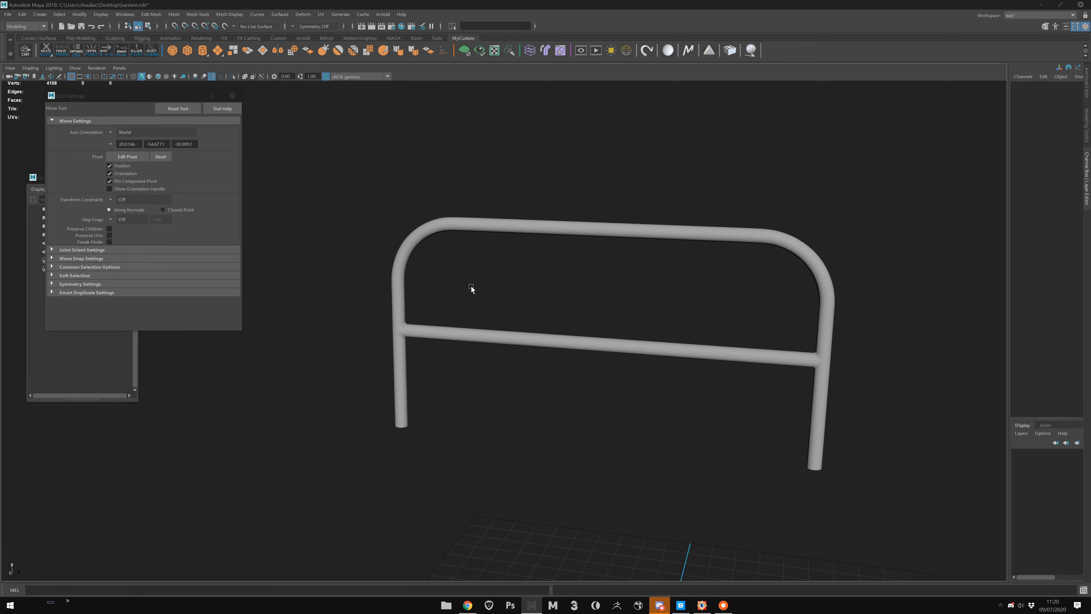
alt+drag(464, 289, 397, 236)
click(232, 95)
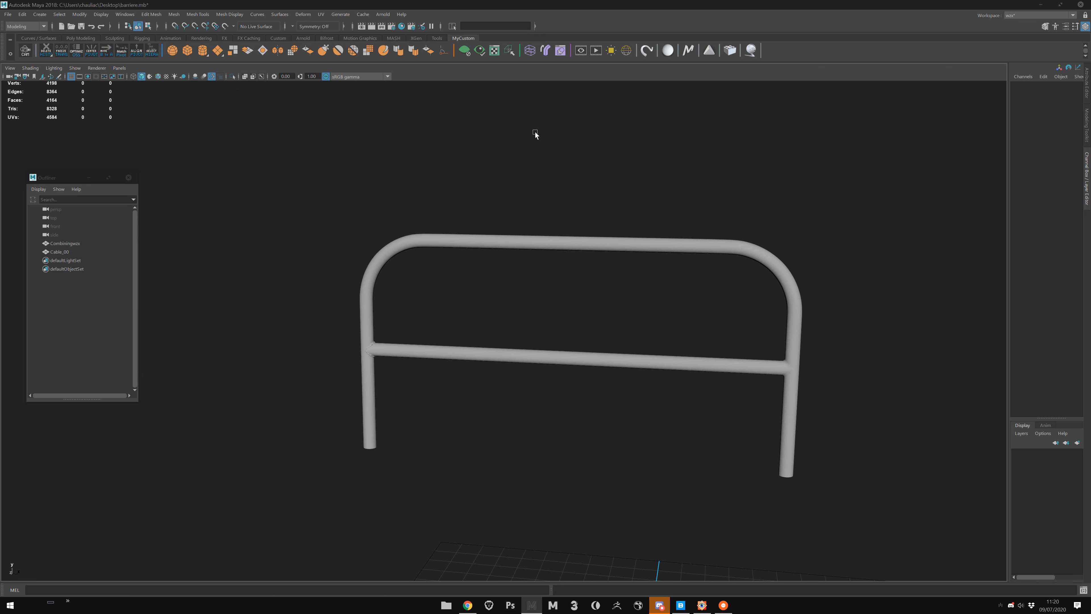
Add the HDR studio lighting from the ViewportX library and enable scene lighting and shadows in the viewport.
click(672, 50)
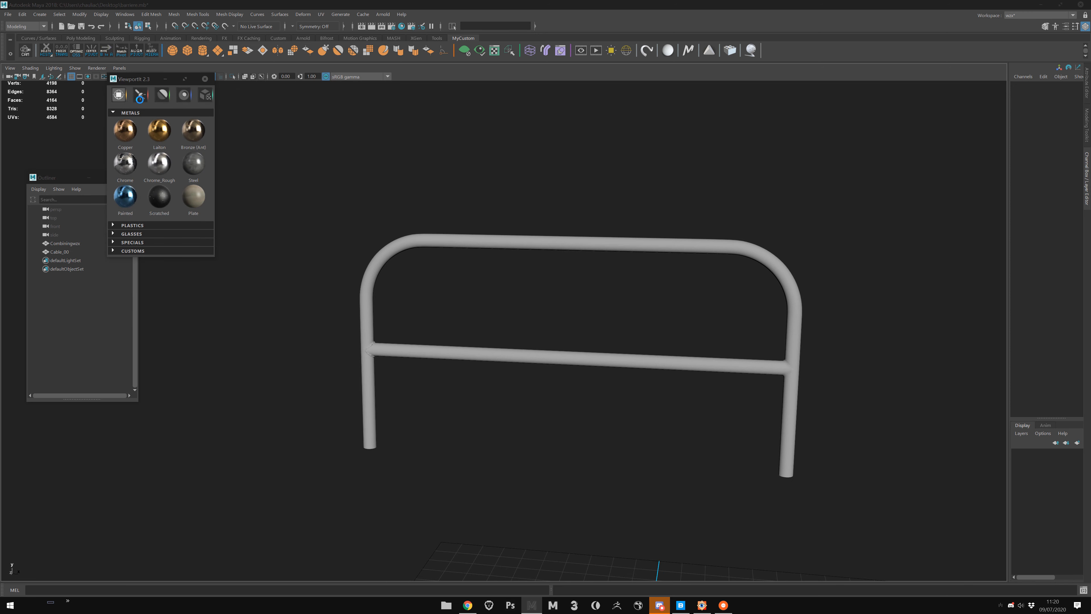
click(141, 94)
drag(143, 80, 128, 105)
click(174, 77)
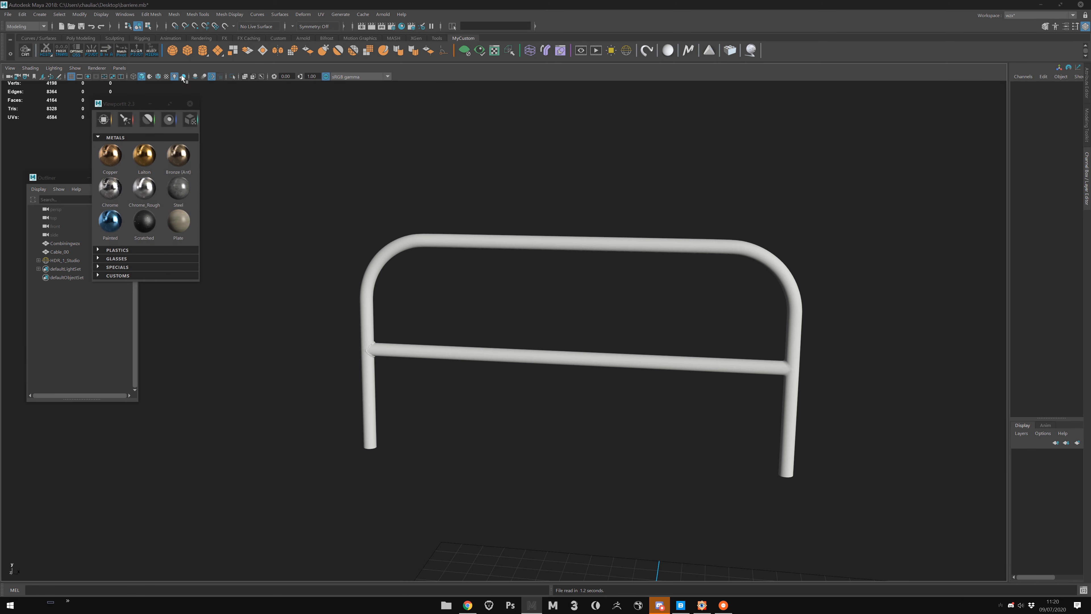
Group the barrier and weld bead meshes and snap the group's pivot to the base of a leg.
scroll(427, 239, down, 5)
alt+middle_drag(524, 276, 479, 212)
alt+drag(531, 354, 503, 370)
alt+middle_drag(394, 354, 402, 376)
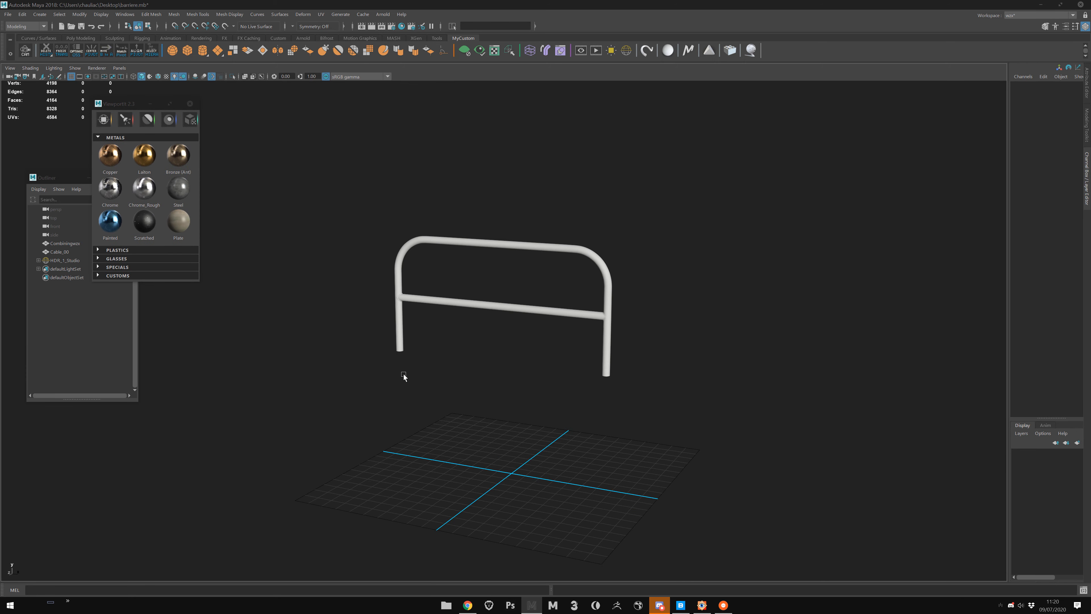
scroll(402, 375, up, 4)
click(69, 253)
shift+click(70, 244)
key(ctrl+g)
key(alt+c)
key(d)
key(v)
middle_drag(371, 386, 352, 351)
Snap the barrier group to the grid so its legs stand on the ground along the horizontal axis line.
key(x)
middle_drag(388, 448, 389, 531)
click(423, 543)
alt+drag(423, 544, 404, 557)
middle_drag(368, 473, 365, 427)
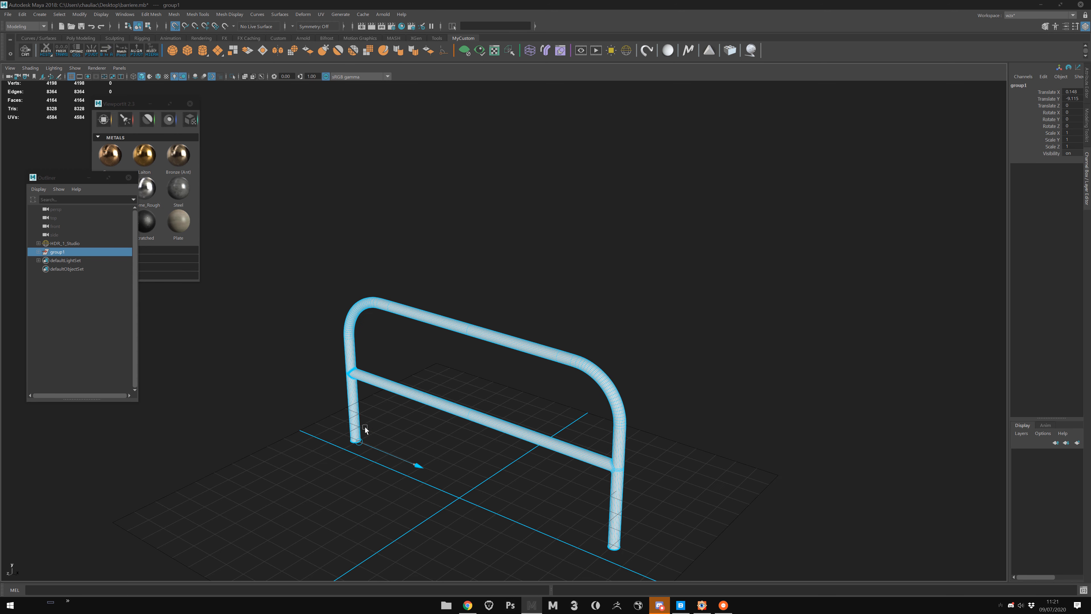
key(x)
drag(360, 443, 355, 453)
alt+drag(376, 491, 378, 460)
click(253, 263)
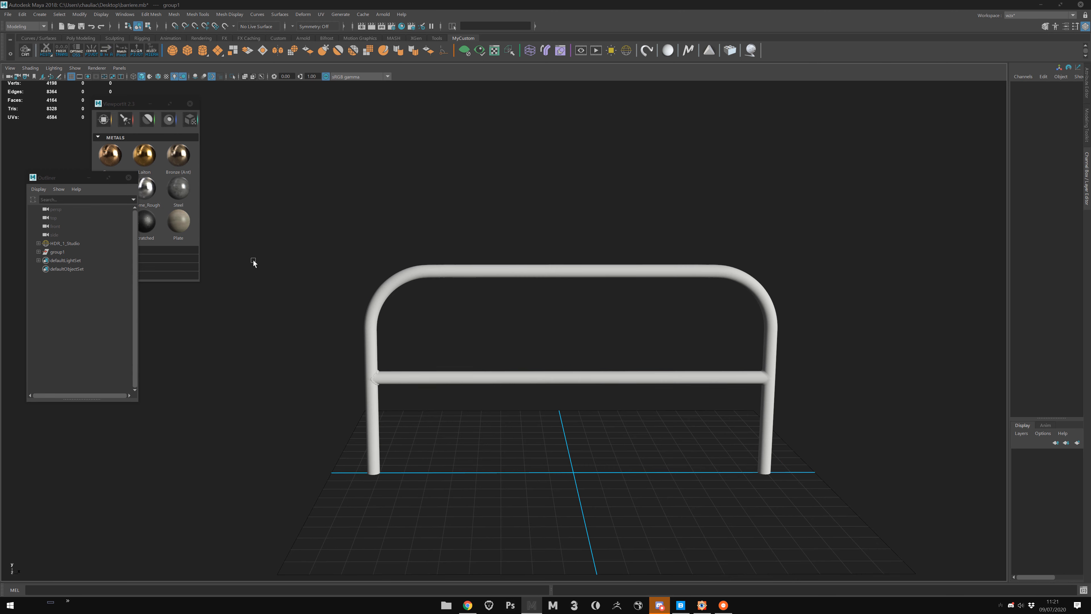
Add the Ground_Shadows plane under the barrier and scale it uniformly to about 0.445.
click(124, 123)
click(148, 127)
alt+drag(312, 226, 677, 492)
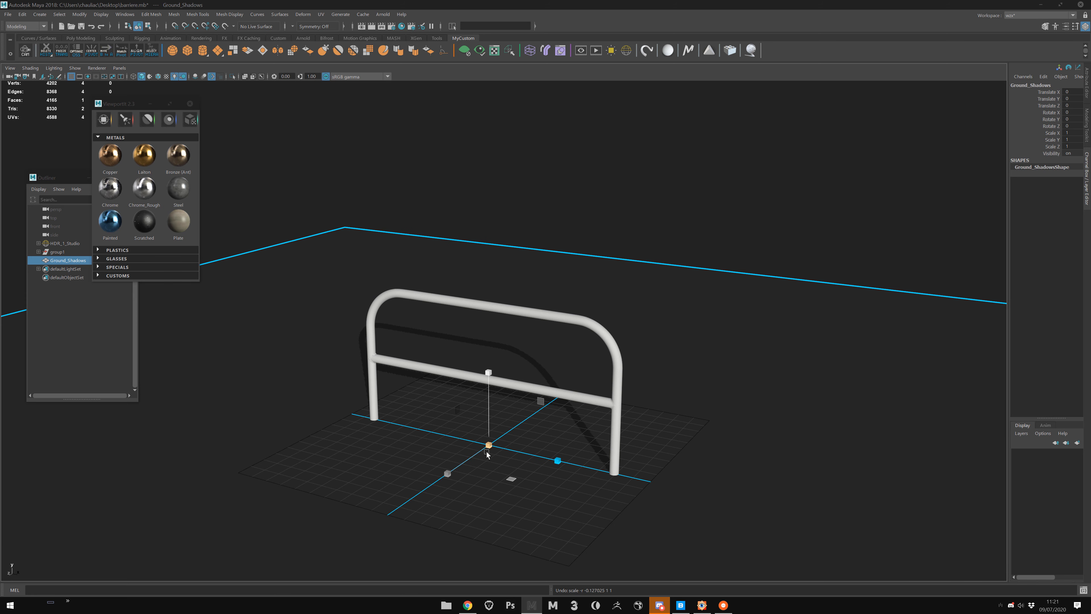
drag(489, 447, 448, 282)
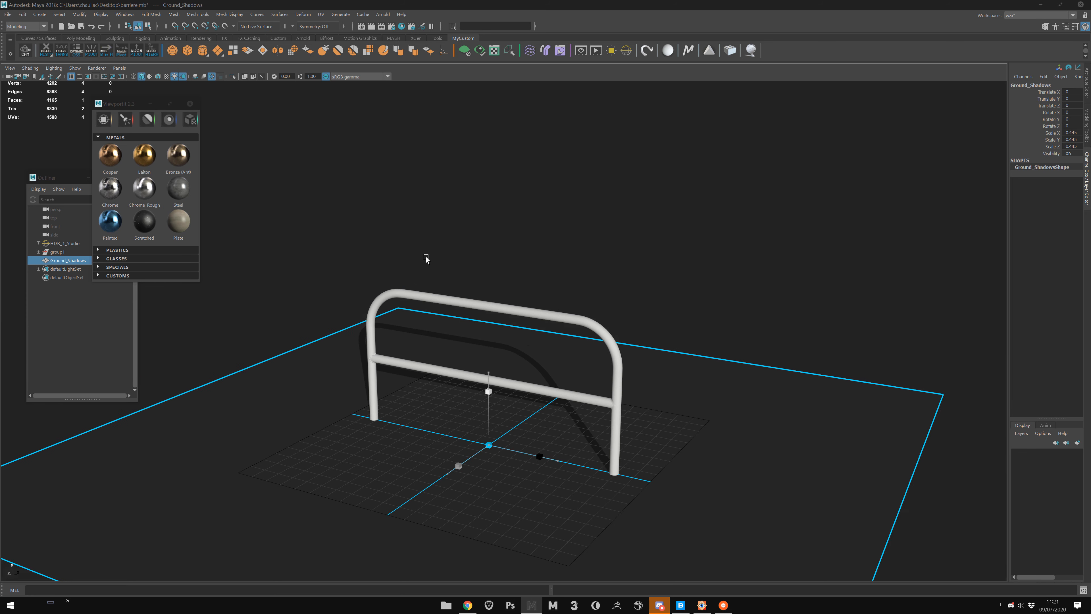
Hide the viewport grid and rescale the Ground_Shadows plane uniformly to about 0.683.
click(241, 134)
alt+drag(433, 241, 376, 214)
alt+right_drag(376, 215, 446, 294)
alt+drag(419, 303, 428, 335)
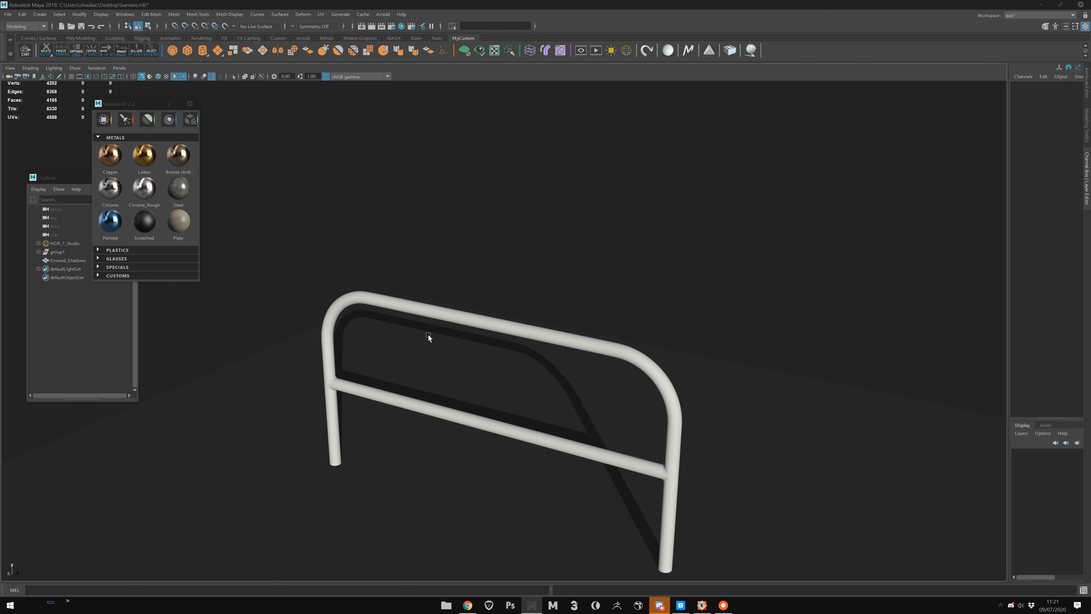
click(429, 336)
alt+middle_drag(430, 338, 423, 264)
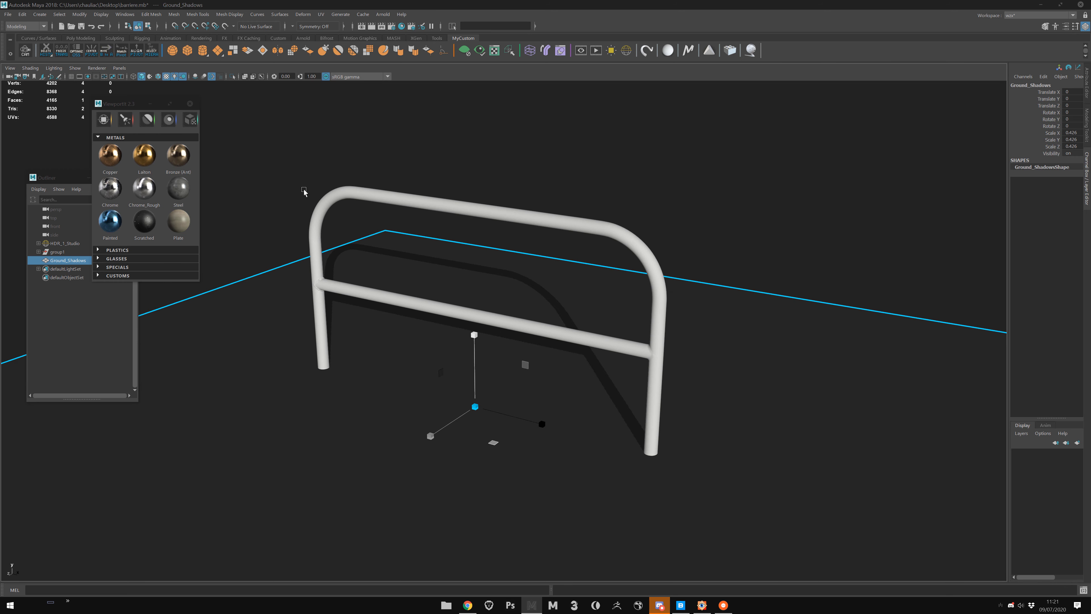
alt+middle_drag(294, 214, 324, 231)
click(272, 210)
alt+middle_drag(276, 323, 294, 339)
alt+drag(294, 338, 297, 326)
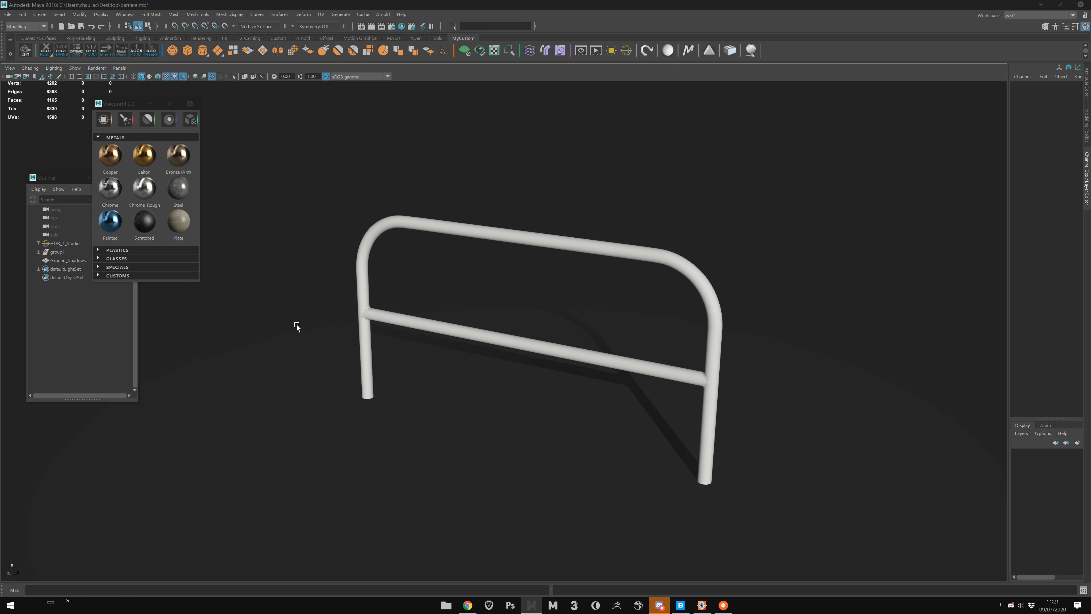
click(297, 326)
key(w)
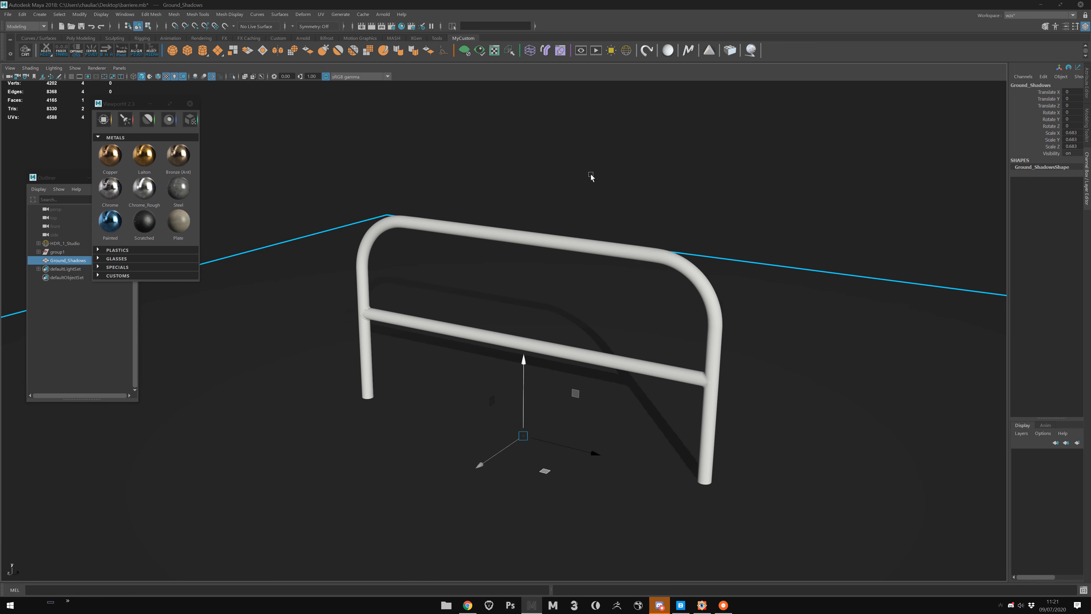
Rotate the HDR_1_Studio light to change the direction of the barrier's shadow on the ground.
click(581, 174)
alt+middle_drag(558, 181, 568, 186)
alt+drag(568, 187, 567, 190)
key(o)
click(90, 237)
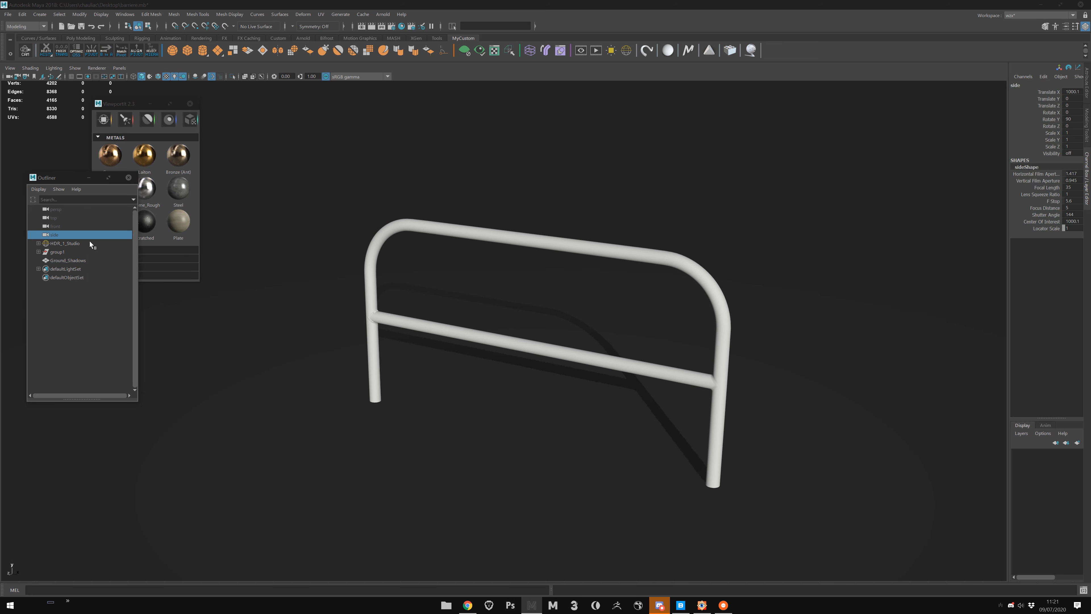
click(88, 243)
drag(536, 471, 547, 432)
click(466, 245)
alt+drag(466, 245, 353, 410)
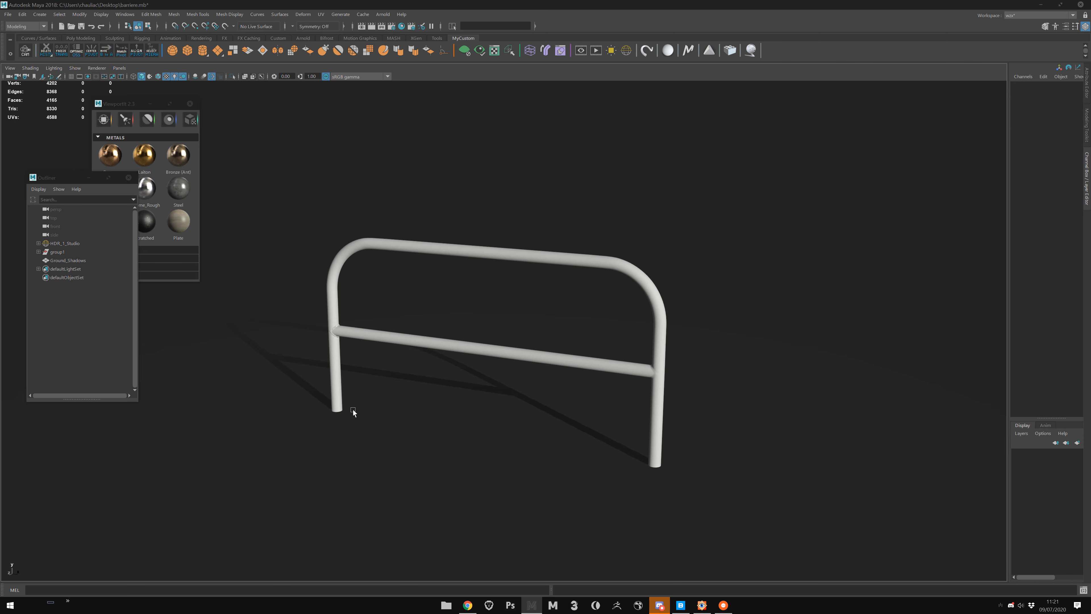
alt+drag(378, 363, 399, 330)
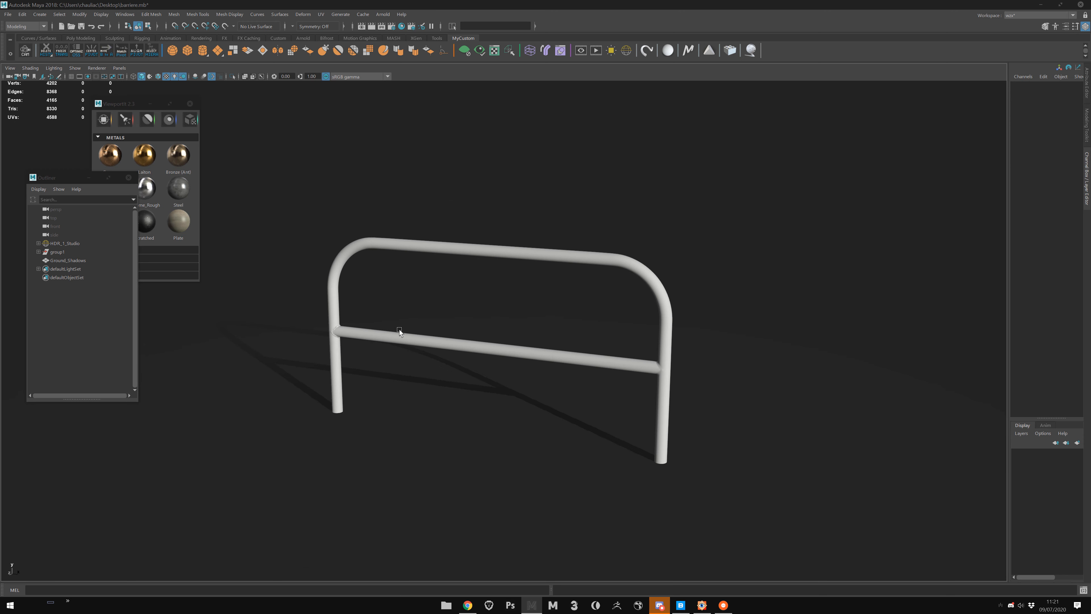
Save the scene as barriere.mb, overwriting the existing file and accepting the student version notice.
key(ctrl+shift+s)
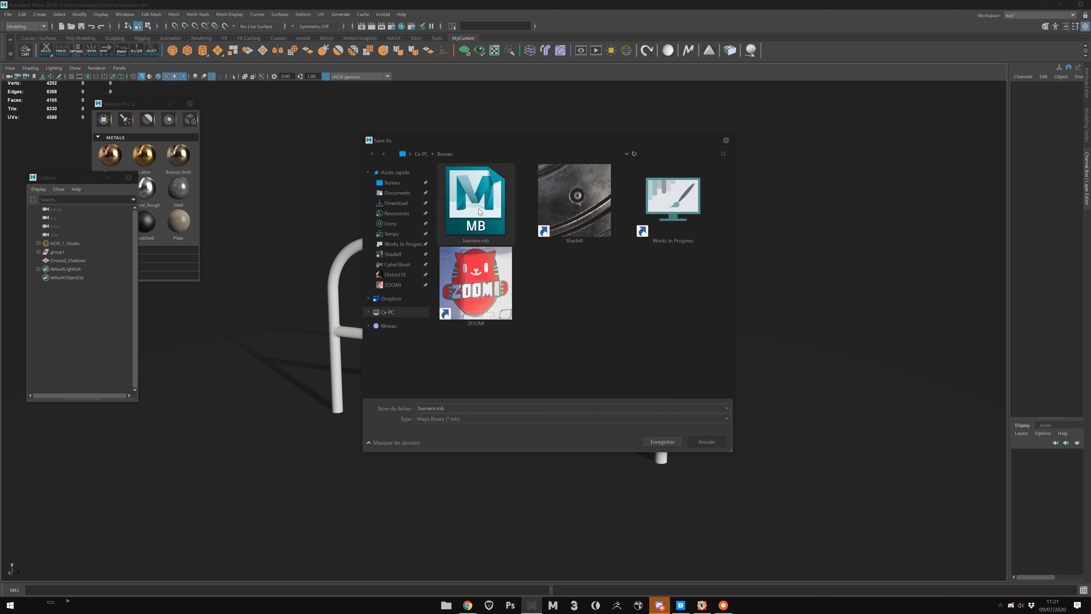
key(Return)
click(565, 304)
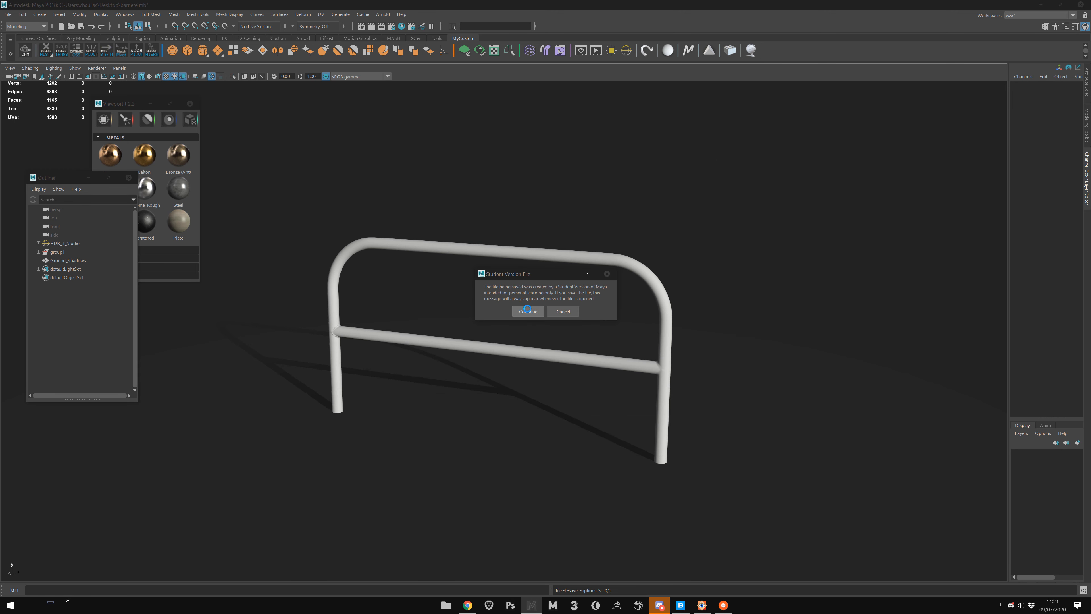
Examine the whole lit barrier and the wireframe of its tubes from the front and up close.
scroll(465, 262, up, 2)
alt+drag(499, 297, 423, 337)
click(454, 216)
click(439, 269)
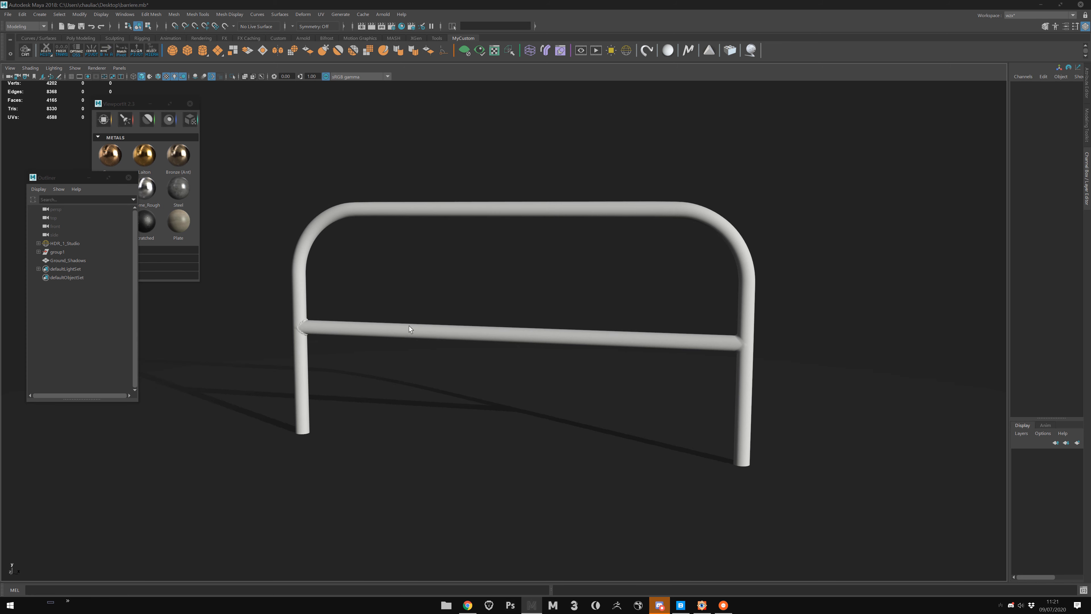
click(535, 215)
scroll(383, 289, up, 3)
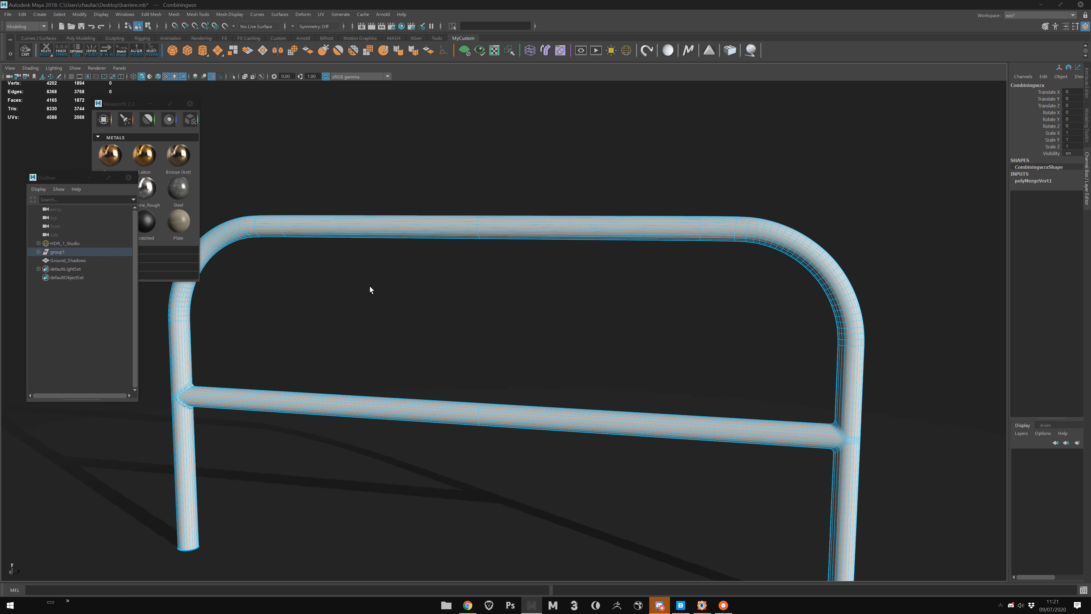
scroll(448, 227, down, 4)
alt+drag(459, 255, 521, 239)
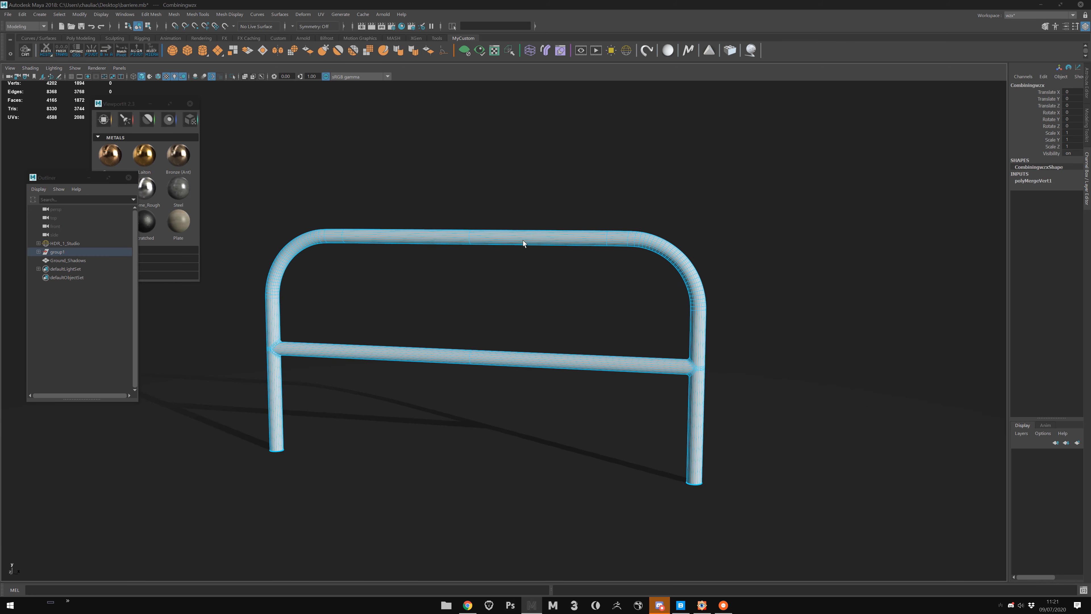
click(415, 265)
click(436, 234)
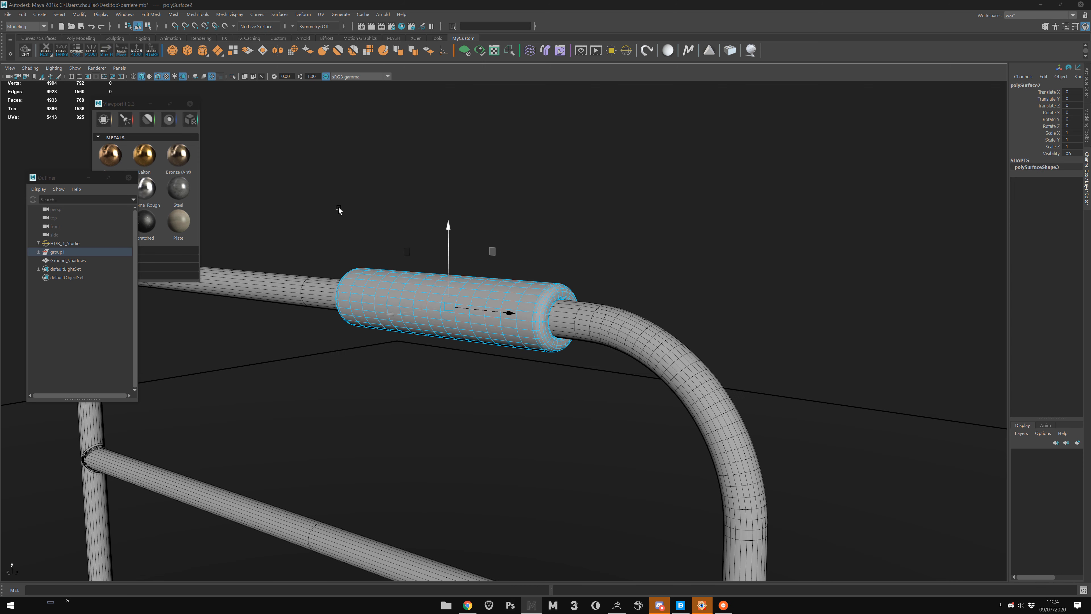
Examine the mesh of the rounded sleeve on the top rail from several angles, including its open end around the tube.
click(508, 273)
alt+drag(535, 300, 473, 293)
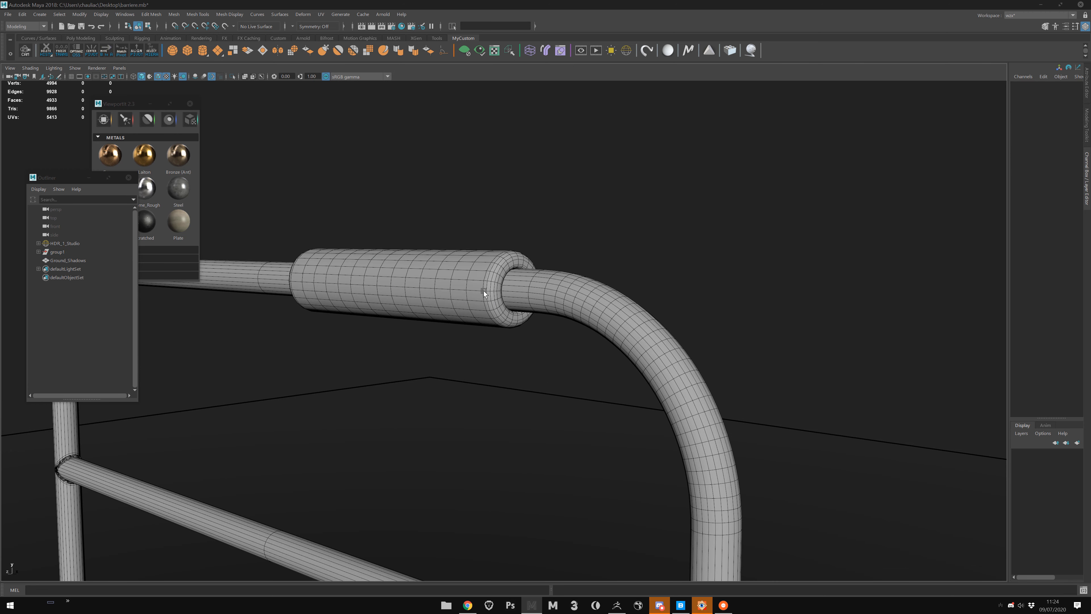
click(480, 294)
alt+drag(393, 261, 432, 310)
alt+middle_drag(578, 309, 502, 376)
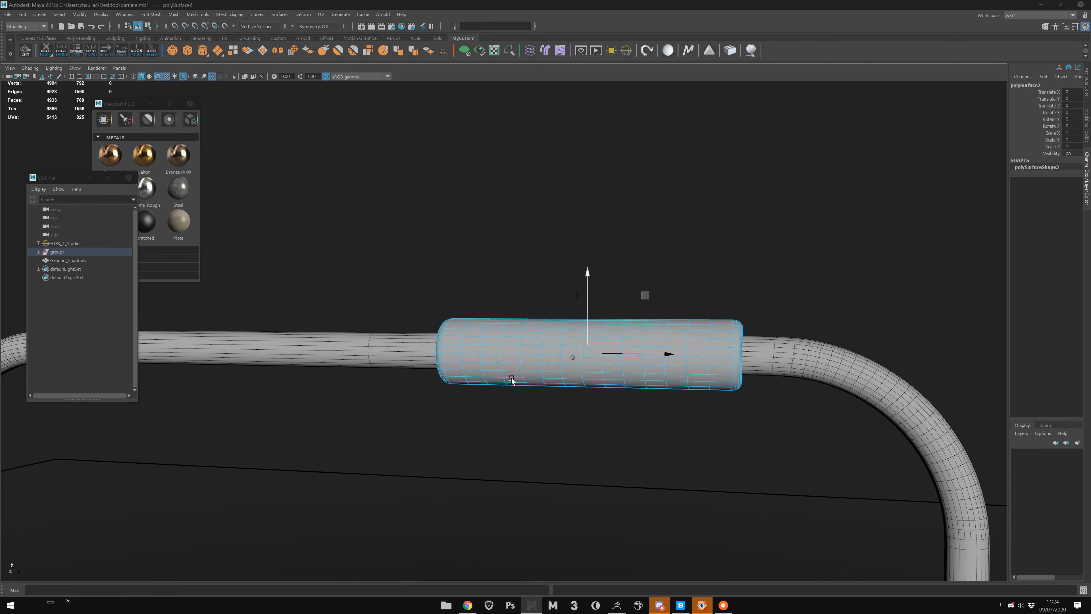
alt+right_drag(344, 365, 423, 361)
alt+middle_drag(676, 407, 511, 397)
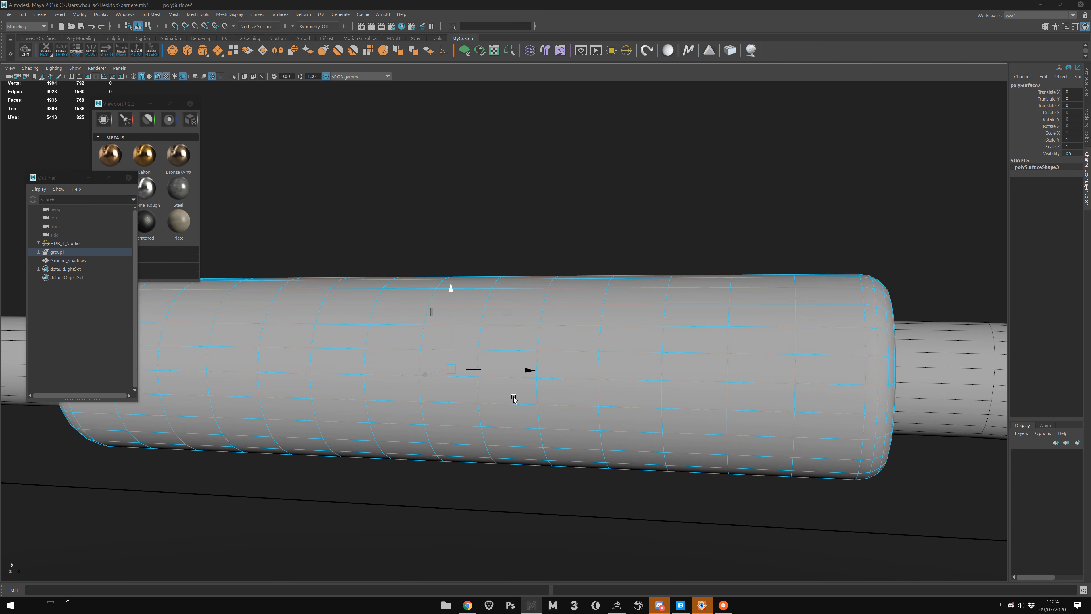
alt+drag(644, 385, 572, 380)
alt+middle_drag(343, 355, 393, 361)
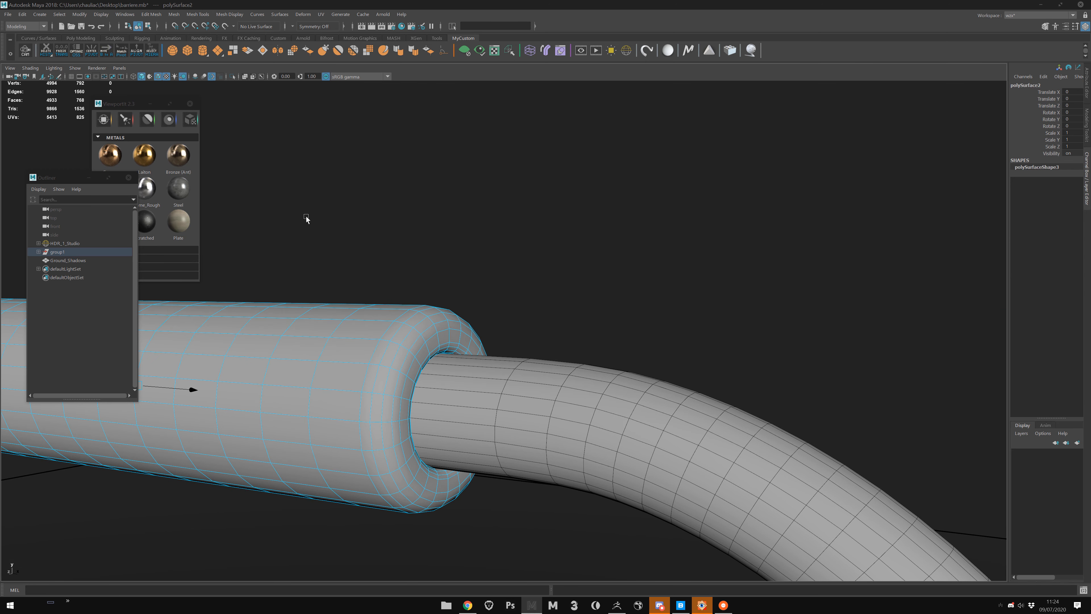
click(231, 76)
key(ctrl+z)
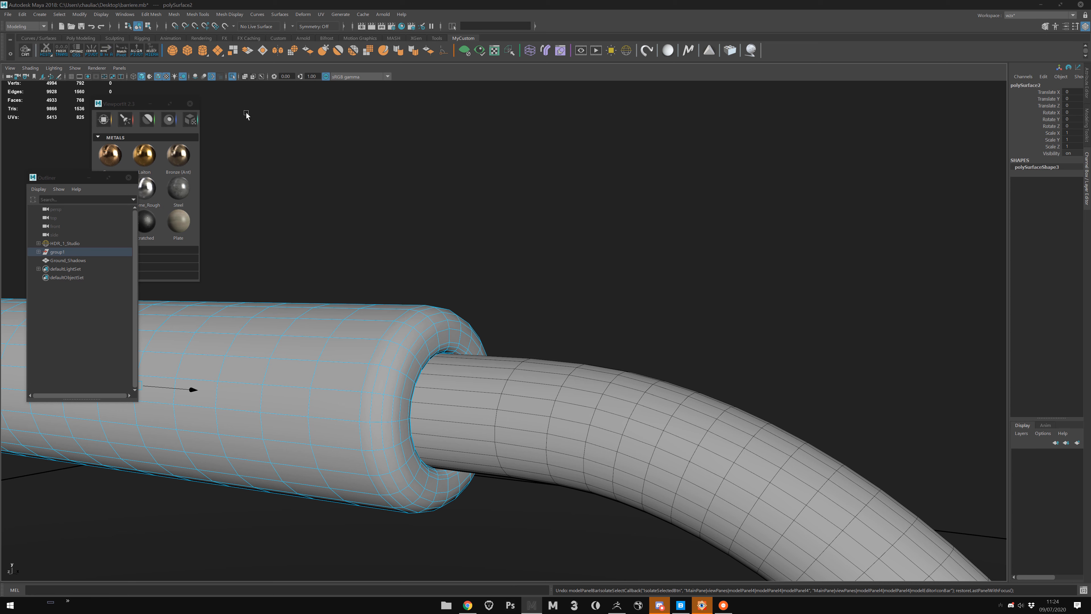
key(f)
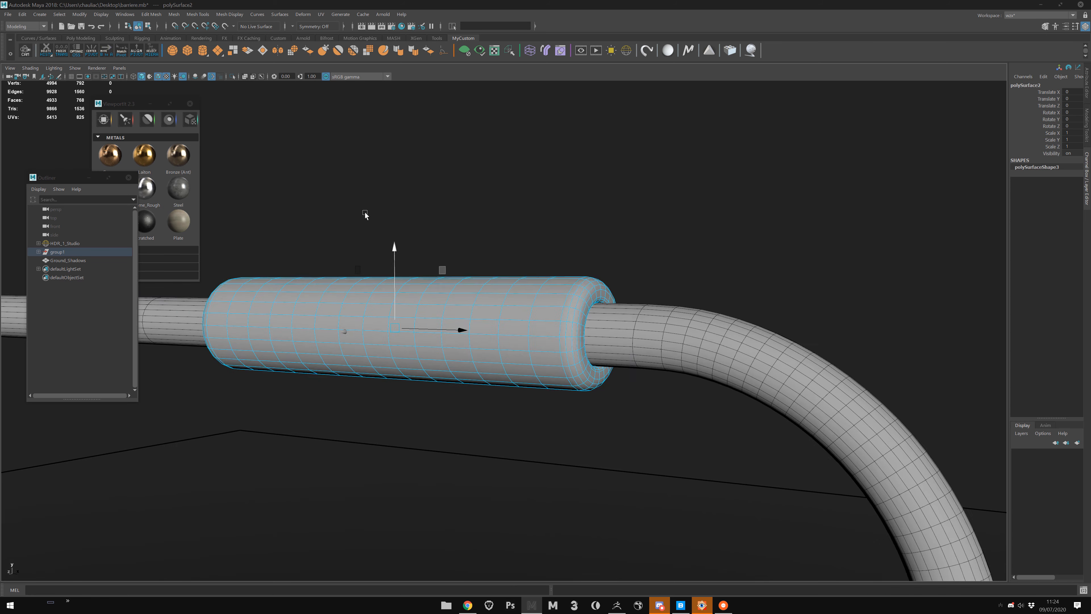
Switch to ZBrush.
click(619, 604)
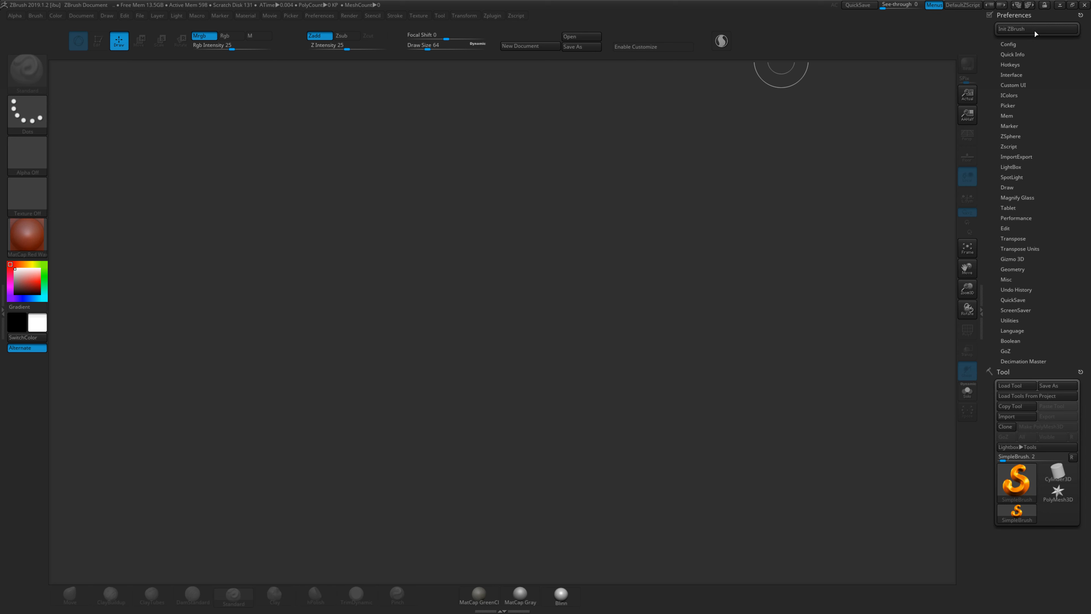
Import the mesh boudin.obj from the Bureau folder.
click(1052, 15)
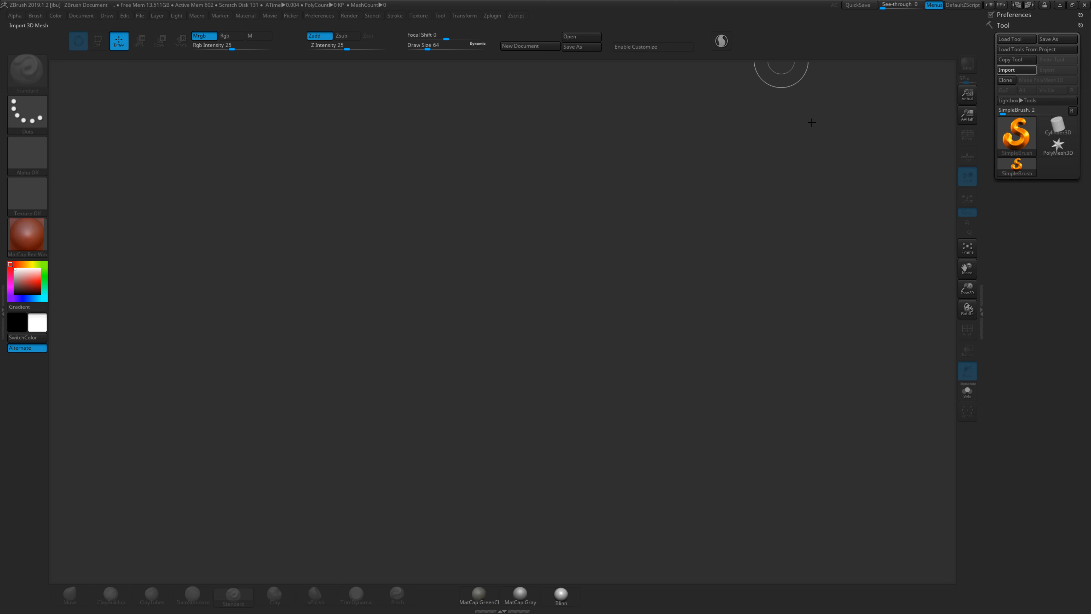
click(1017, 70)
click(344, 220)
click(476, 288)
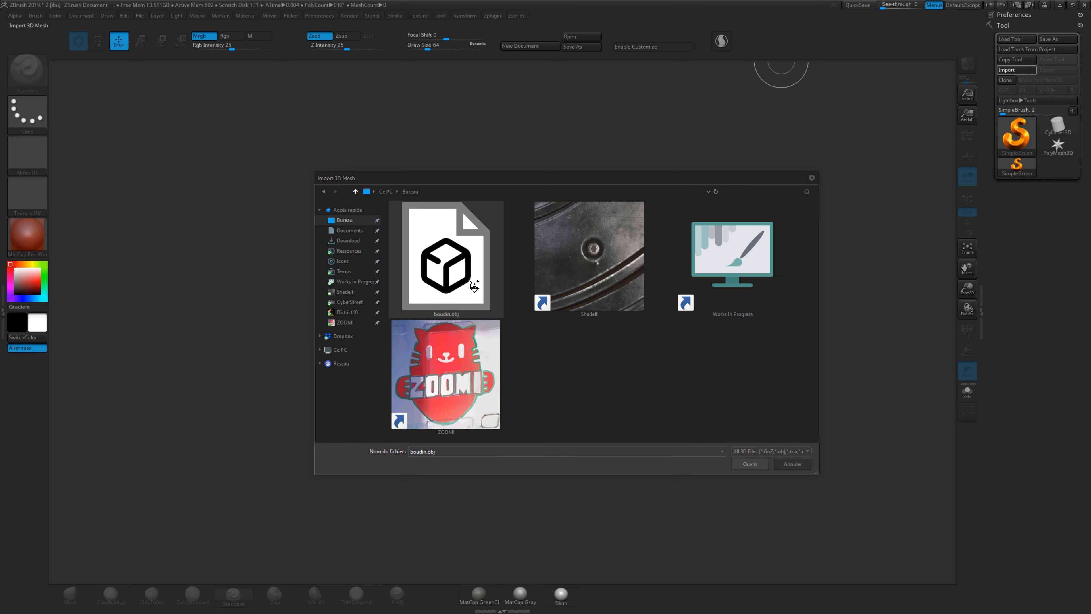
double_click(475, 288)
drag(511, 335, 534, 524)
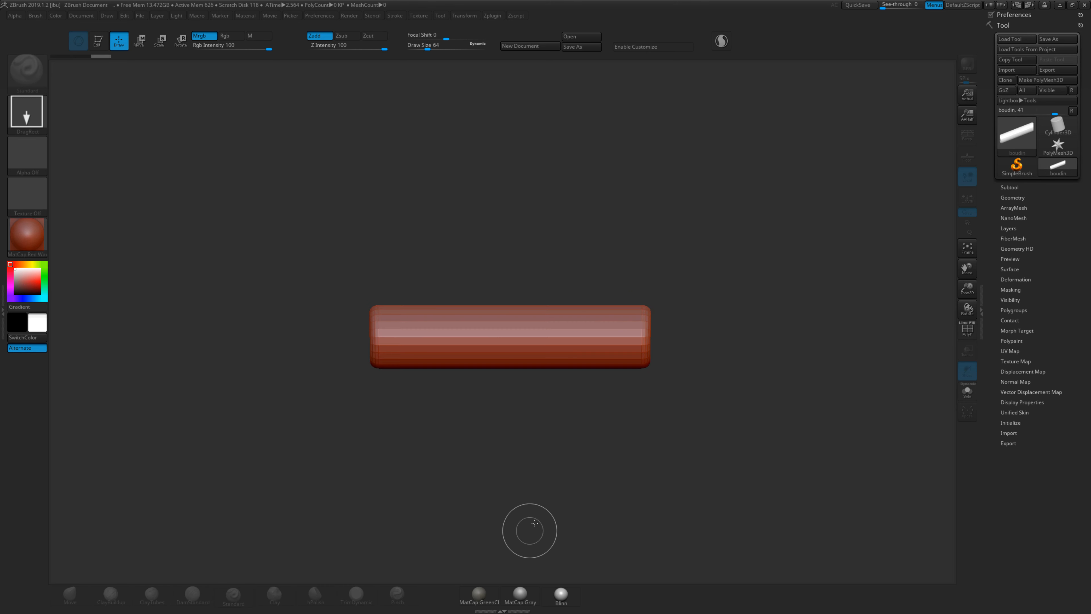
drag(642, 422, 625, 431)
key(ctrl+z)
key(ctrl+z)
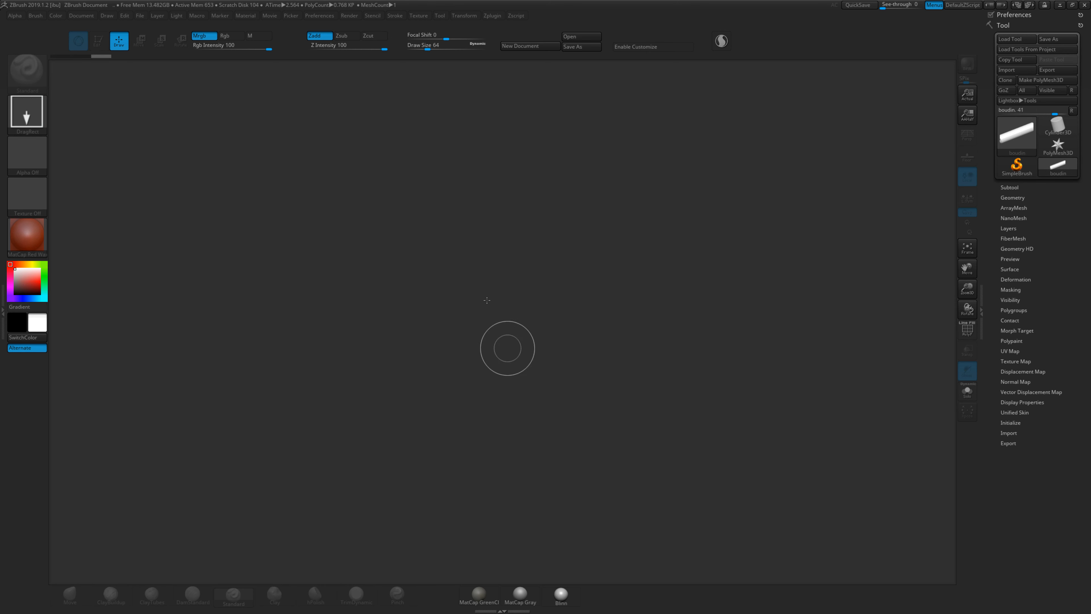
Draw the imported sleeve large across the middle of the canvas and enter Edit mode.
mouse_move(482, 283)
mouse_down()
mouse_move(653, 400)
mouse_move(688, 546)
mouse_move(520, 602)
mouse_up()
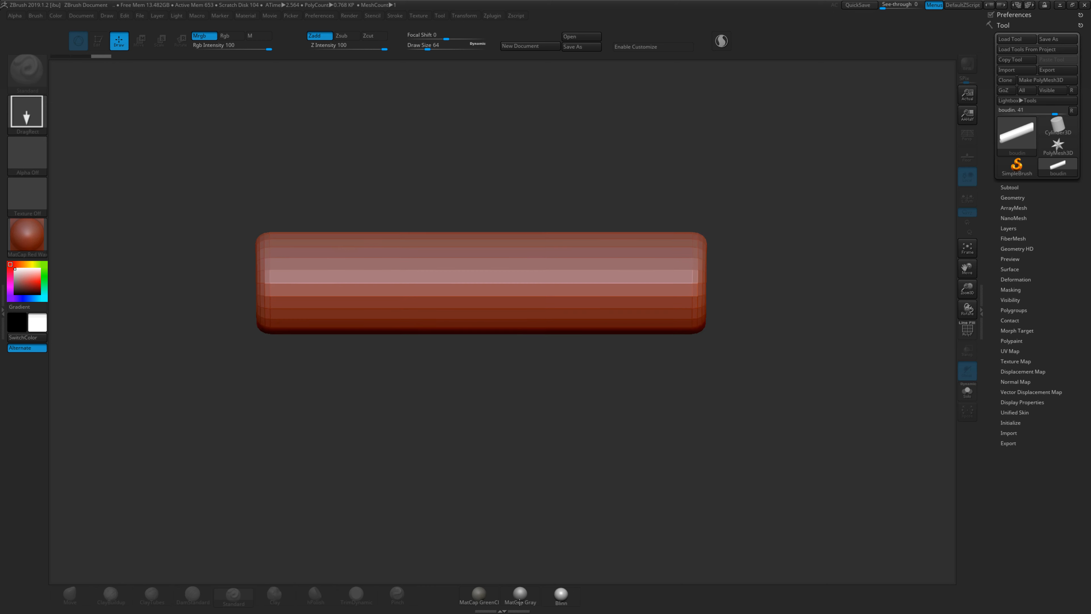
key(t)
drag(515, 457, 512, 401)
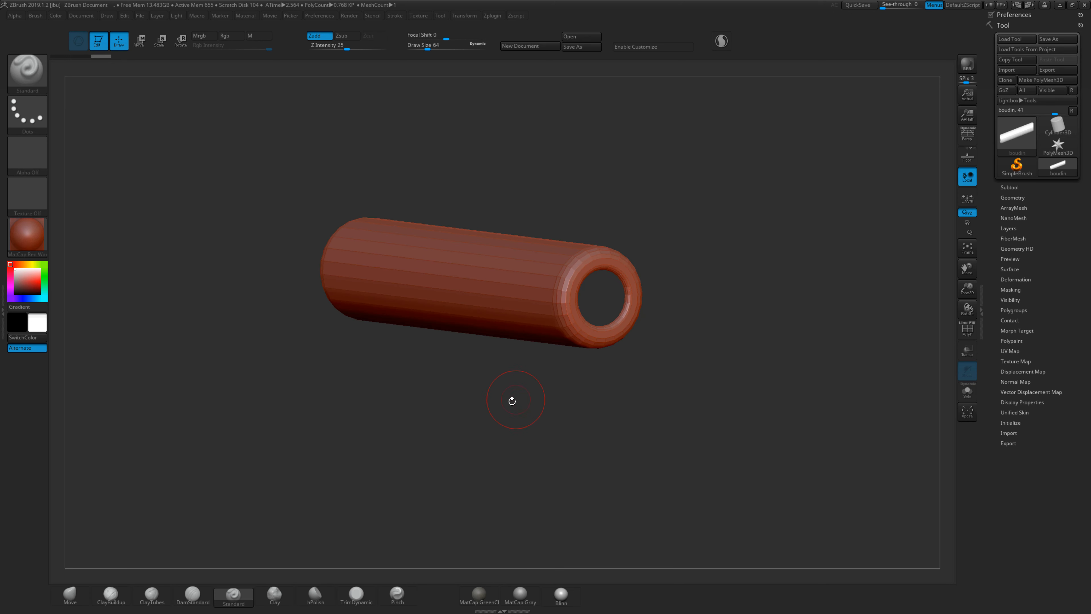
Turn on perspective and apply the Blinn material to the sleeve.
key(p)
alt+drag(738, 271, 680, 300)
mouse_move(29, 238)
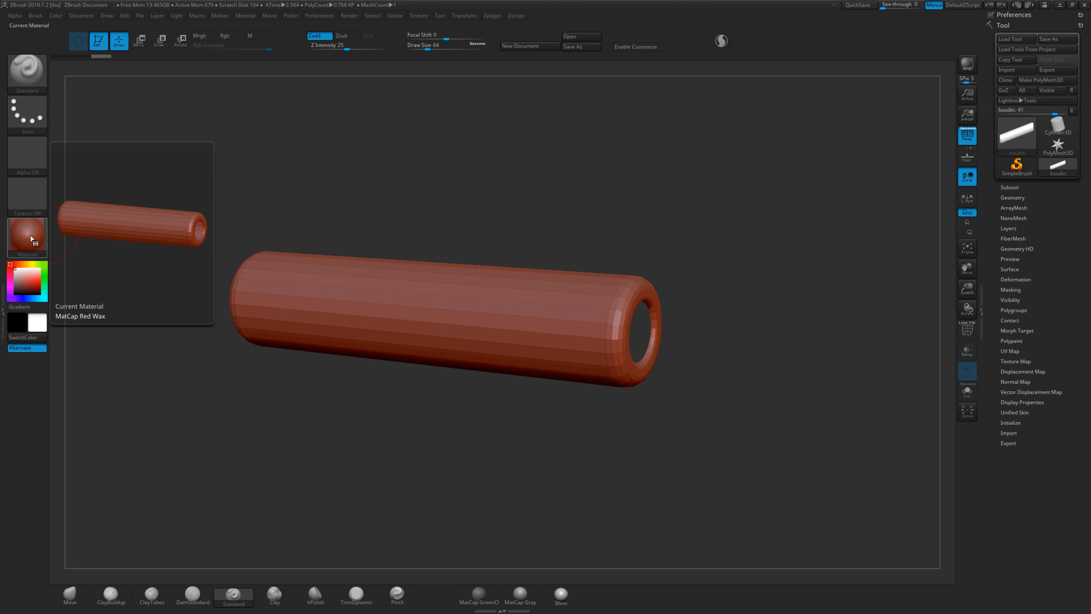
click(561, 594)
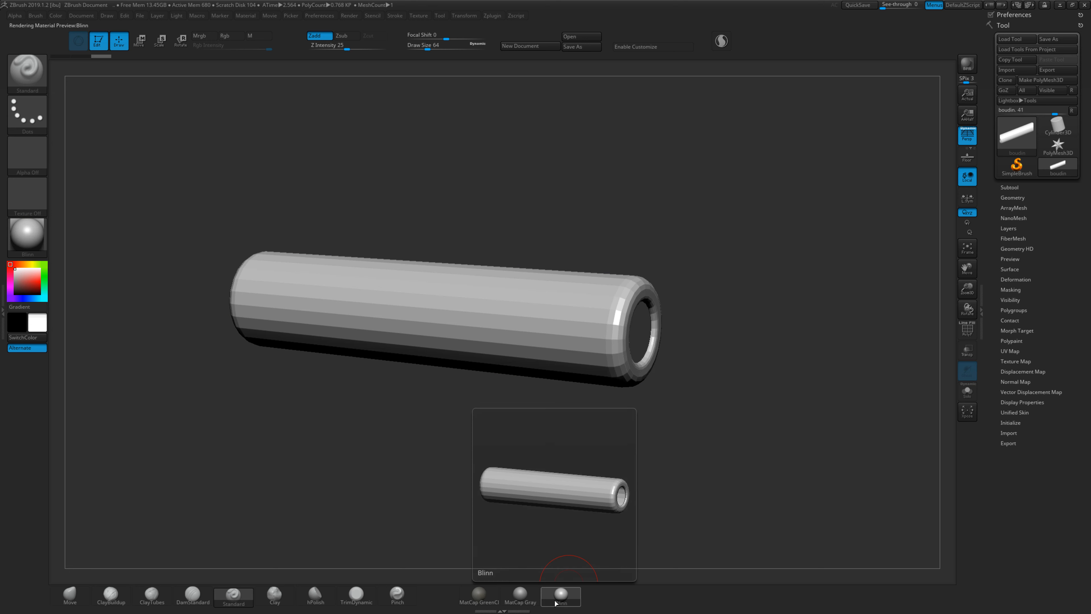
drag(811, 287, 820, 293)
Divide the sleeve mesh repeatedly up to subdivision level 7.
click(1013, 197)
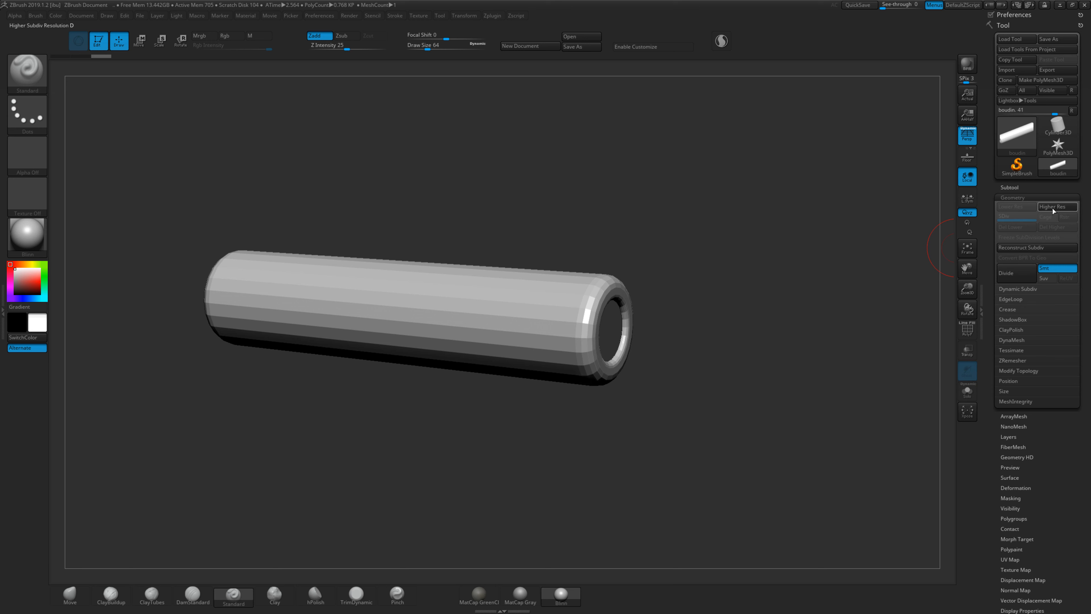
click(1023, 272)
click(1023, 272)
click(1024, 273)
click(1023, 273)
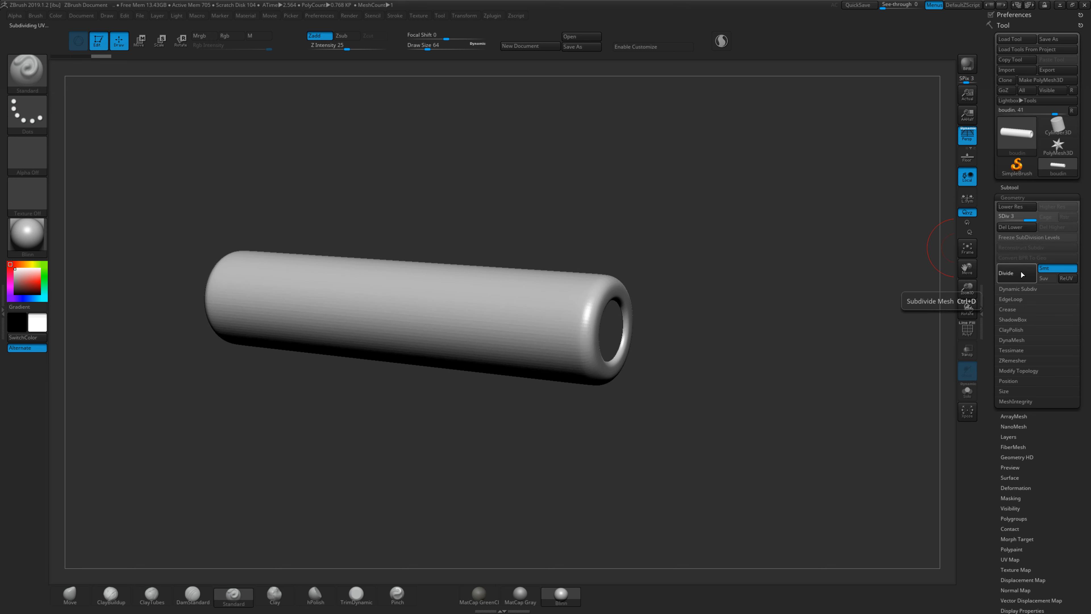
click(1022, 275)
click(1022, 274)
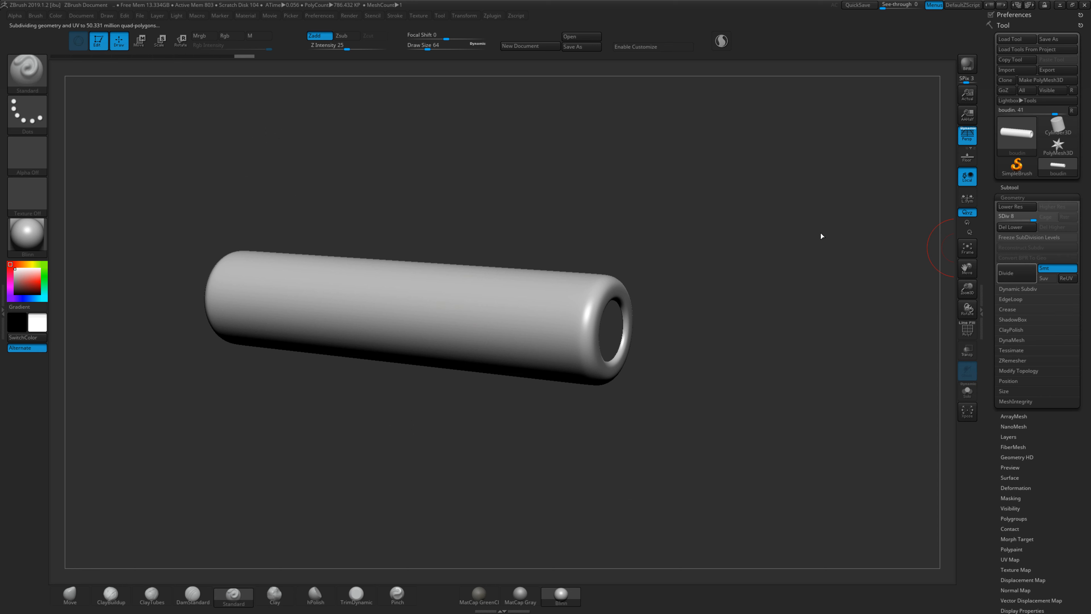
Switch to the browser to compare the Doom Eternal material artwork with the 8 HD Grunge Alphas vol. 2 product on ArtStation, and return to ZBrush.
key(alt+Tab)
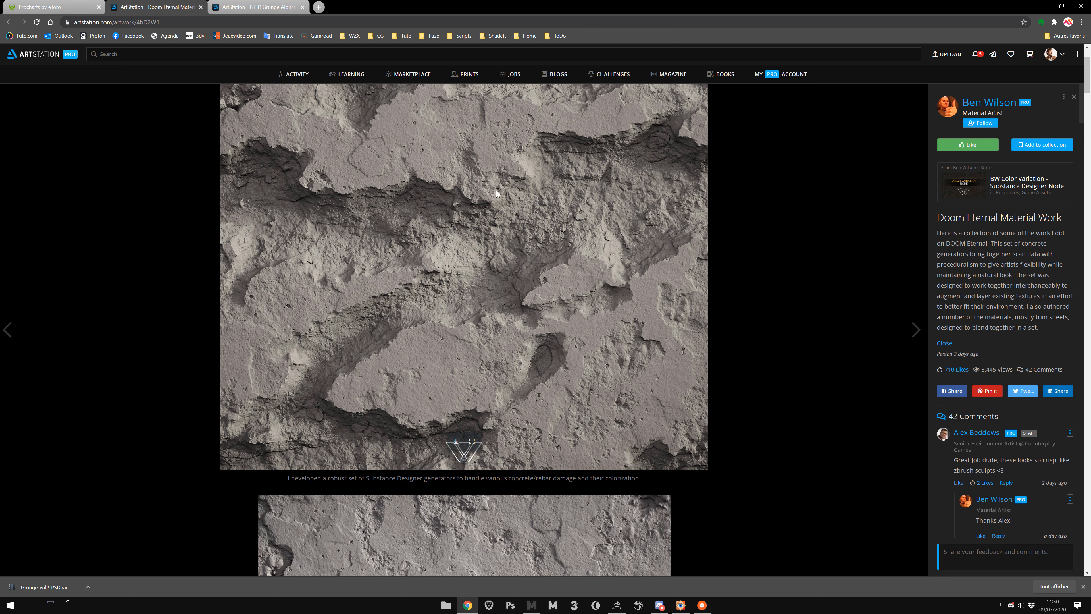
key(ctrl+Tab)
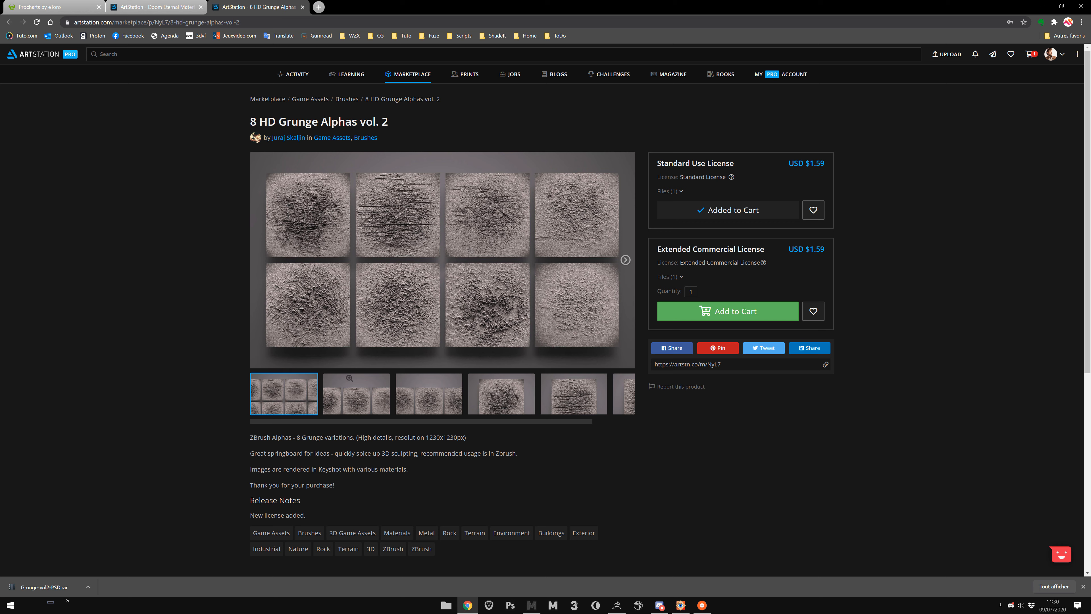
click(174, 5)
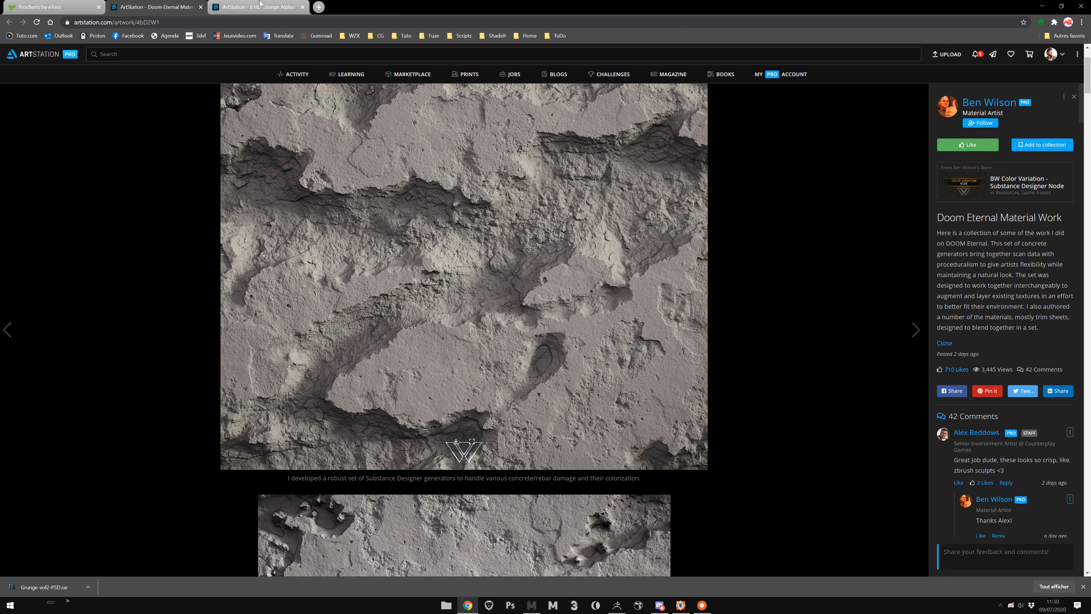
key(ctrl+Tab)
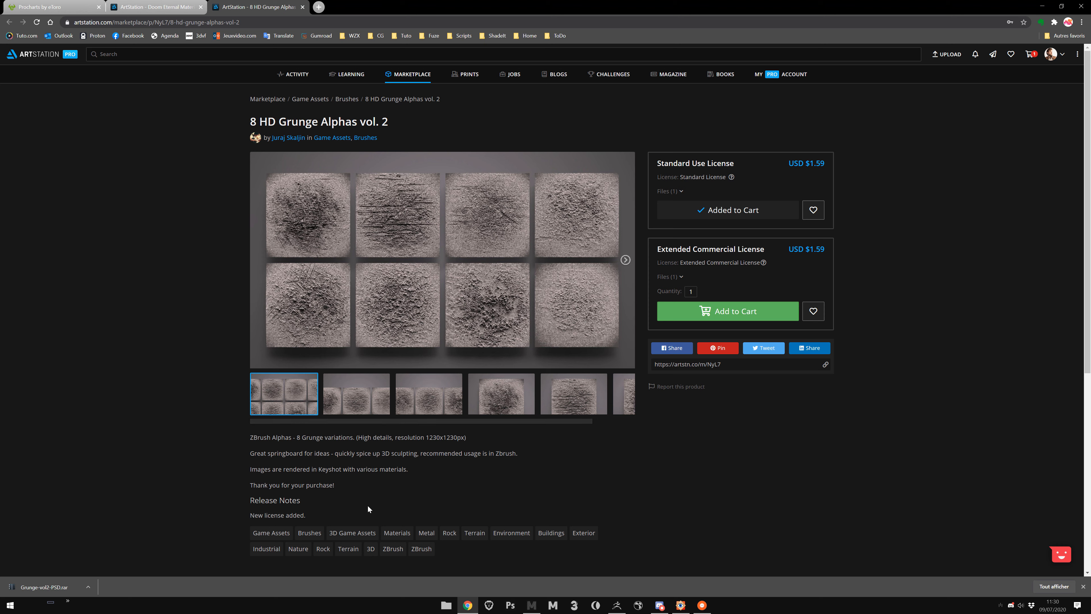
click(1041, 7)
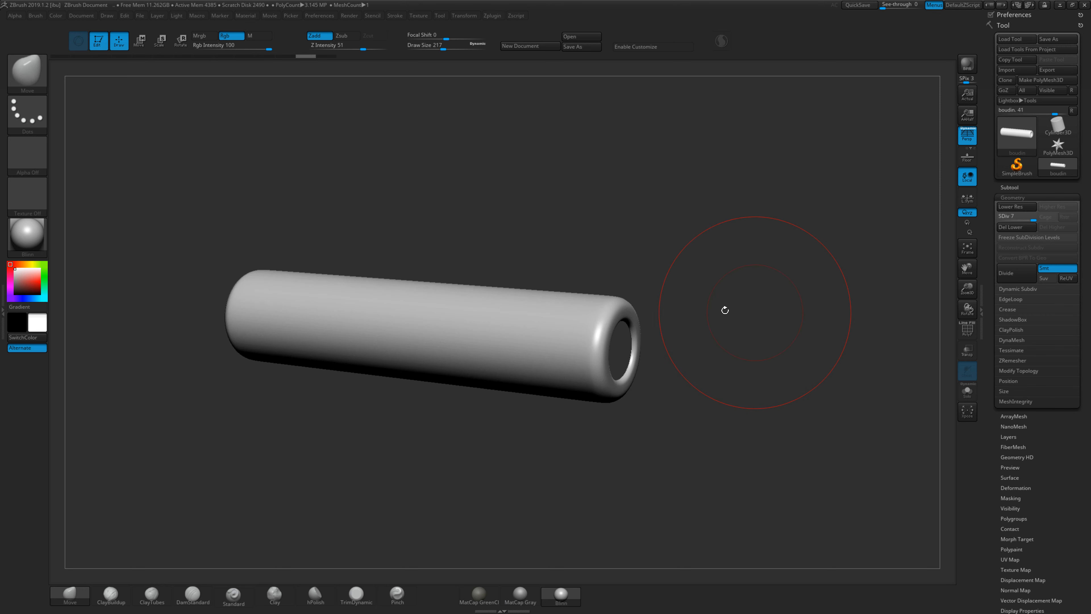
Lower the sleeve to subdivision level 3 and push its upper and lower outlines slightly out of shape with the Move brush.
ctrl+right_drag(724, 332, 743, 340)
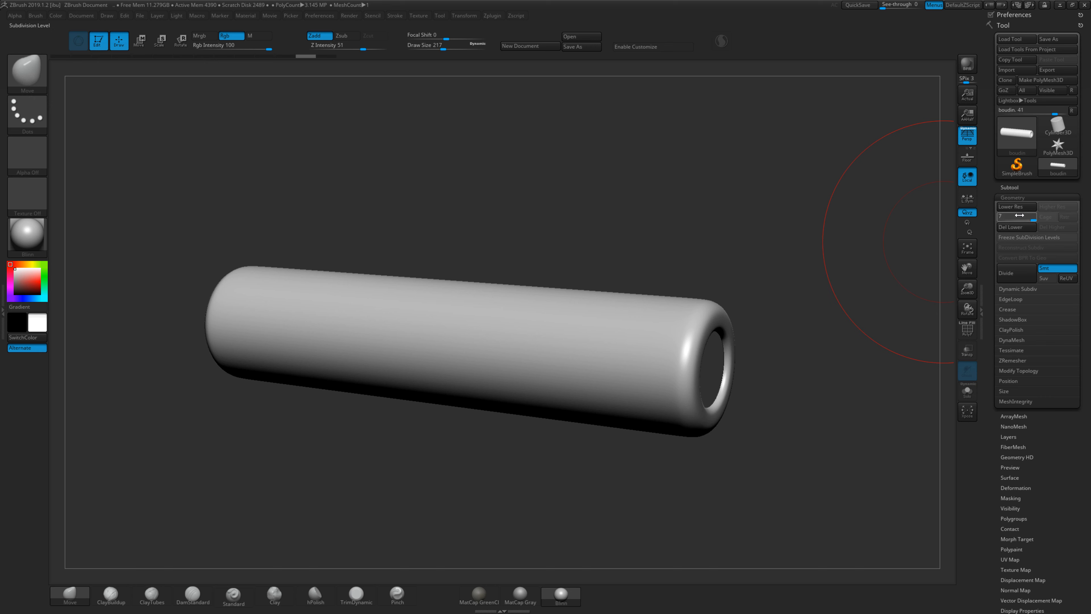
key(Return)
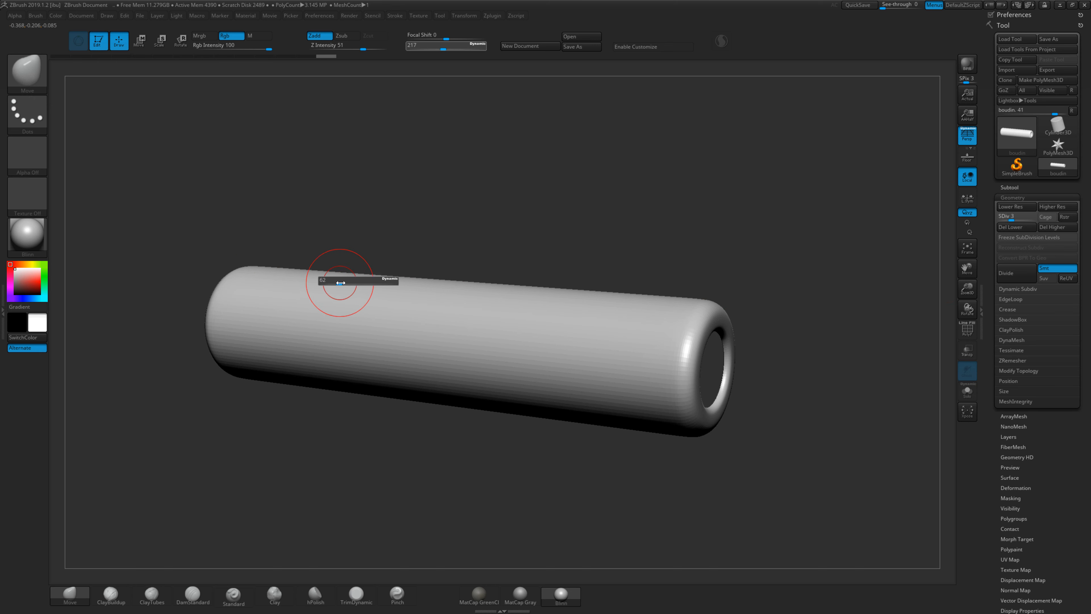
drag(326, 275, 326, 287)
drag(320, 383, 322, 373)
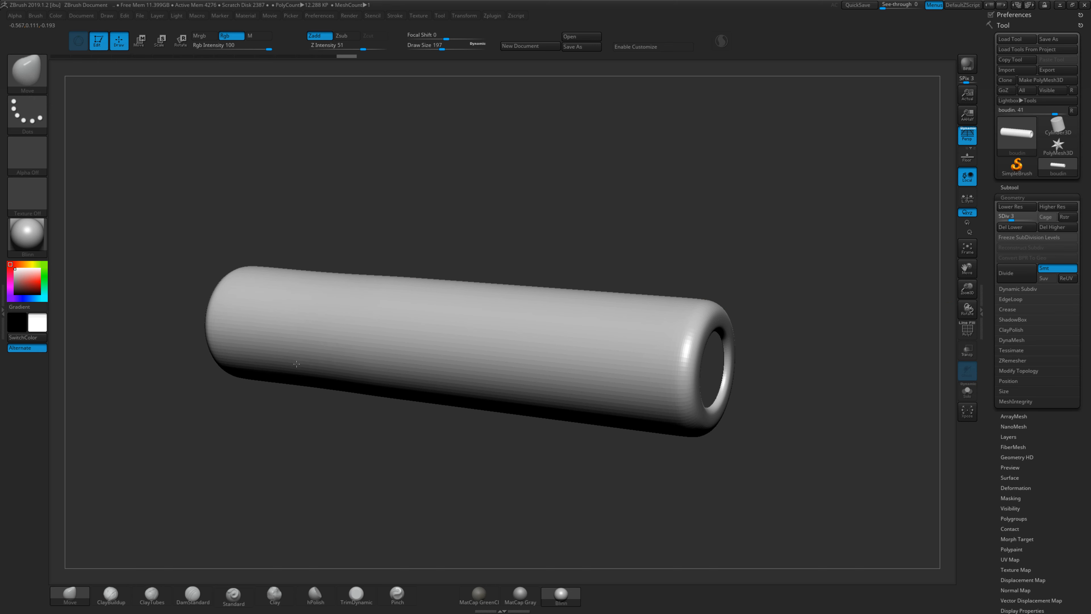
key([)
drag(562, 293, 561, 300)
mouse_move(522, 443)
mouse_down()
mouse_move(499, 420)
mouse_move(514, 423)
mouse_up()
Continue deforming the sleeve with the Move brush around the open end's rim and the underside of the far end.
drag(684, 314, 689, 310)
key(s)
drag(618, 421, 517, 445)
drag(763, 425, 585, 390)
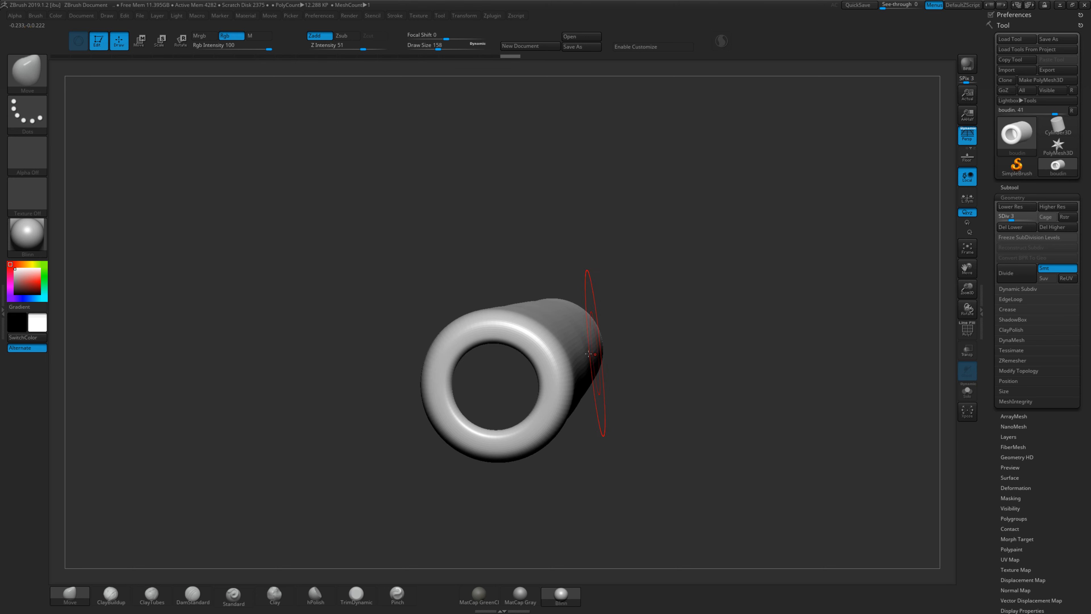
drag(561, 354, 305, 387)
key(s)
drag(103, 397, 128, 407)
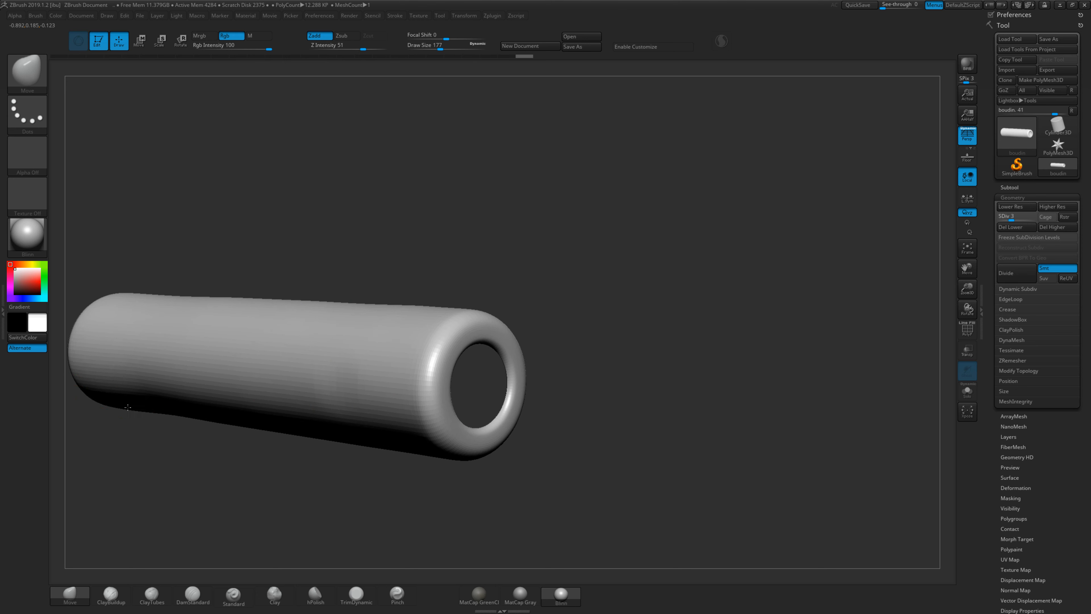
alt+drag(559, 204, 683, 198)
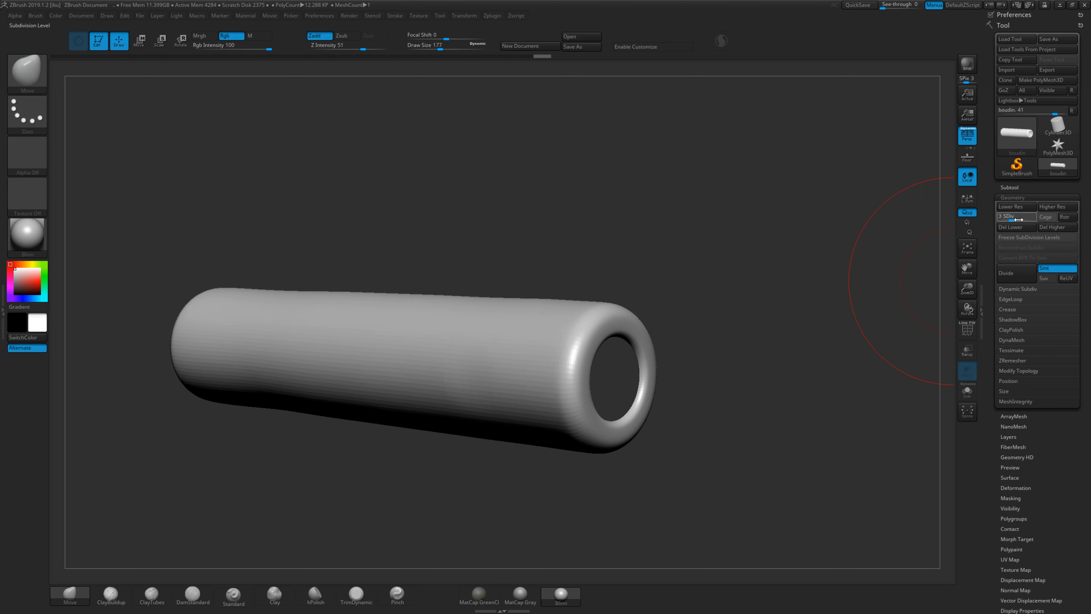
Return to subdivision level 7 and sculpt a small rough patch near the sleeve's closed-looking far end with the ClayTubes brush at size 31.
click(279, 599)
drag(336, 488, 321, 489)
key(s)
click(159, 602)
drag(206, 435, 251, 392)
key(s)
drag(247, 365, 242, 365)
mouse_move(231, 353)
mouse_down()
mouse_move(241, 358)
mouse_move(233, 353)
mouse_up()
key(s)
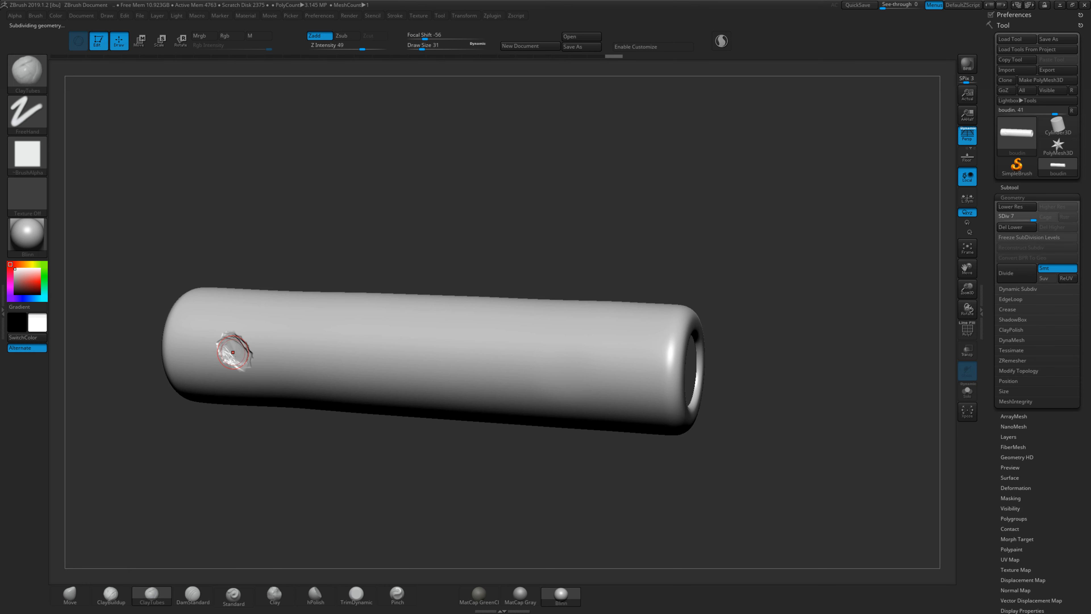
Build the rough patch up into a larger irregular lump with the ClayBuildup brush at draw size 35.
alt+drag(209, 500, 220, 497)
click(114, 596)
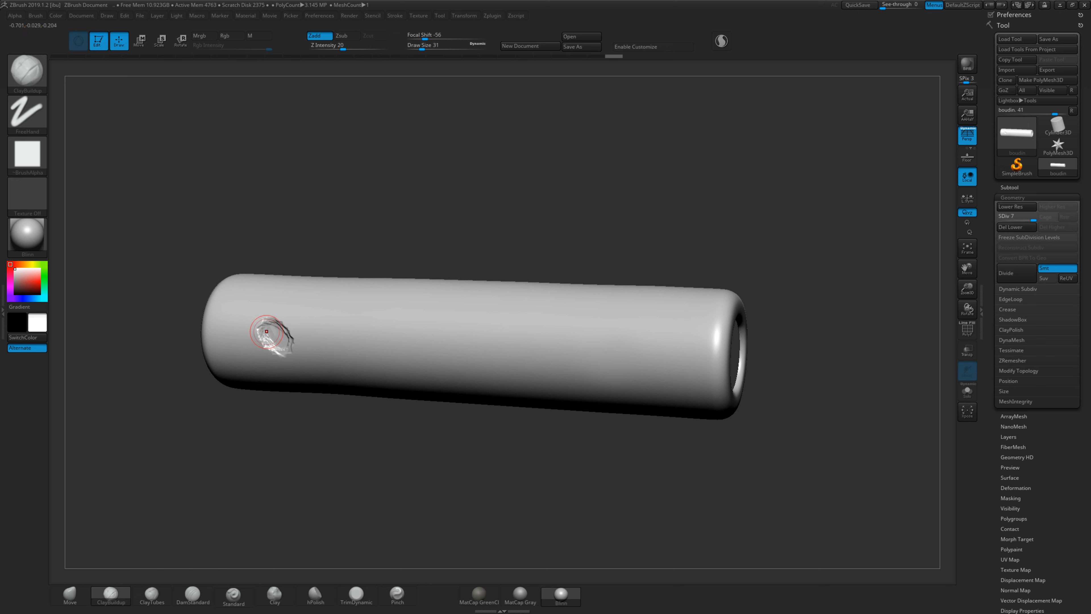
key(s)
mouse_move(270, 337)
mouse_down()
mouse_move(269, 324)
mouse_move(284, 337)
mouse_up()
mouse_move(288, 335)
mouse_down()
mouse_move(303, 344)
mouse_move(267, 356)
mouse_move(258, 319)
mouse_move(275, 310)
mouse_move(275, 338)
mouse_up()
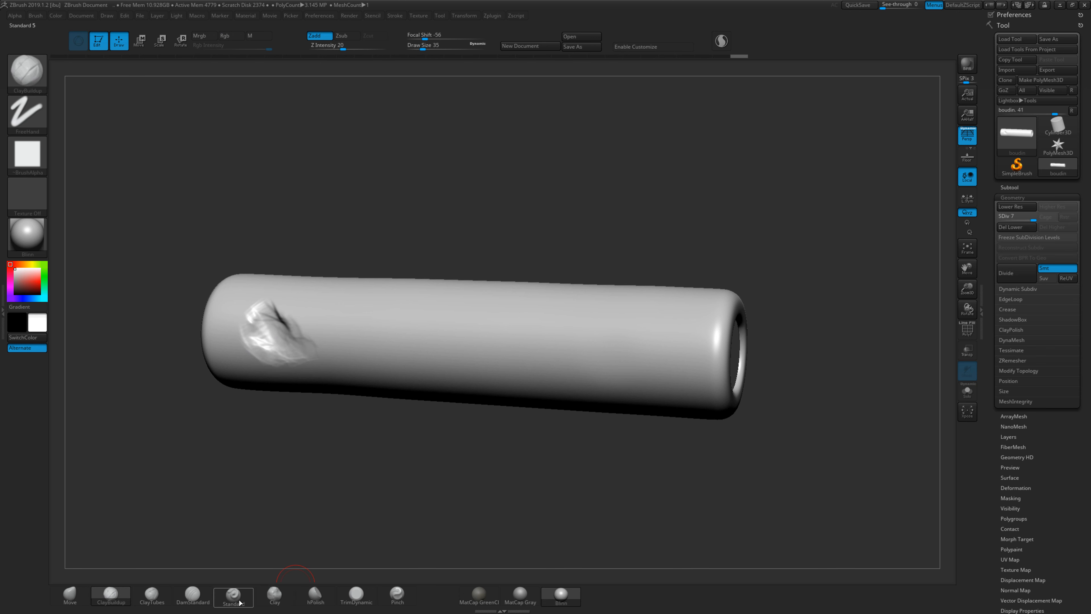
Carve a deep hollow into the centre of the lump with the DamStandard brush at draw size 22.
click(192, 595)
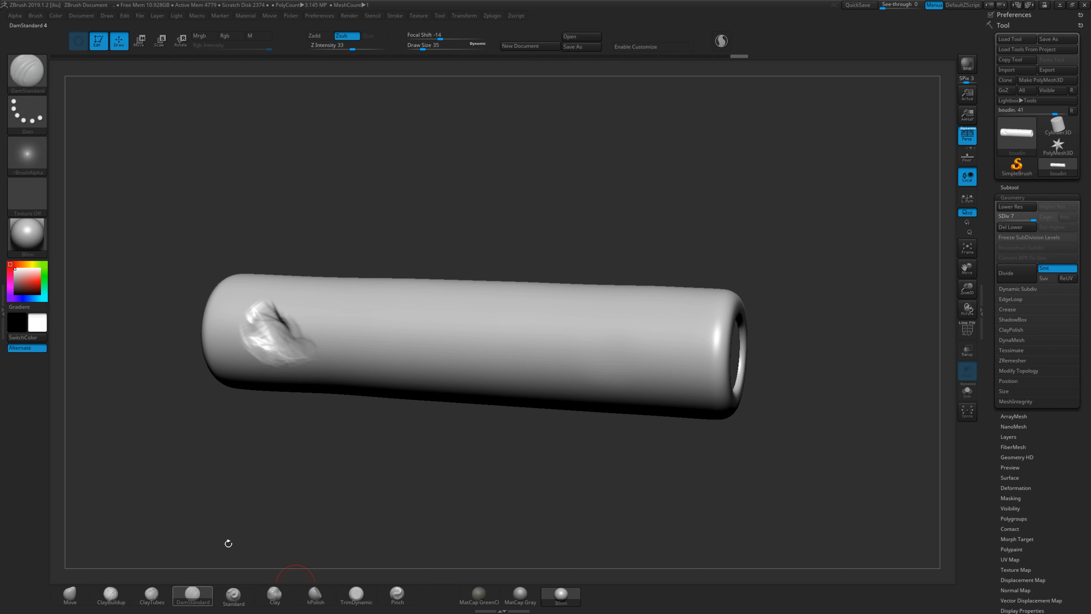
mouse_move(264, 315)
mouse_down()
mouse_move(295, 335)
mouse_move(272, 333)
mouse_up()
key(ctrl+z)
key(s)
key(s)
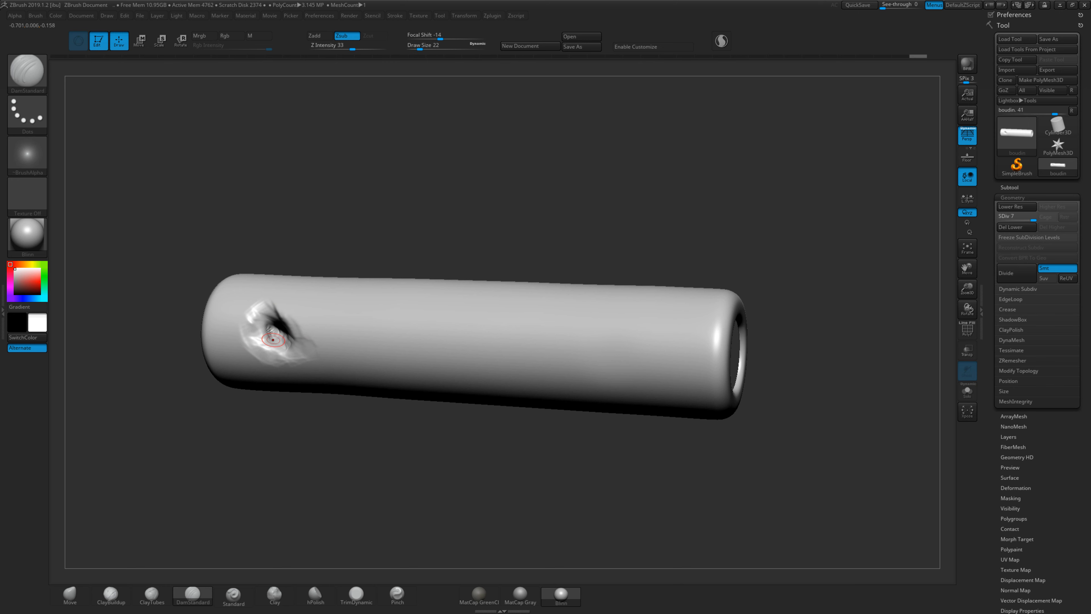
Cut a jagged crack along the sleeve's side near the open end with the DamStandard brush at draw size 23.
drag(294, 423, 258, 421)
key(s)
drag(470, 326, 564, 314)
right_drag(470, 327, 490, 349)
key(s)
drag(485, 328, 519, 315)
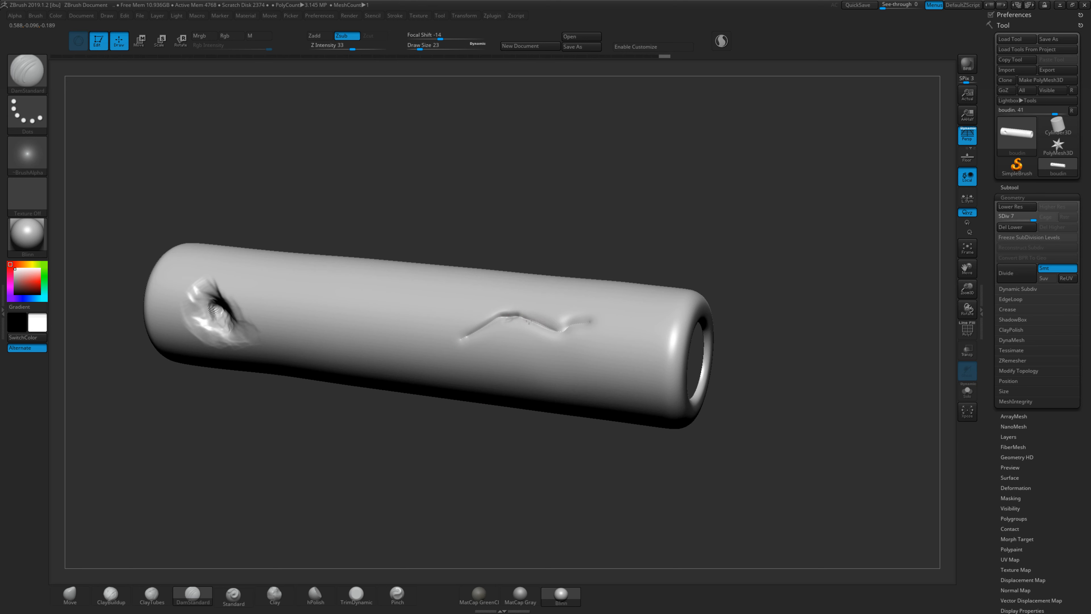
drag(568, 327, 591, 320)
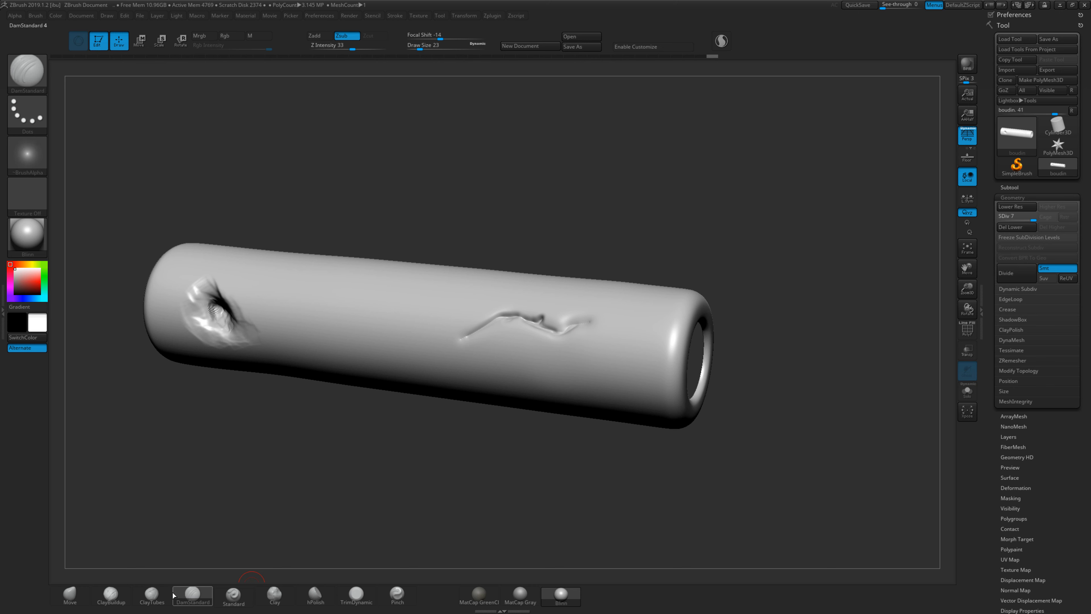
Sculpt rough, torn edges along the crack with the ClayTubes brush and smooth the end farthest from the opening.
click(151, 596)
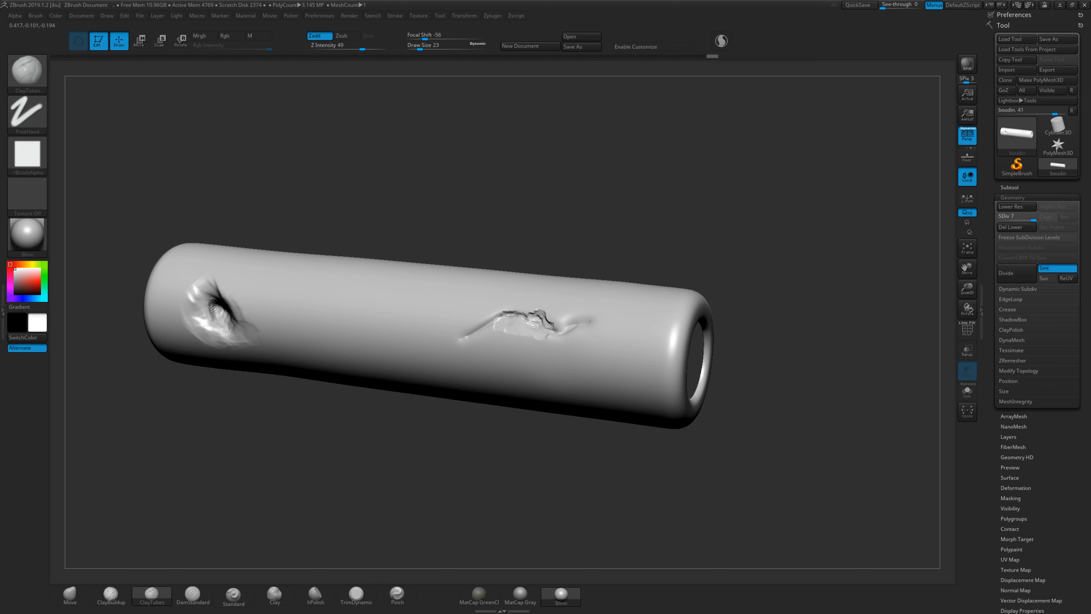
drag(579, 324, 484, 324)
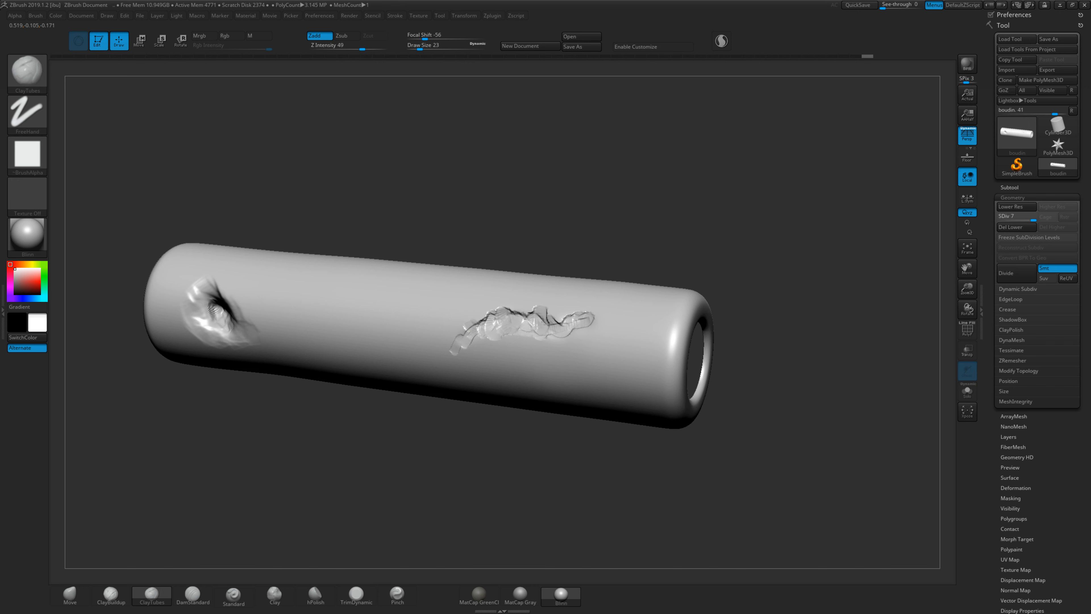
drag(575, 318, 536, 326)
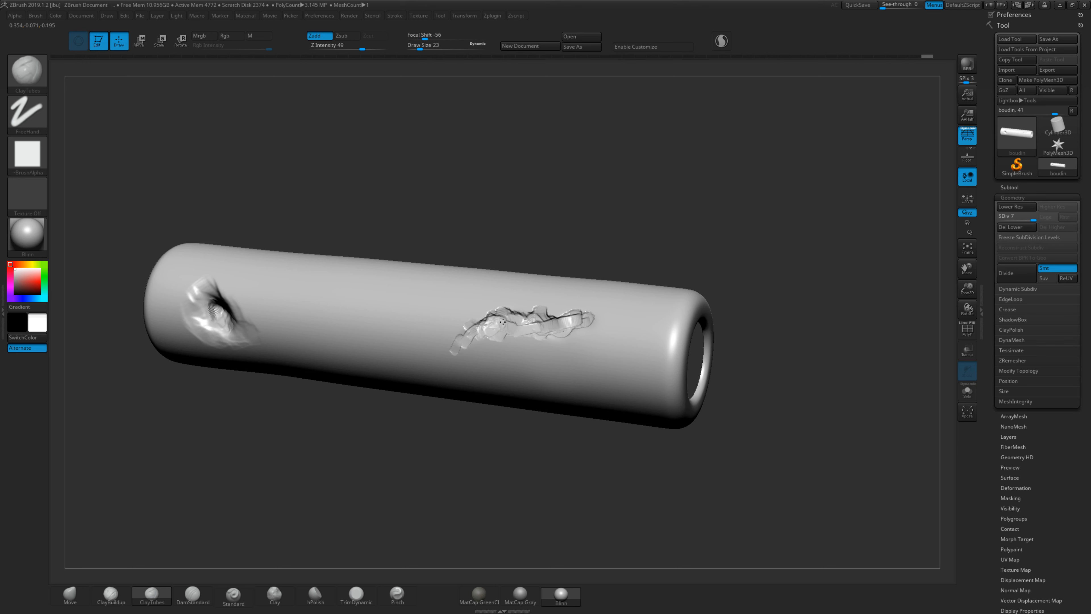
key(shift)
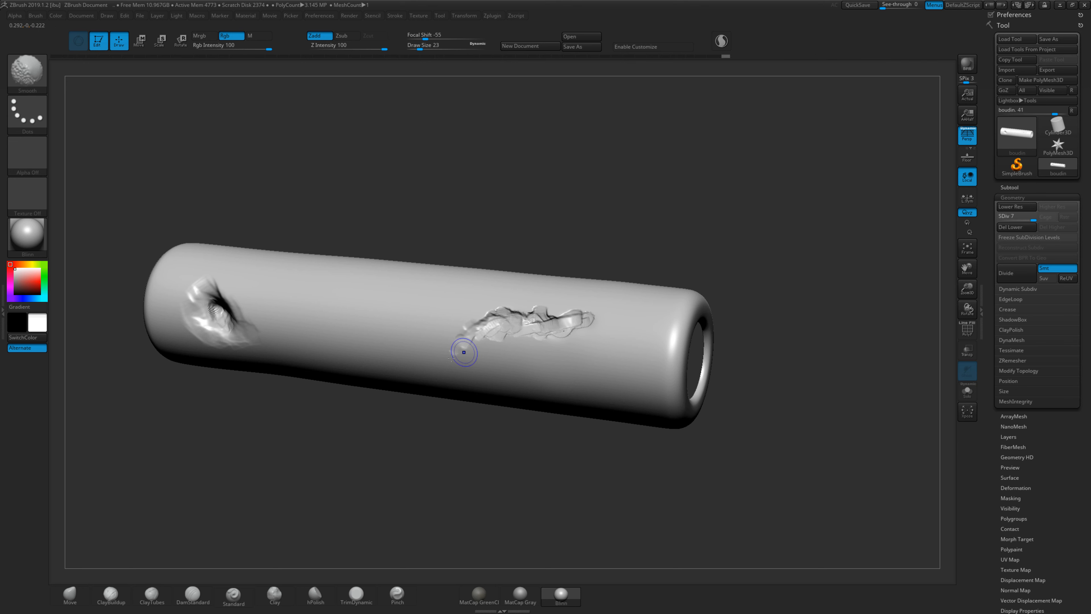
mouse_move(455, 471)
mouse_down()
mouse_move(446, 475)
mouse_move(492, 437)
mouse_up()
alt+drag(710, 460, 669, 467)
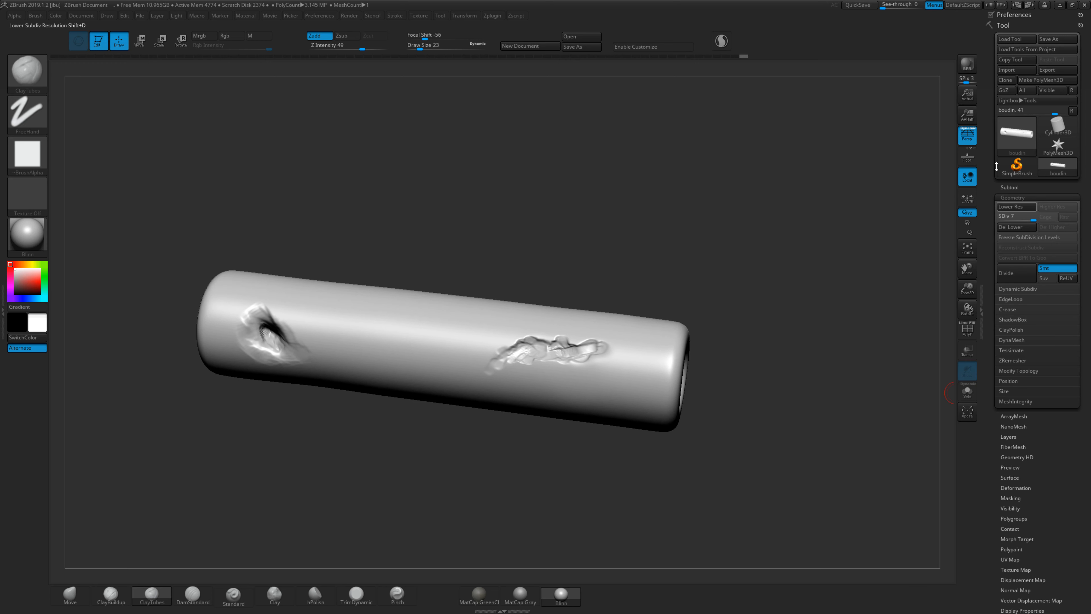
Activate the Clay brush, switch to the desktop and extract Grunge-vol2-PSD.rar there, tidying the extracted alpha files.
click(234, 593)
click(275, 594)
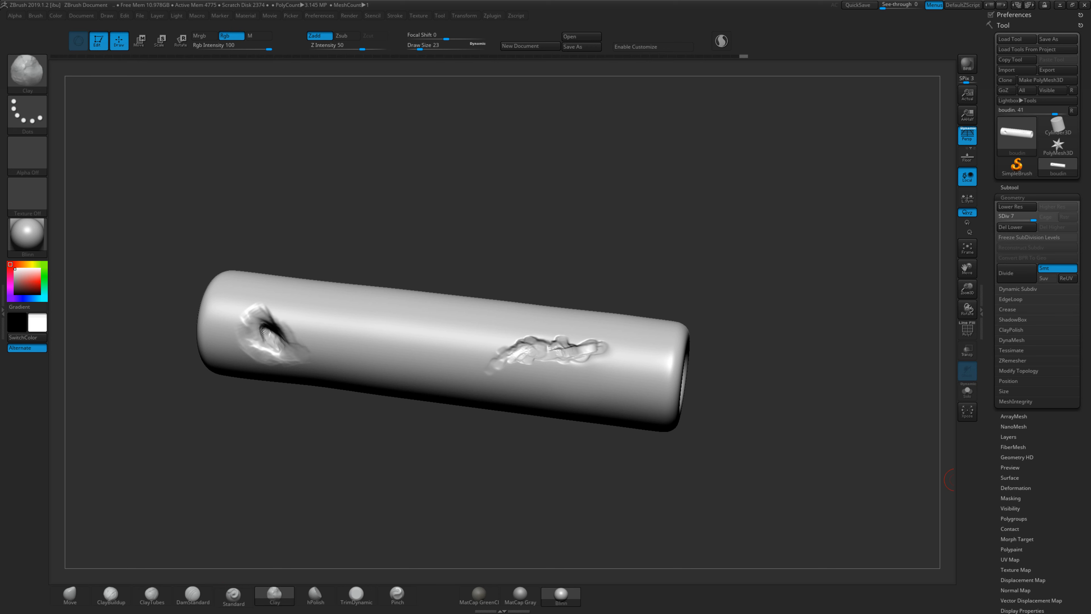
click(1060, 5)
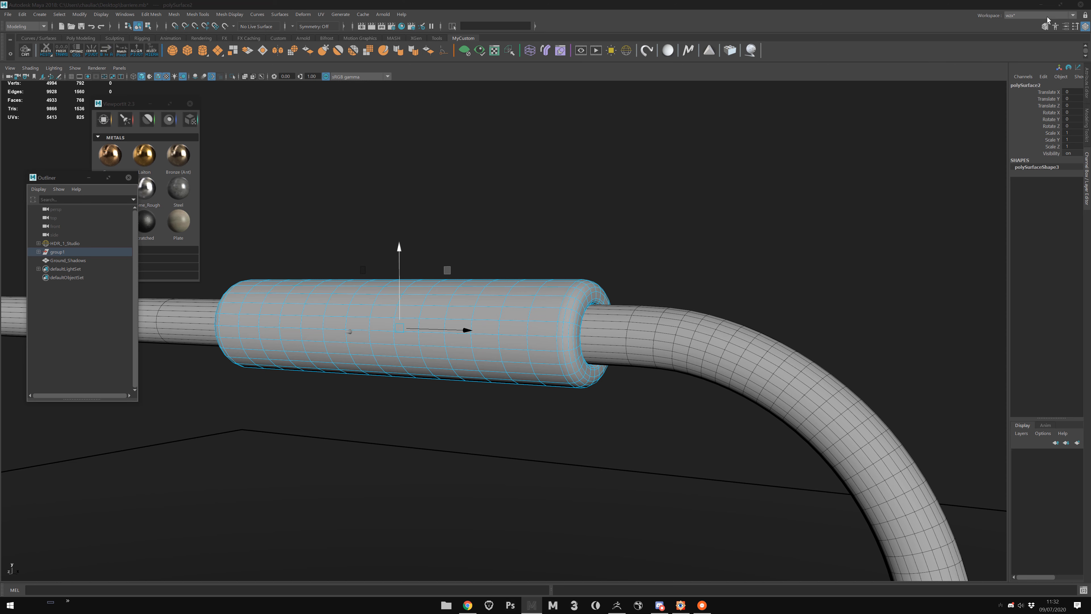
click(1042, 4)
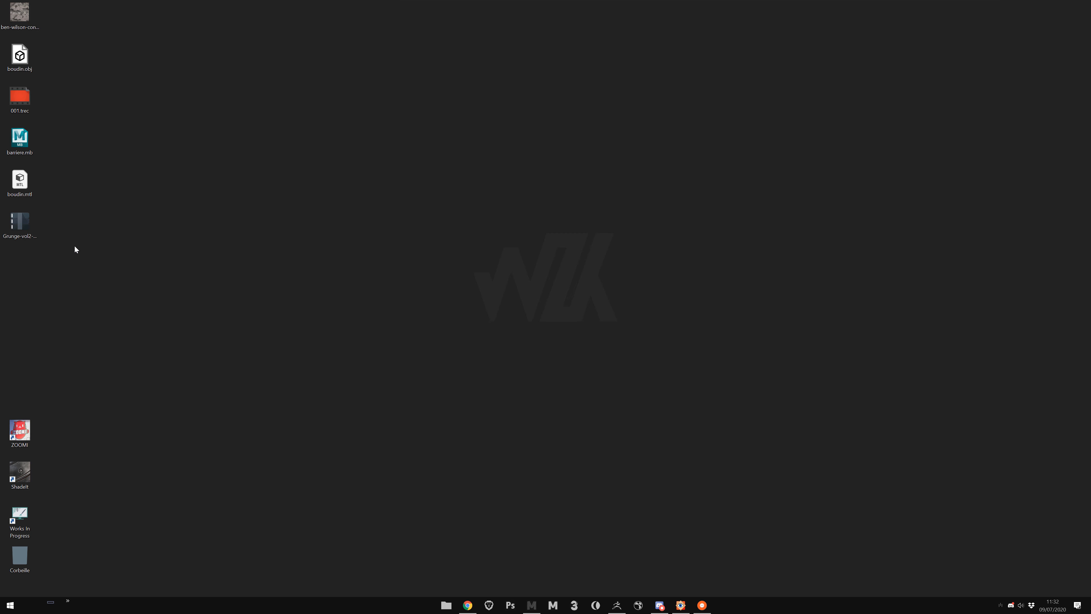
right_click(25, 227)
click(40, 248)
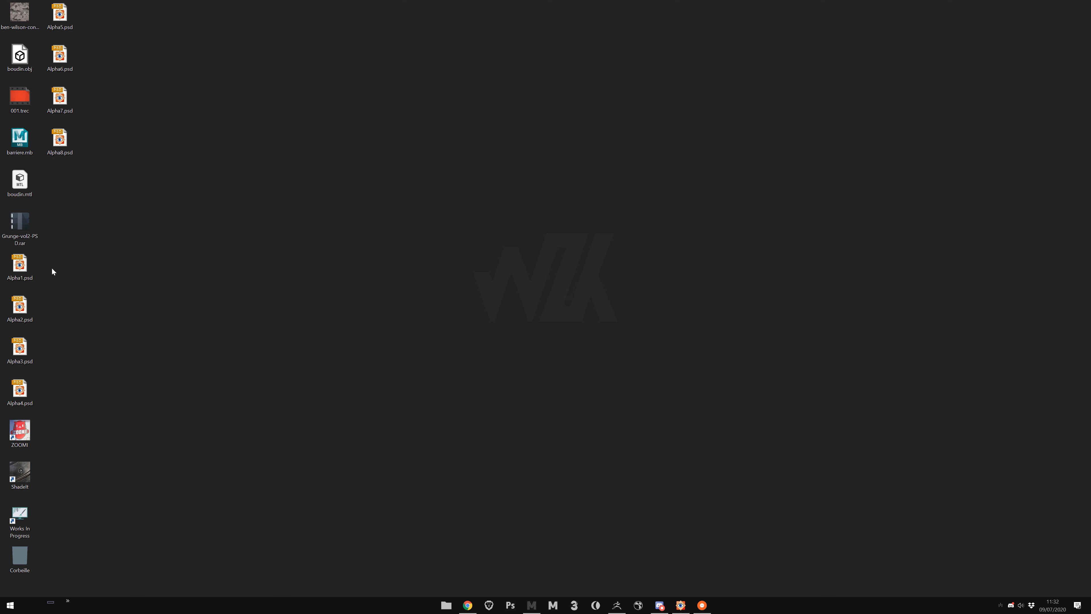
drag(59, 258, 29, 387)
drag(19, 305, 60, 222)
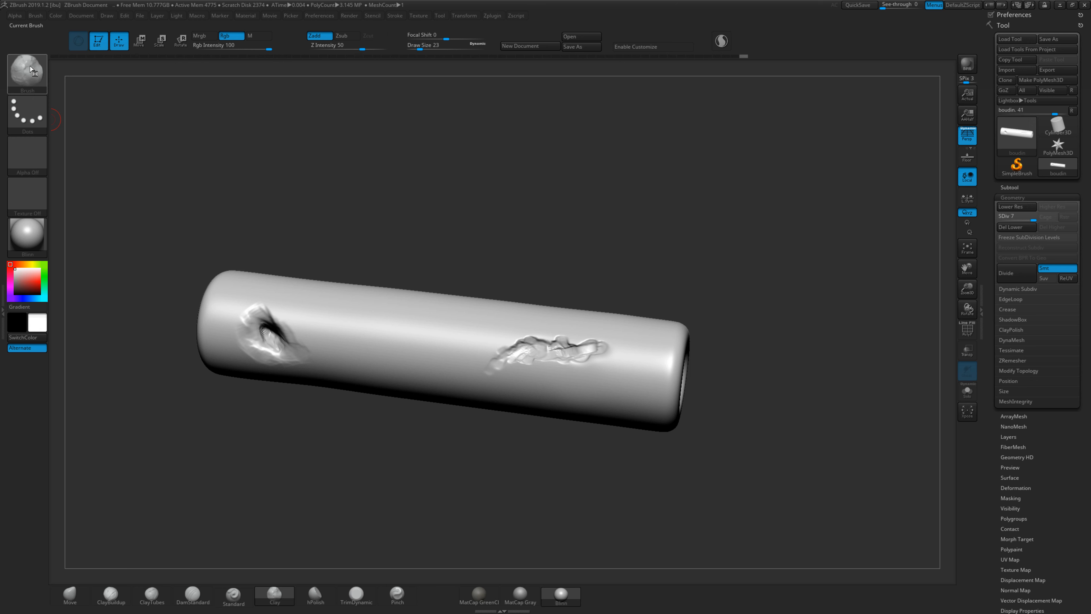
Import Alpha1.psd from the desktop as the Clay brush's alpha.
click(34, 156)
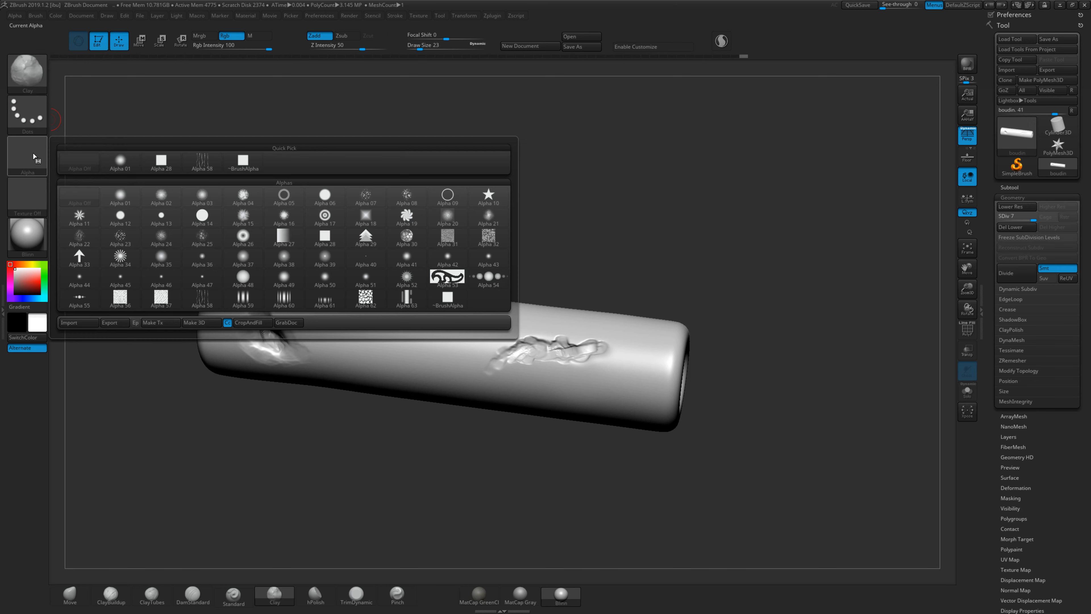
click(70, 322)
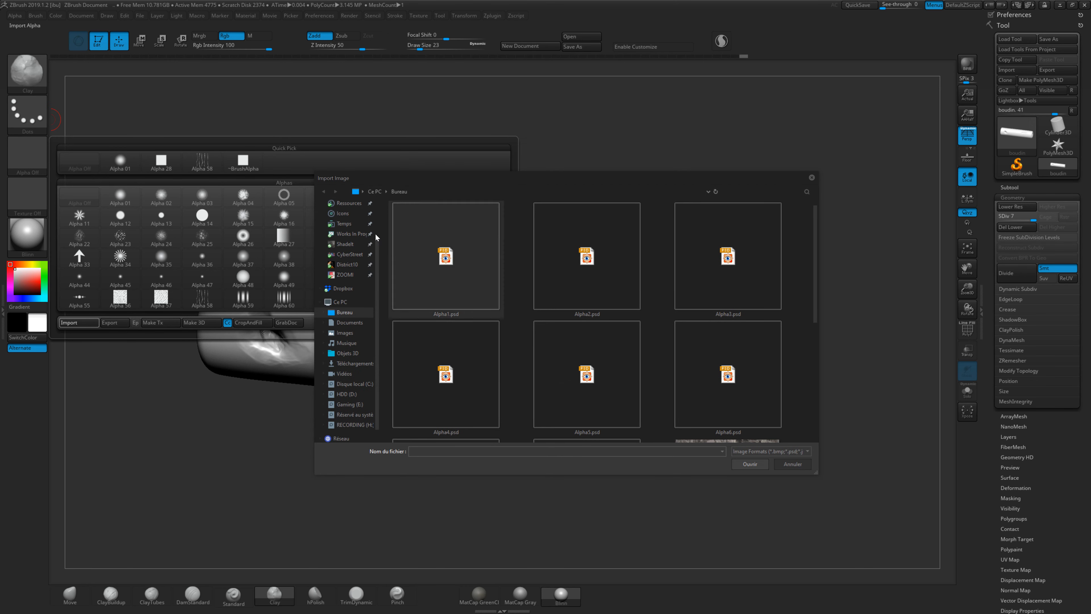
click(479, 267)
double_click(476, 264)
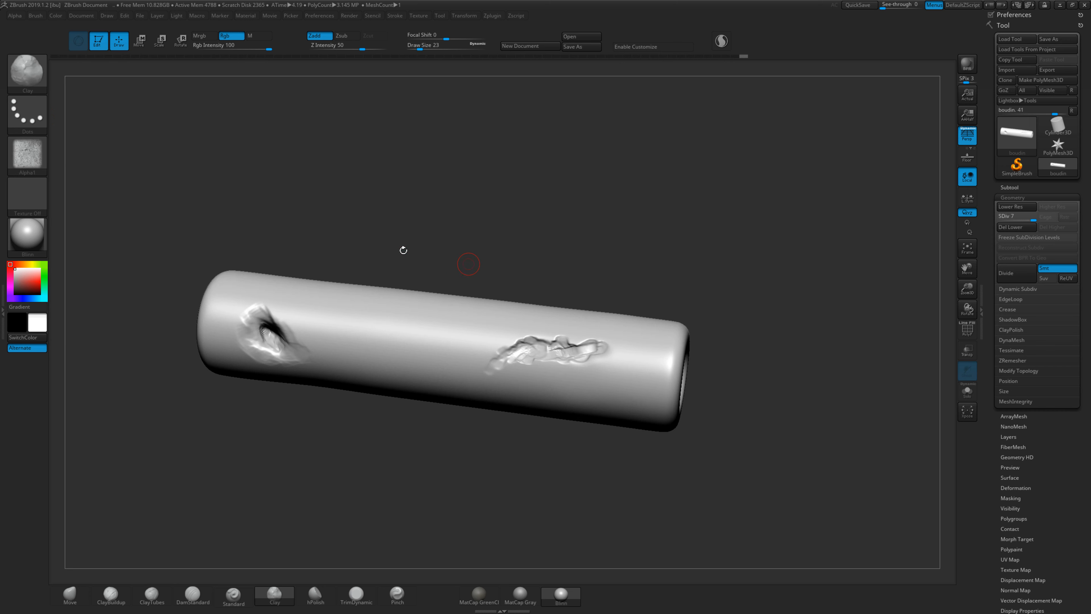
Try texturing the sleeve with the Clay brush and Alpha1 at several large draw sizes, undoing each attempt.
key(s)
drag(375, 344, 464, 342)
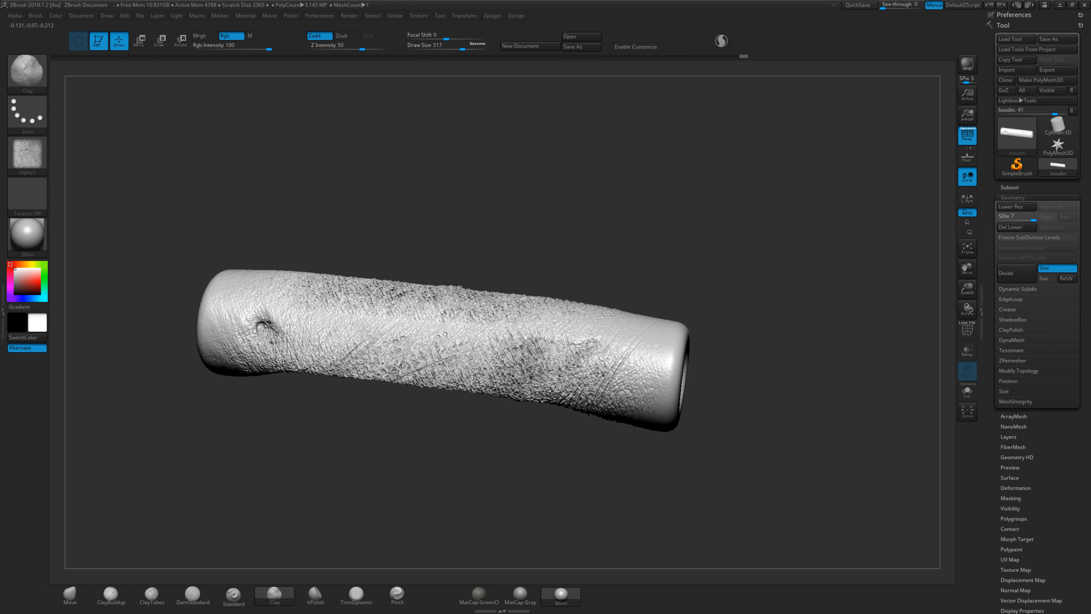
key(ctrl+z)
key(s)
mouse_move(401, 329)
mouse_down()
mouse_move(381, 330)
mouse_move(394, 319)
mouse_move(369, 343)
mouse_up()
key(ctrl+z)
key(s)
drag(370, 344, 393, 350)
mouse_move(391, 436)
alt+mouse_down()
mouse_move(379, 434)
mouse_move(356, 482)
mouse_move(318, 606)
alt+mouse_up()
key(ctrl+z)
Browse the sculpting brushes and load FormBrush from the Form folder of the Lightbox brush library.
click(317, 598)
key(b)
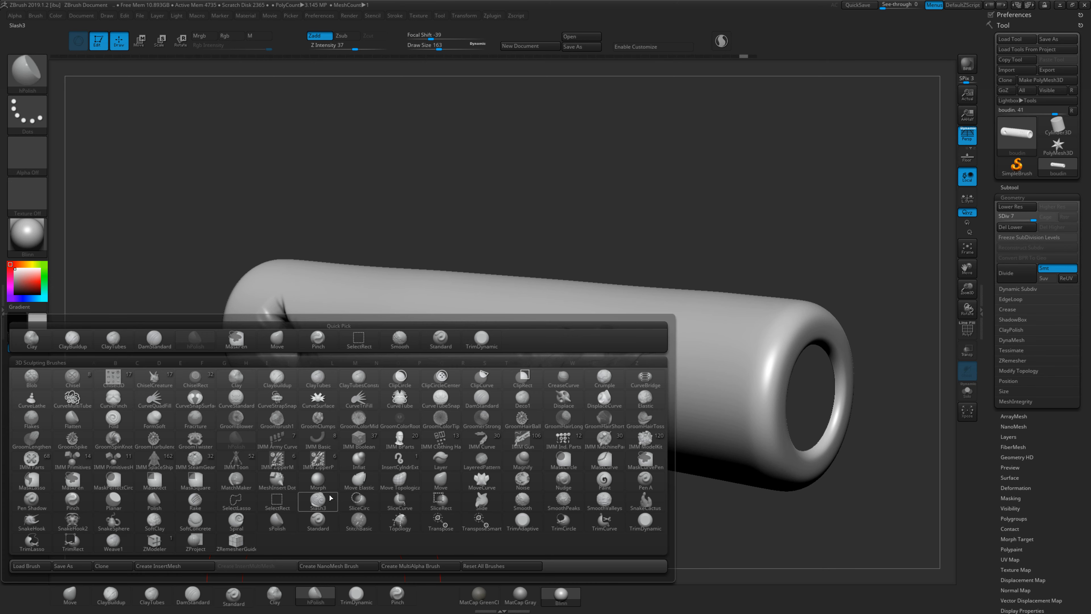
mouse_move(331, 498)
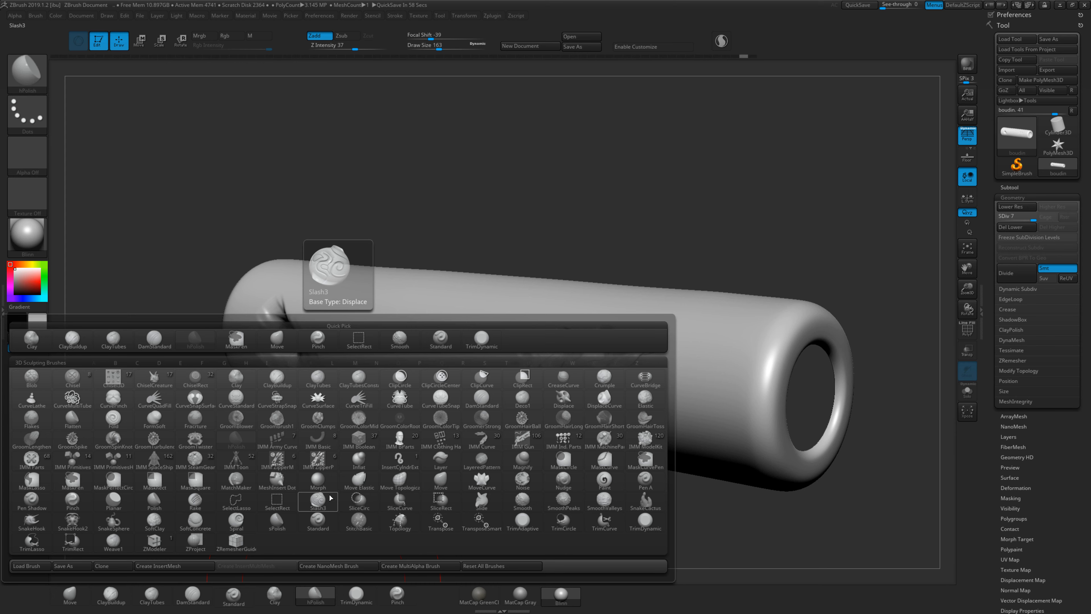
mouse_move(314, 426)
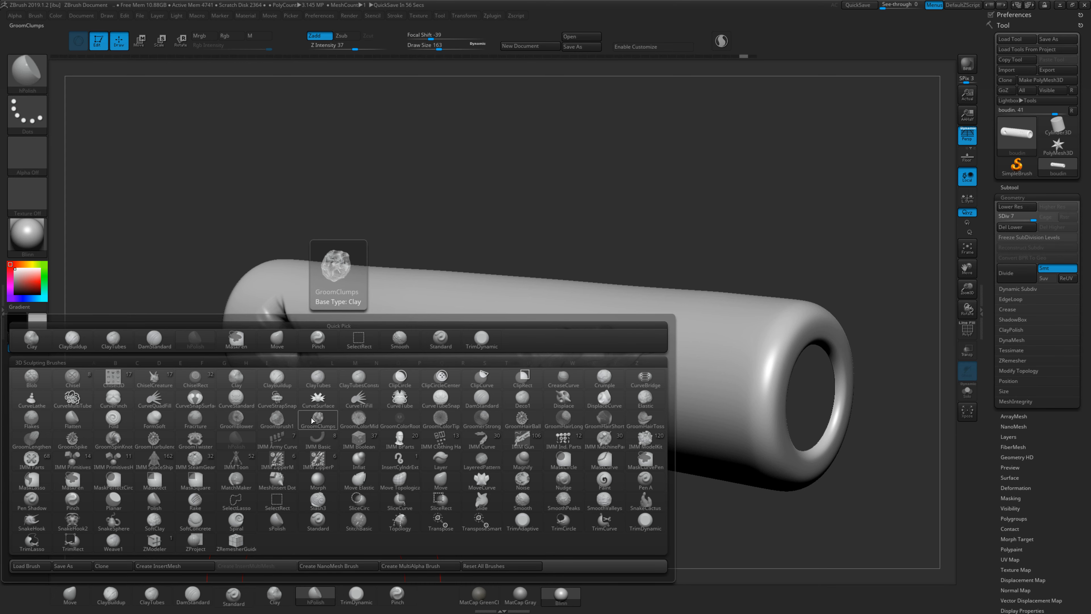
click(35, 16)
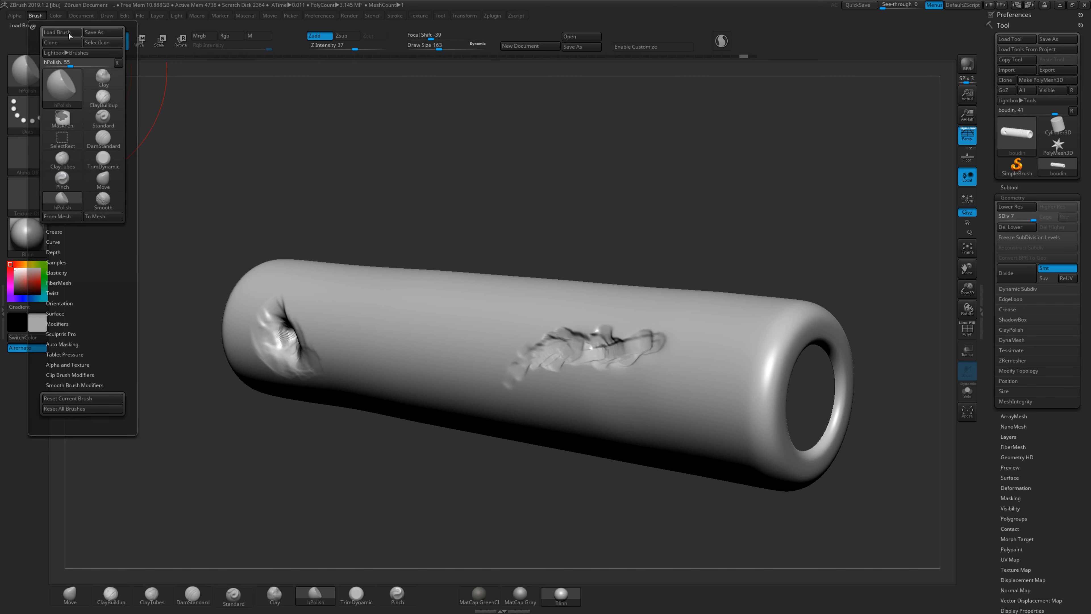
click(84, 55)
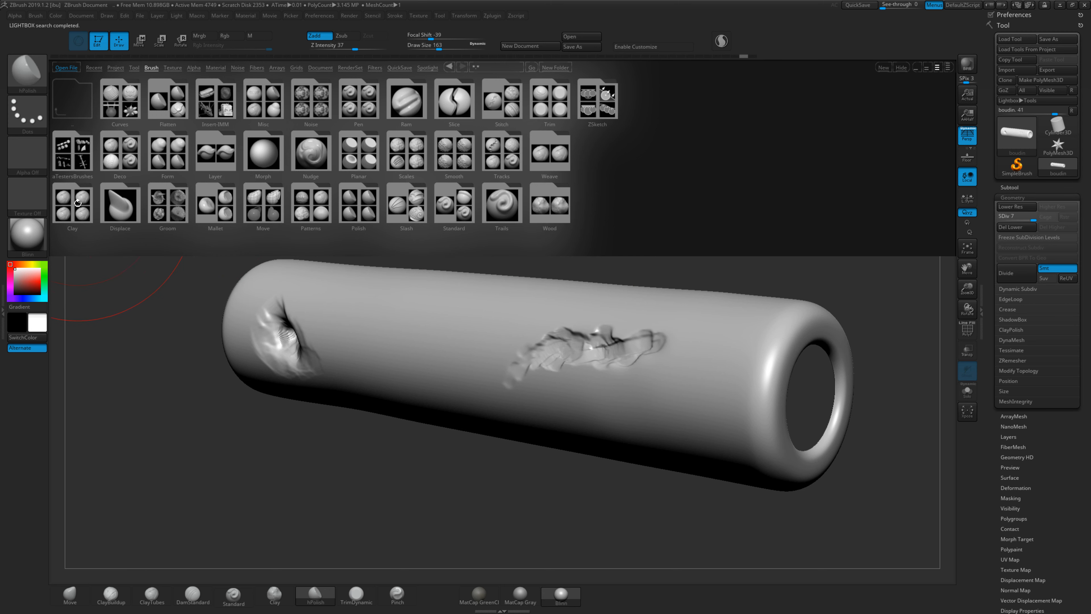
click(168, 148)
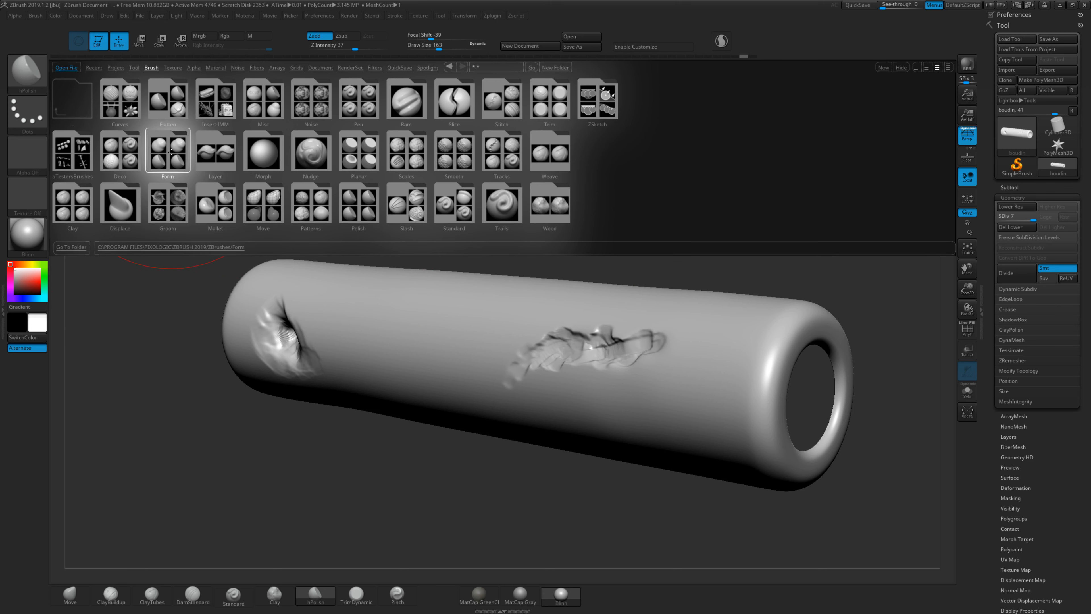
click(172, 152)
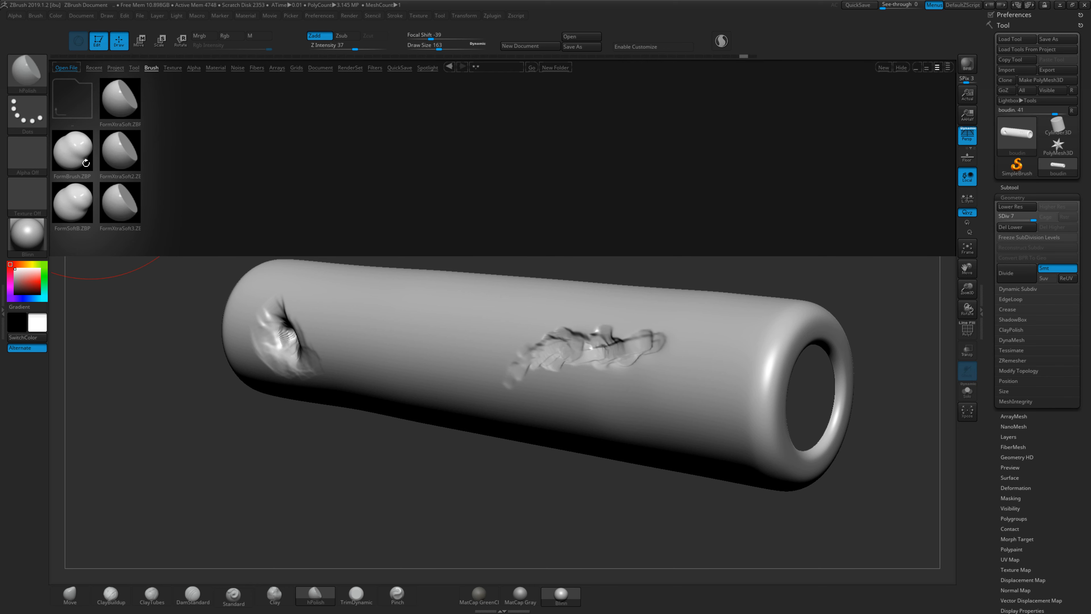
double_click(78, 158)
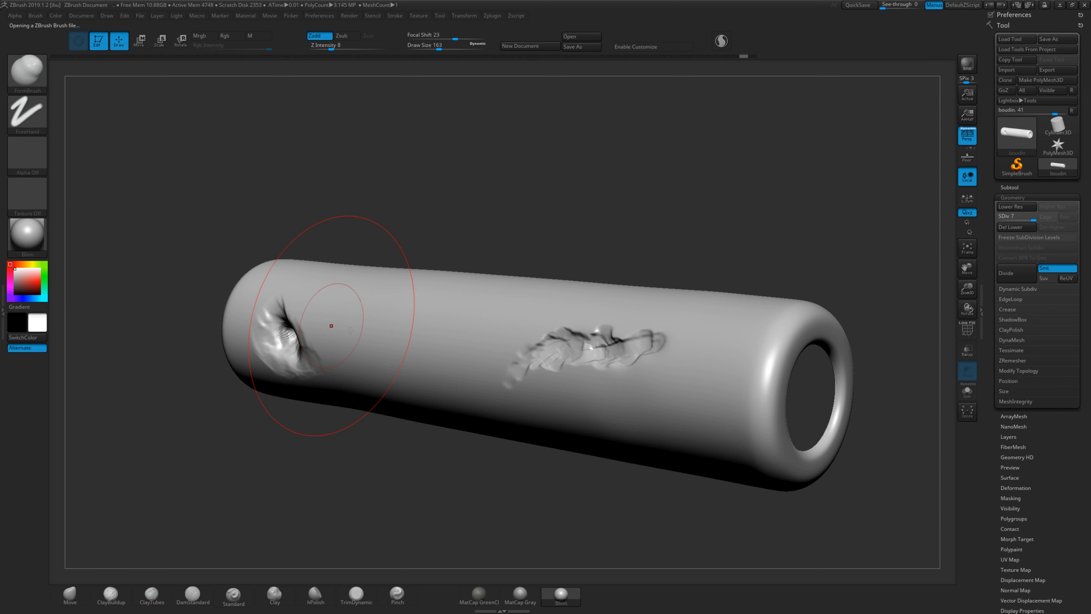
Set FormBrush's draw size to 63 and import Alpha1.psd as its alpha.
mouse_move(365, 331)
mouse_down()
mouse_move(445, 330)
mouse_move(389, 322)
mouse_up()
key(ctrl+z)
key(s)
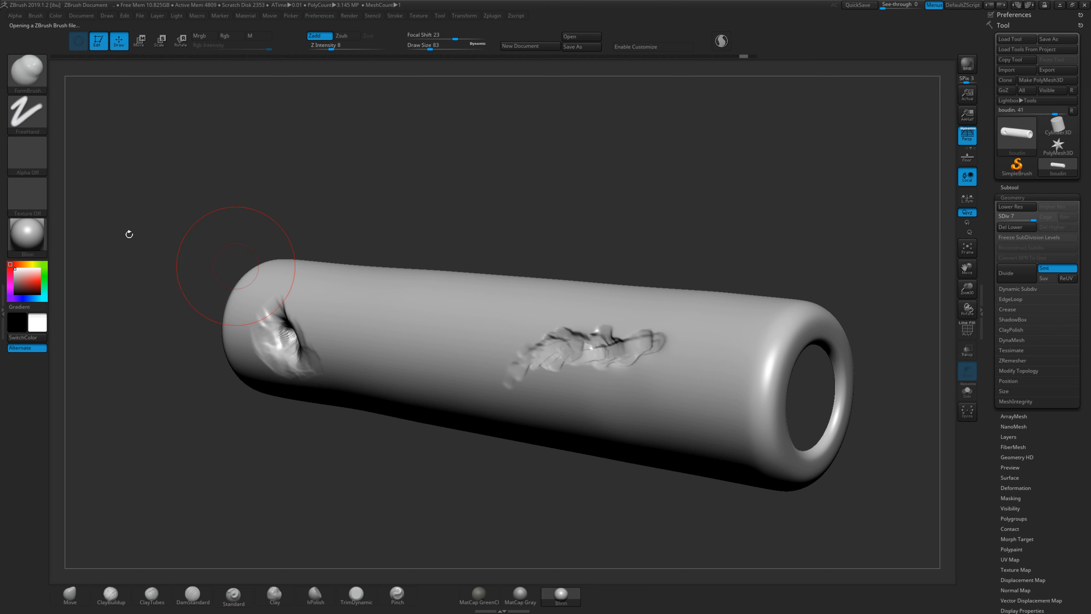
click(29, 164)
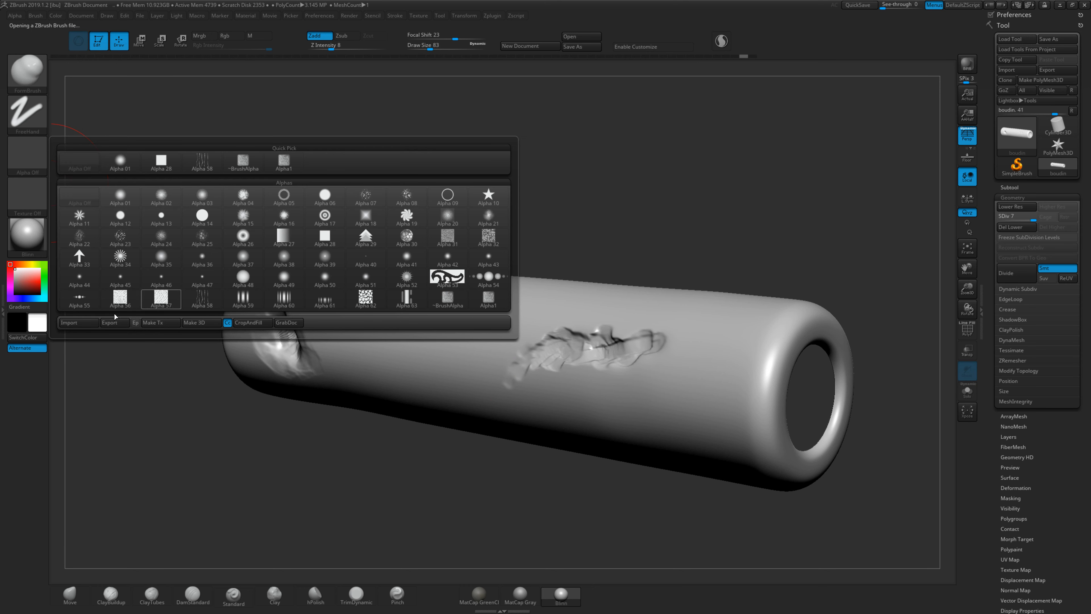
click(88, 322)
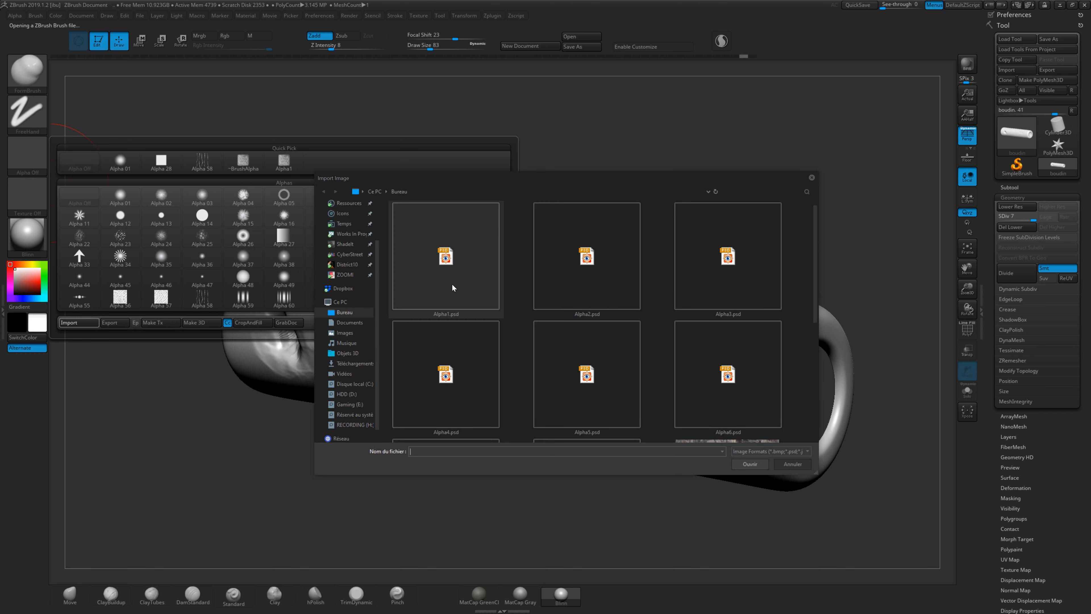
double_click(451, 291)
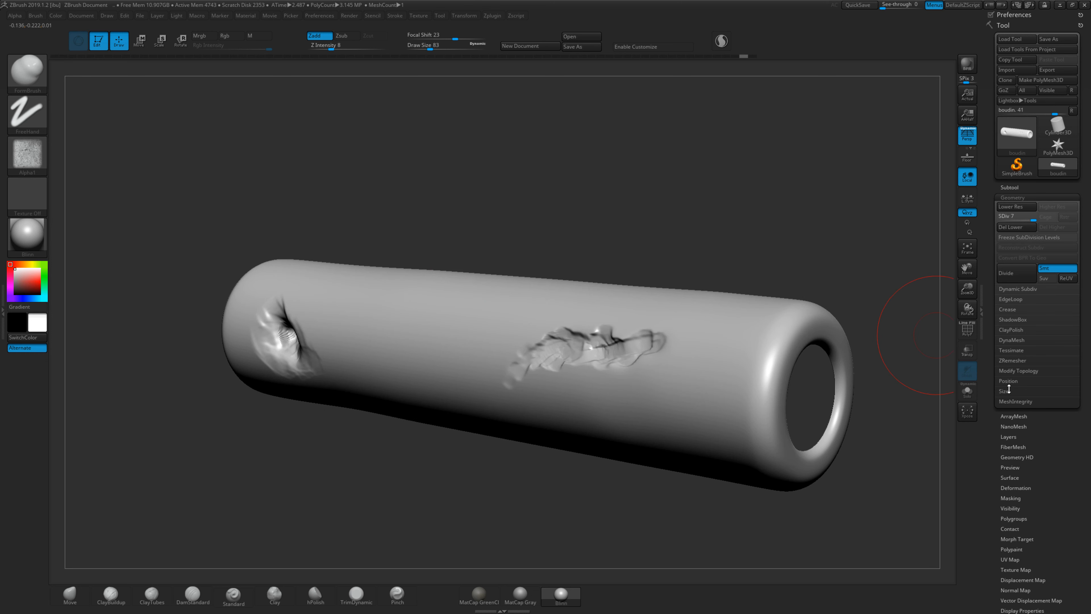
Add a new sculpting layer to the sleeve for the surface texture.
drag(1053, 464, 1028, 438)
click(1014, 408)
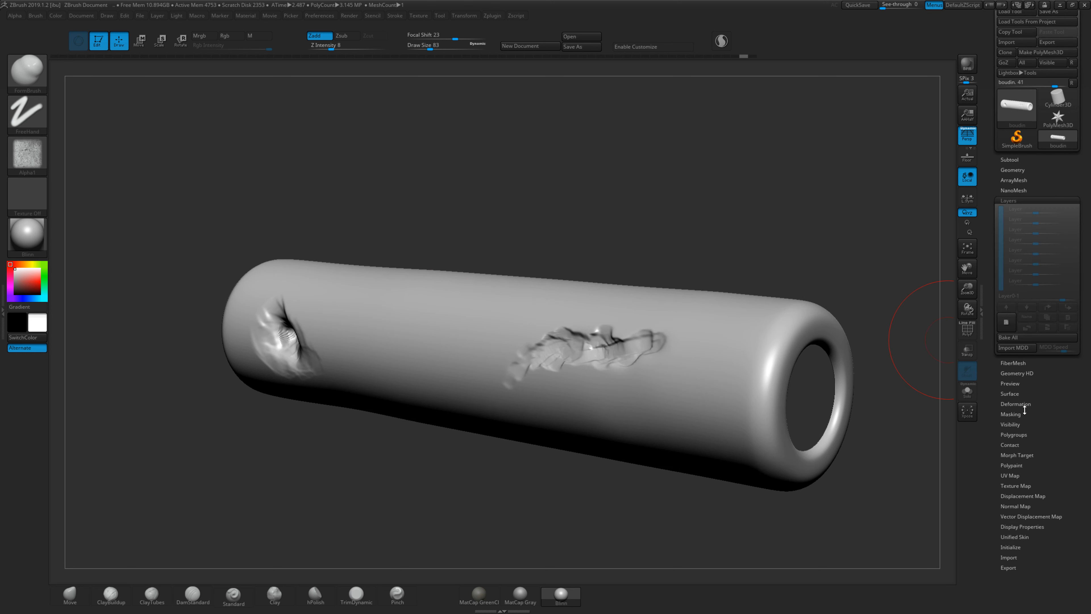
click(1007, 321)
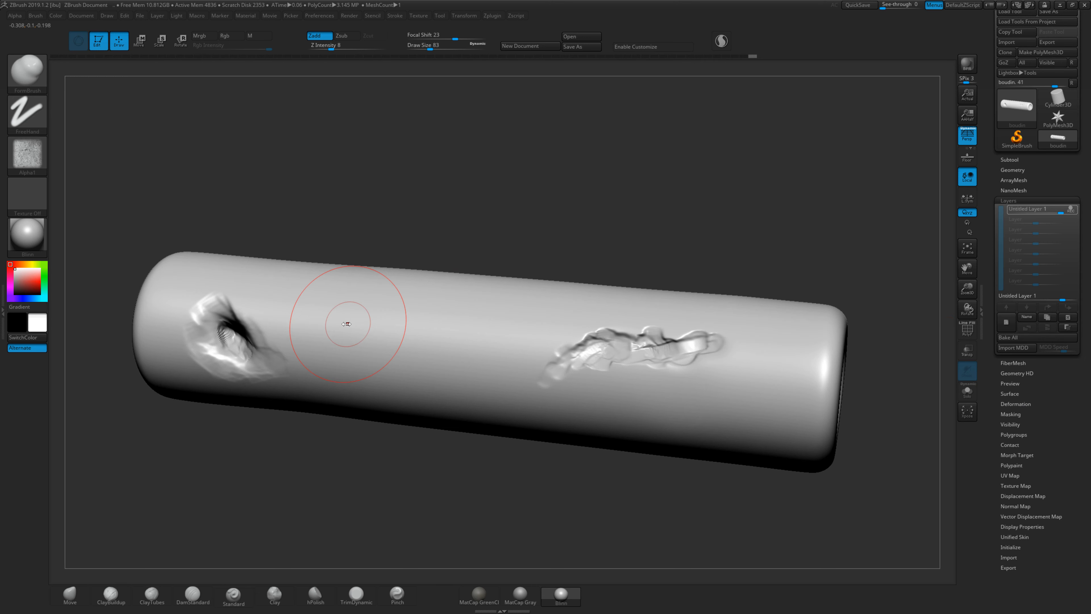
Try texturing the closed end around the hollow with FormBrush at draw sizes 128 and 154, undoing the strokes.
drag(329, 329, 326, 311)
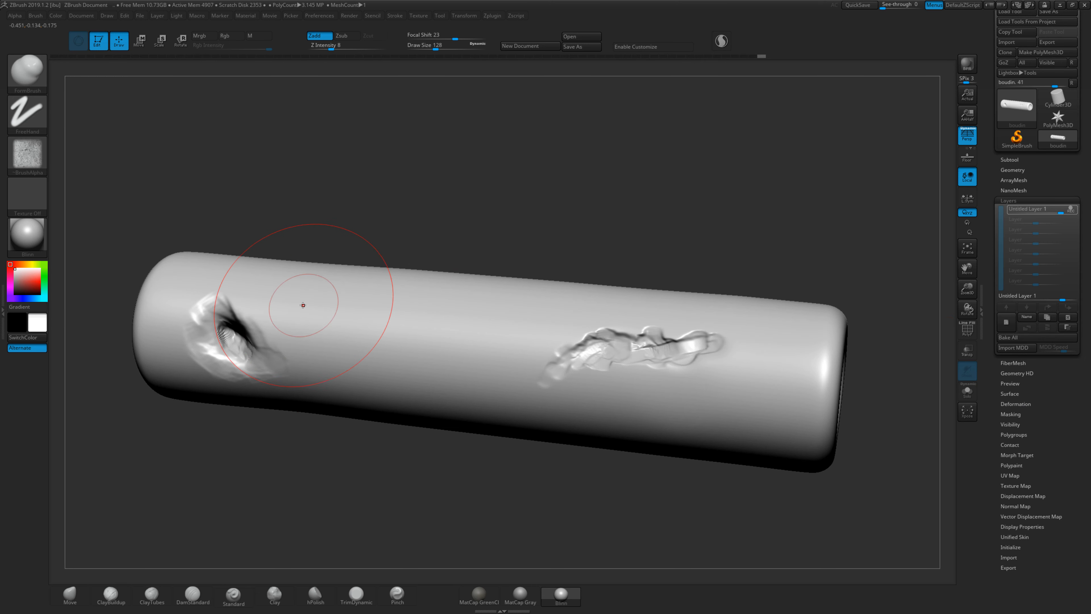
key(s)
mouse_move(200, 273)
mouse_down()
mouse_move(181, 284)
mouse_move(215, 286)
mouse_up()
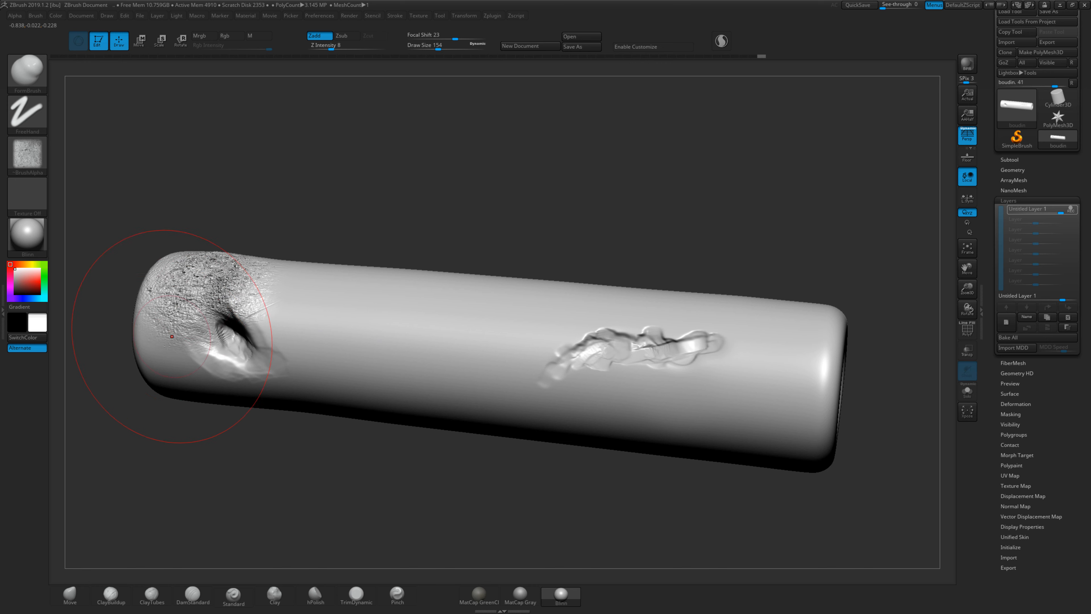
key(ctrl+z)
drag(170, 359, 163, 320)
key(ctrl+z)
Texture the sleeve's side from the closed end to the crack with FormBrush at draw size 120 and Z intensity 2.
key(s)
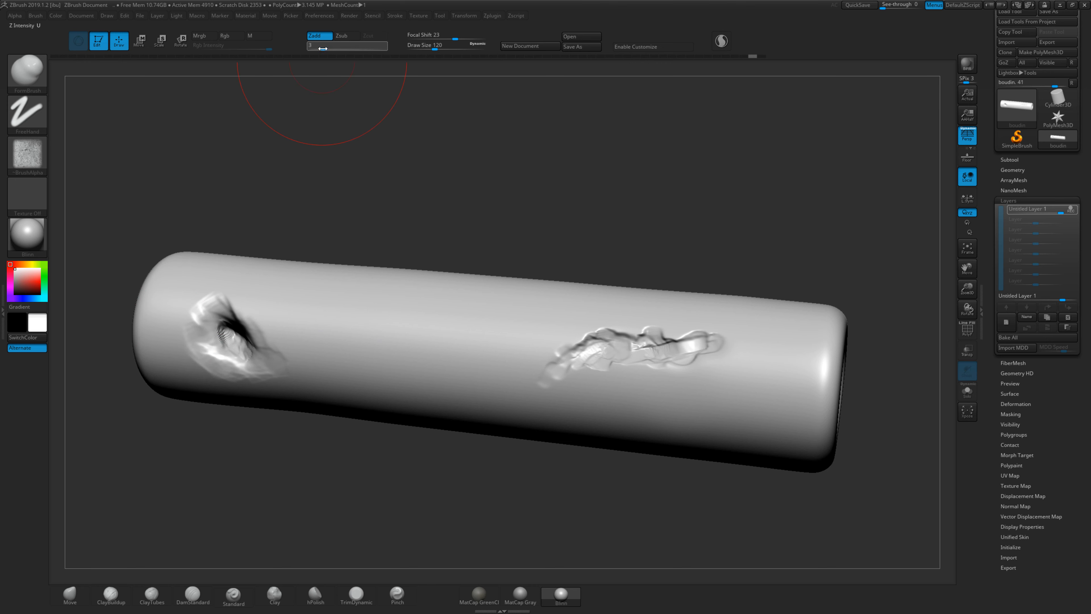
drag(323, 48, 320, 48)
mouse_move(191, 279)
mouse_down()
mouse_move(160, 343)
mouse_move(159, 264)
mouse_up()
mouse_move(150, 314)
mouse_down()
mouse_move(261, 290)
mouse_move(264, 359)
mouse_move(312, 280)
mouse_move(348, 285)
mouse_move(326, 347)
mouse_move(340, 391)
mouse_move(367, 362)
mouse_up()
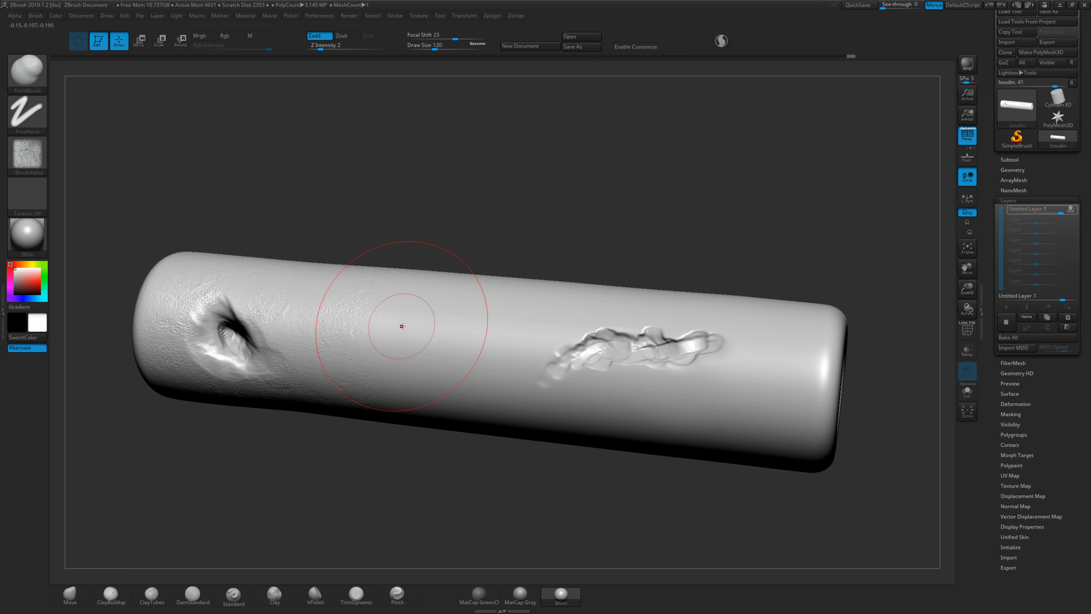
mouse_move(414, 328)
mouse_down()
mouse_move(434, 362)
mouse_move(488, 320)
mouse_up()
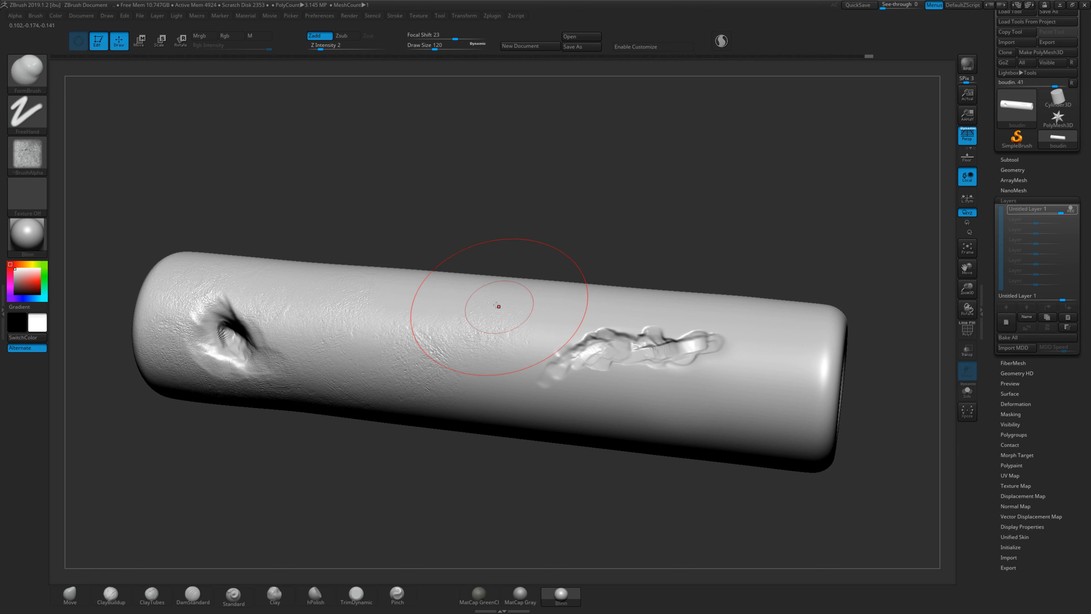
drag(518, 378, 498, 366)
Extend the fine grain texture around the crack and toward the sleeve's open end with FormBrush.
drag(587, 524, 481, 443)
drag(550, 378, 574, 380)
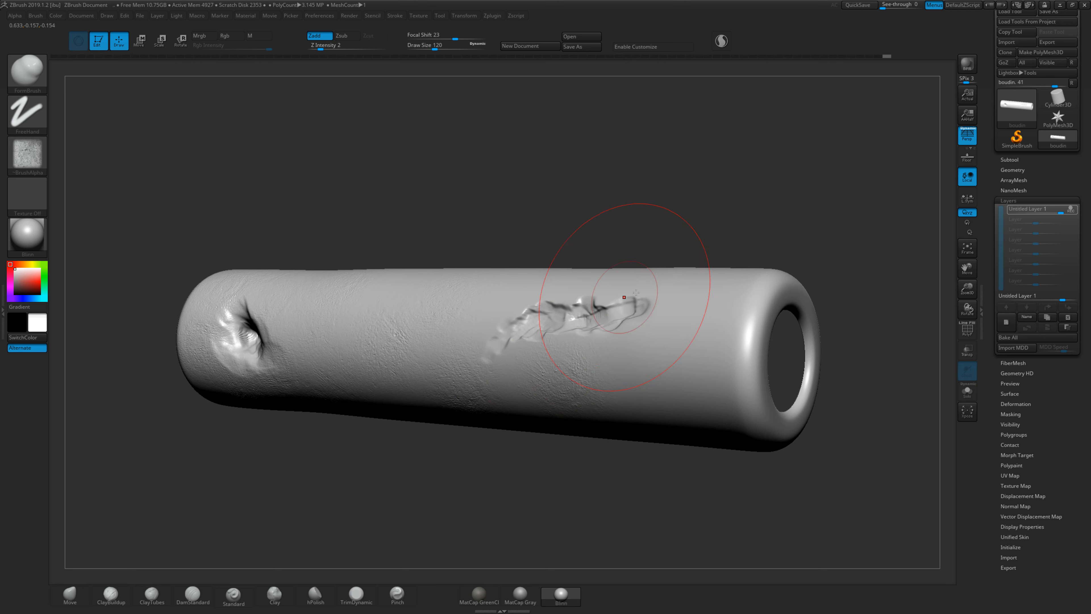
drag(627, 299, 656, 308)
mouse_move(670, 378)
mouse_down()
mouse_move(525, 343)
mouse_move(560, 282)
mouse_move(531, 311)
mouse_move(547, 334)
mouse_up()
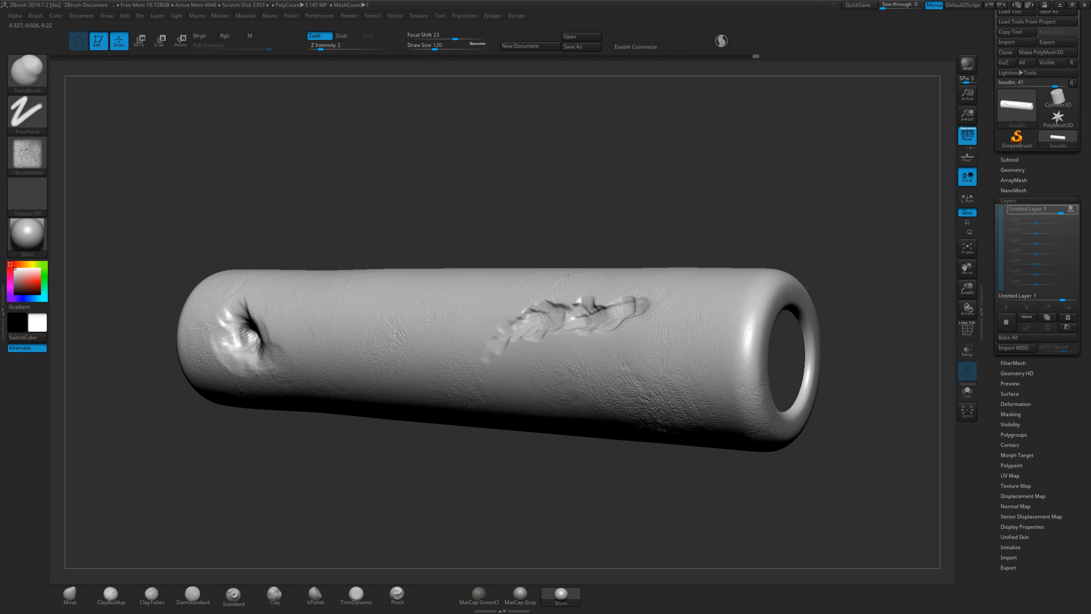
Turn the sleeve to expose its underside and cover the area below the crack and hollow with the grain texture.
drag(287, 490, 216, 426)
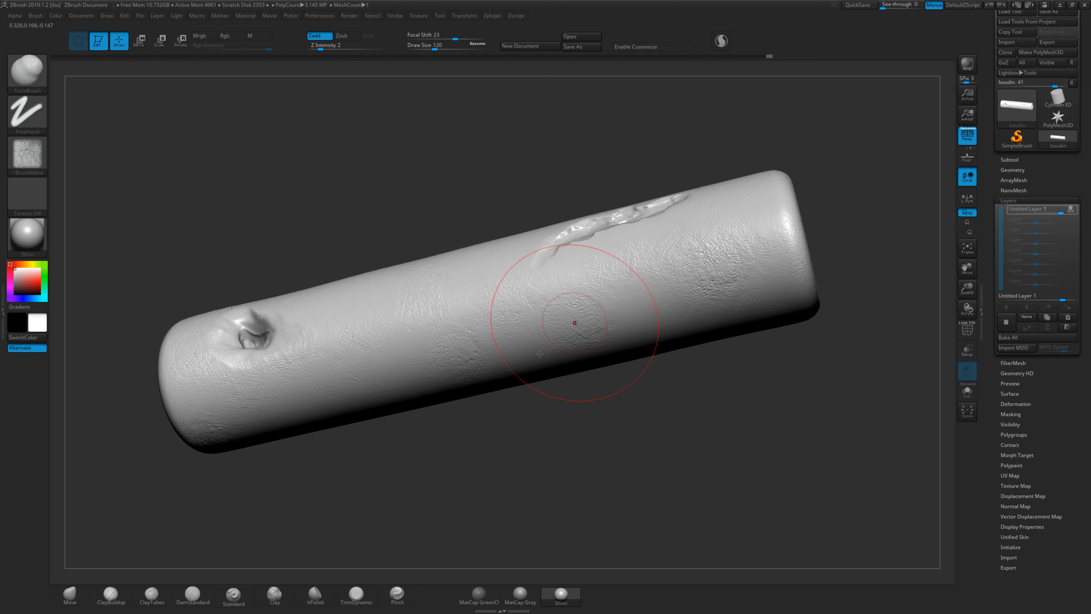
drag(631, 320, 572, 334)
drag(410, 351, 502, 299)
drag(704, 232, 616, 359)
drag(577, 401, 453, 415)
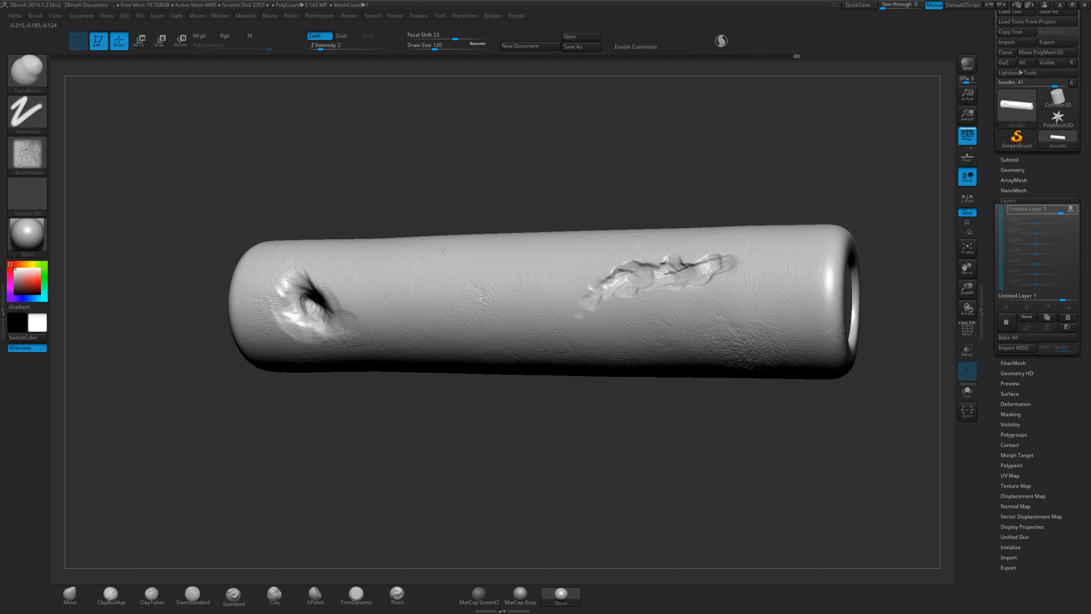
Brush the grain texture over the sleeve's upper side between the hollow and the crack, and check the open end.
mouse_move(443, 249)
mouse_down()
mouse_move(474, 242)
mouse_move(412, 276)
mouse_up()
drag(334, 244, 369, 271)
drag(463, 473, 443, 386)
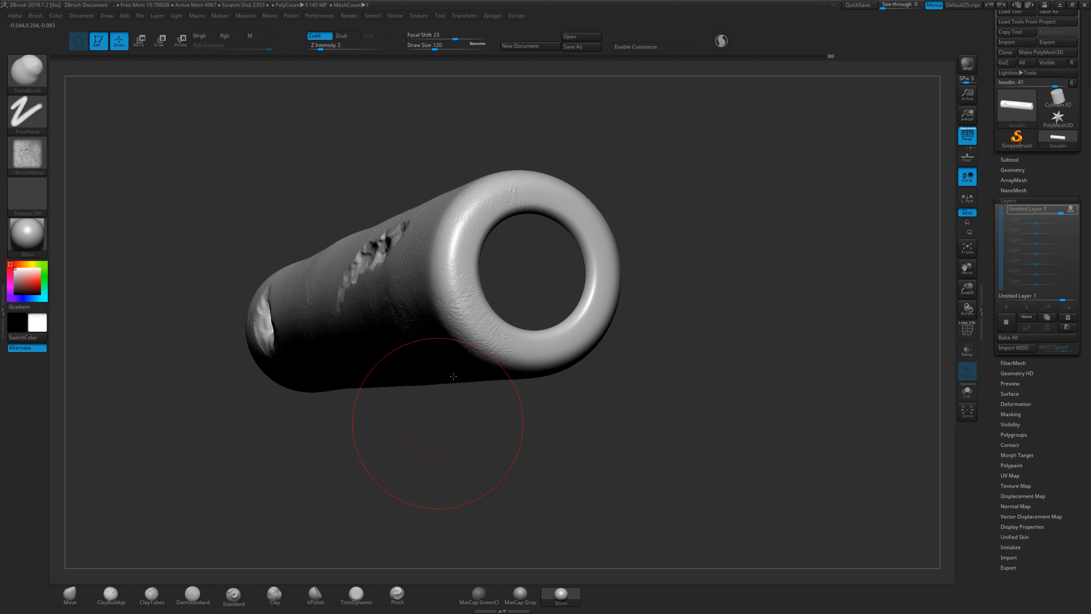
drag(350, 449, 485, 493)
Add a second sculpt layer to the sleeve and import Alpha2.psd as the brush alpha.
click(1005, 320)
click(35, 156)
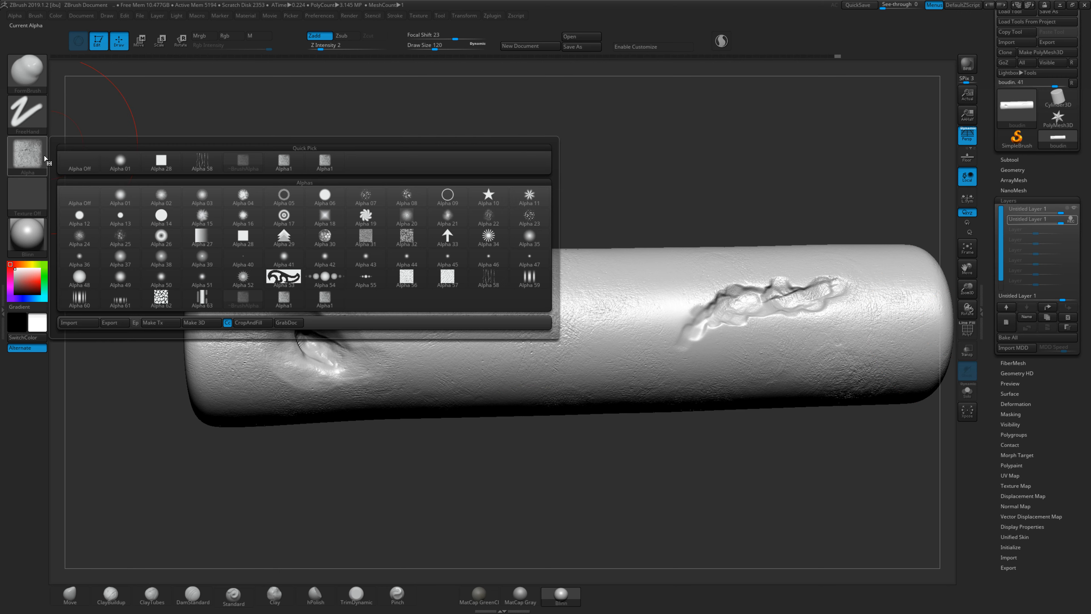
click(78, 322)
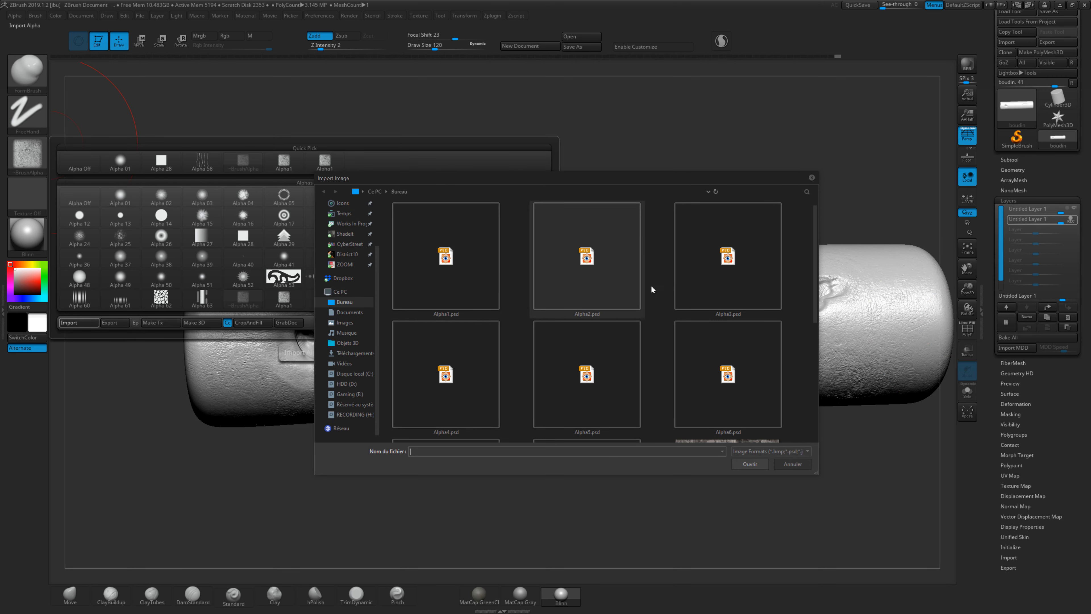
double_click(625, 275)
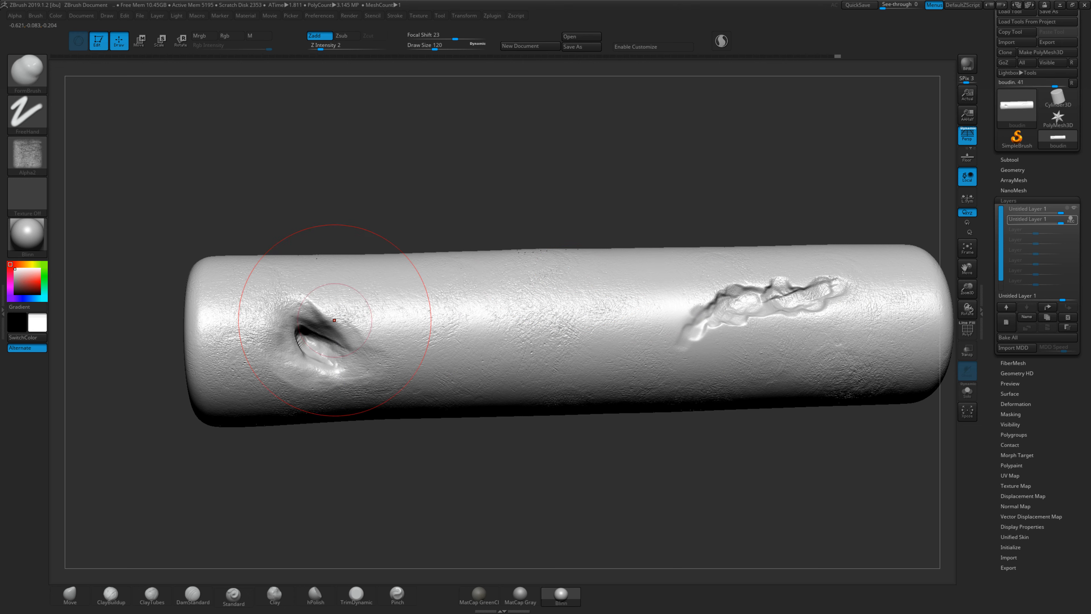
Try Alpha2 strokes beside the hollow, undo the unwanted ones and texture that area at draw size 158.
key(ctrl)
key(ctrl+z)
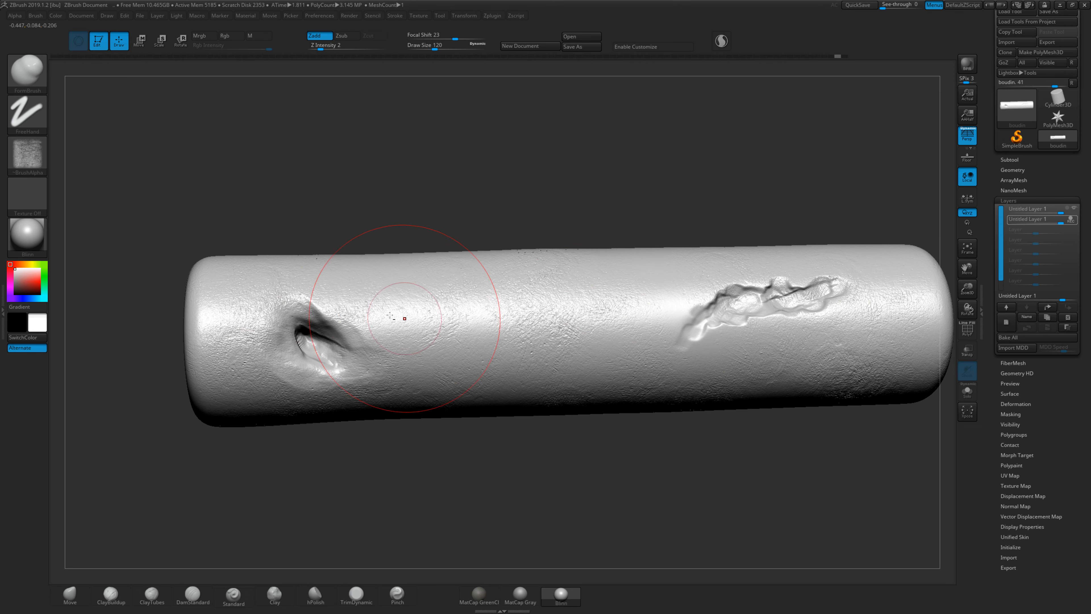
drag(405, 317, 392, 316)
key(ctrl+z)
mouse_move(436, 284)
mouse_down()
mouse_move(447, 292)
mouse_move(414, 283)
mouse_up()
key(ctrl+z)
key(ctrl+z)
key(ctrl+z)
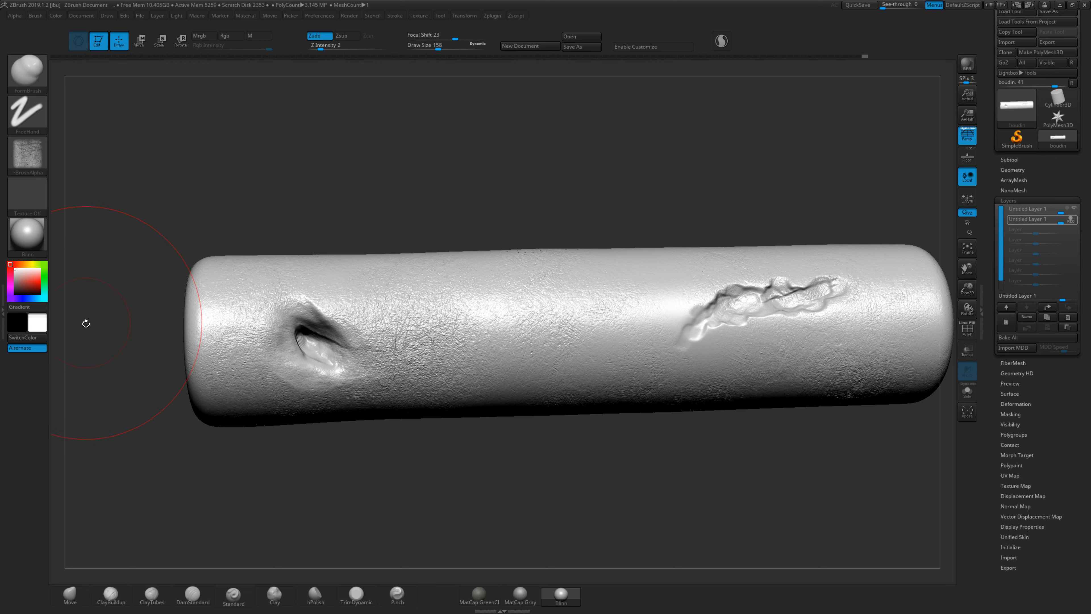
Import Alpha6.psd as the brush alpha.
click(27, 157)
click(38, 162)
click(28, 151)
click(81, 323)
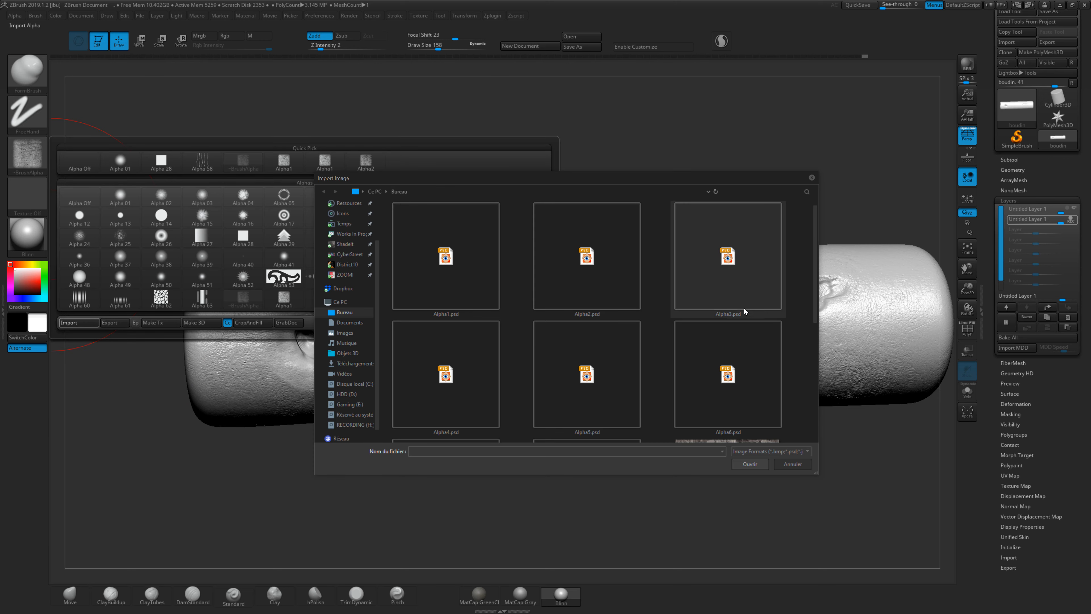
double_click(751, 356)
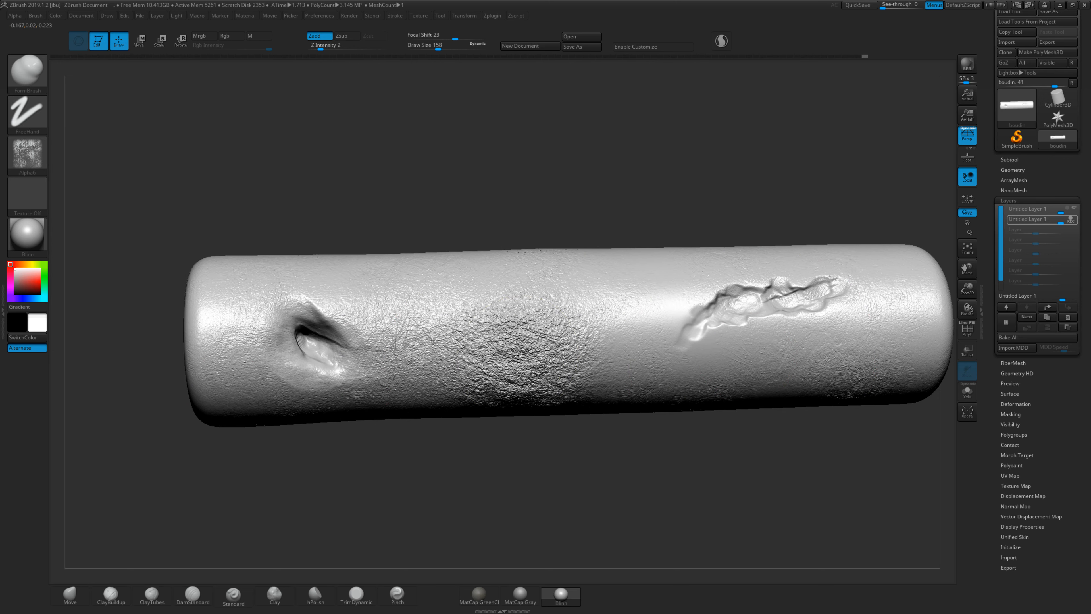
Roughen the surface in and around the hollow and the crack with Alpha6 at draw size 51.
key(s)
drag(509, 344, 503, 343)
mouse_move(317, 334)
mouse_down()
mouse_move(298, 317)
mouse_move(314, 324)
mouse_move(300, 363)
mouse_move(309, 370)
mouse_move(314, 328)
mouse_move(329, 334)
mouse_move(337, 369)
mouse_up()
key(ctrl+z)
drag(387, 497, 349, 496)
mouse_move(712, 349)
mouse_down()
mouse_move(679, 326)
mouse_move(730, 323)
mouse_move(803, 290)
mouse_move(793, 318)
mouse_move(748, 313)
mouse_up()
key(s)
Set the Z intensity to 9 and brush stronger Alpha6 roughness into the crack with a smaller brush.
click(332, 48)
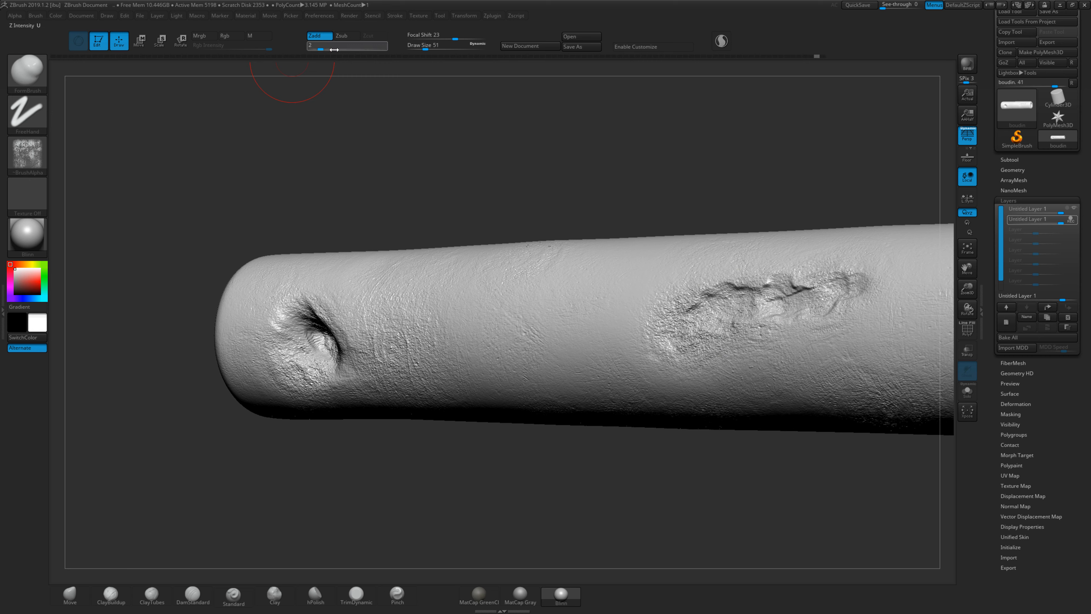
mouse_move(726, 323)
mouse_down()
mouse_move(739, 311)
mouse_move(731, 301)
mouse_move(787, 286)
mouse_move(810, 300)
mouse_move(844, 283)
mouse_move(824, 314)
mouse_up()
key(bracketleft)
key(bracketleft)
drag(797, 329, 769, 332)
Enlarge the brush and build up the Alpha6 roughness in the hollow, undoing the unwanted strokes.
key(bracketright)
key(bracketright)
key(bracketright)
key(bracketright)
key(bracketright)
mouse_move(311, 347)
mouse_down()
mouse_move(294, 339)
mouse_move(315, 345)
mouse_up()
key(ctrl+z)
key(s)
key(ctrl+z)
drag(368, 473, 443, 469)
drag(333, 332, 335, 323)
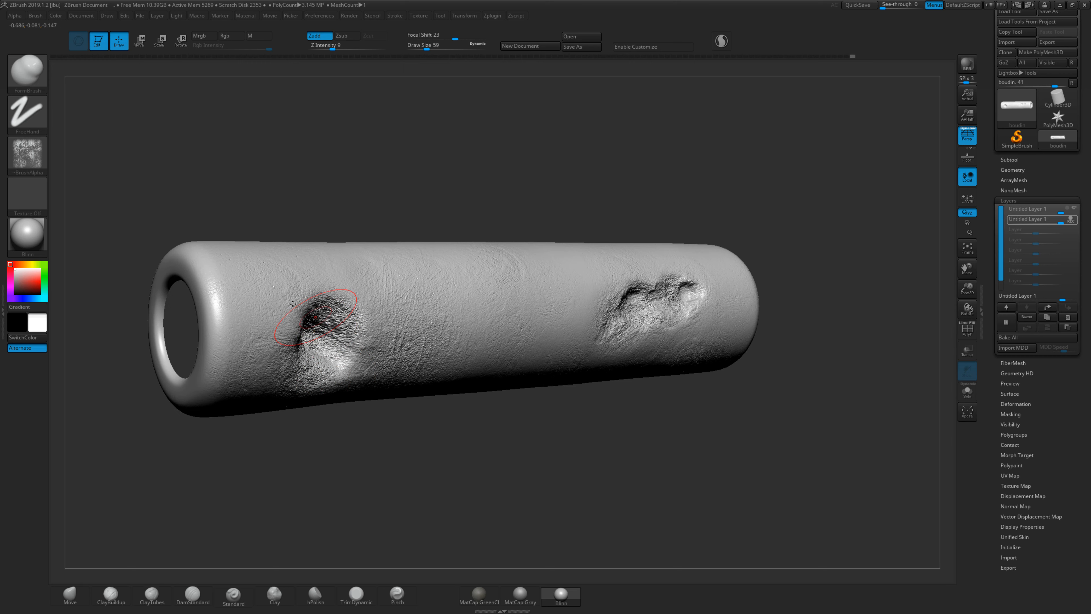
Import Alpha8.psd as the brush alpha.
click(27, 155)
click(84, 324)
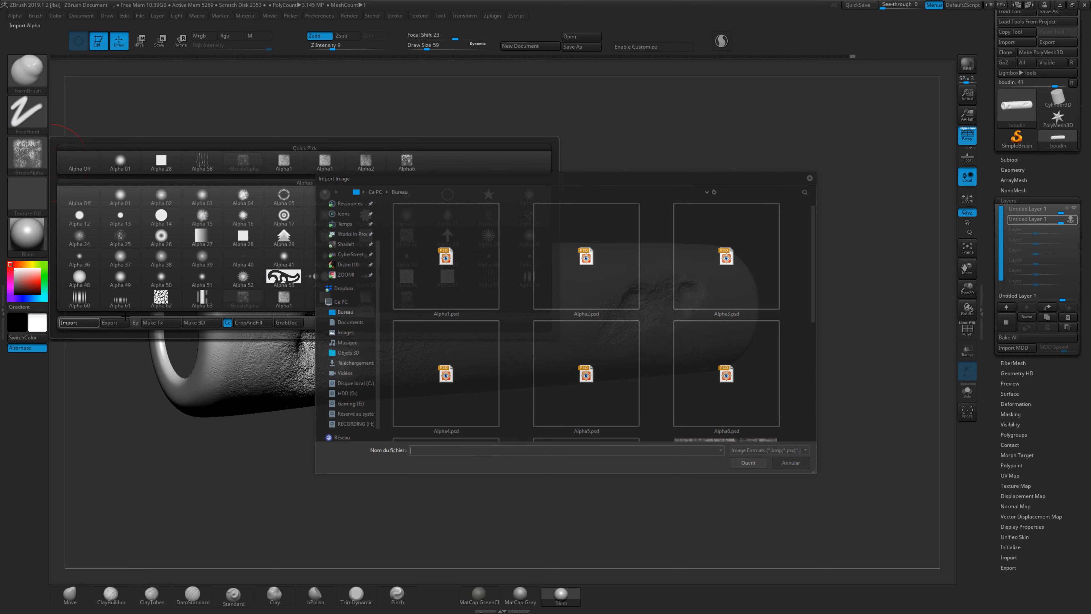
drag(820, 288, 826, 344)
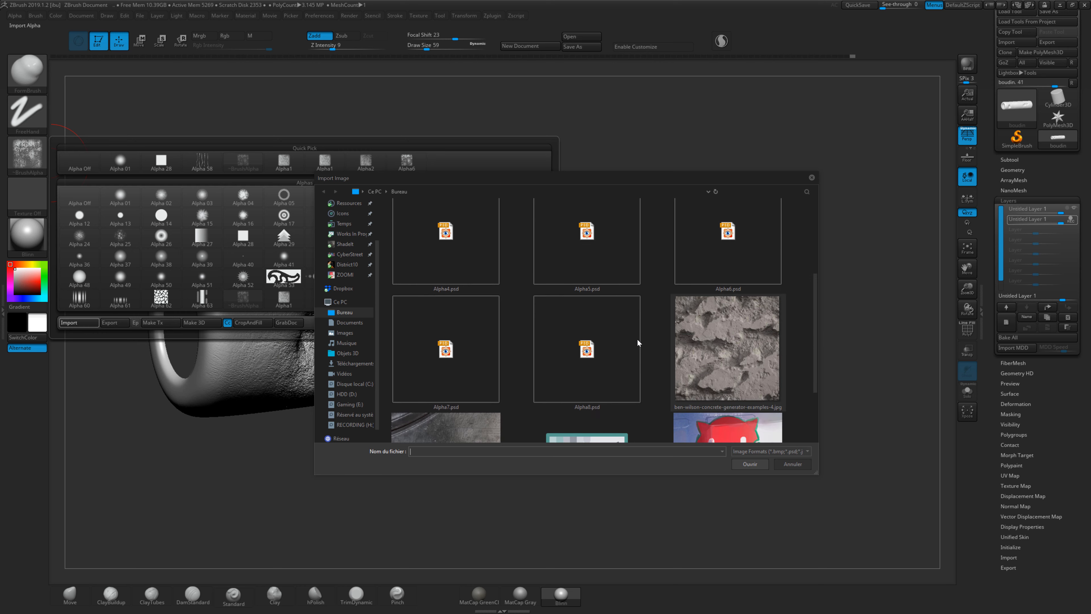
double_click(601, 346)
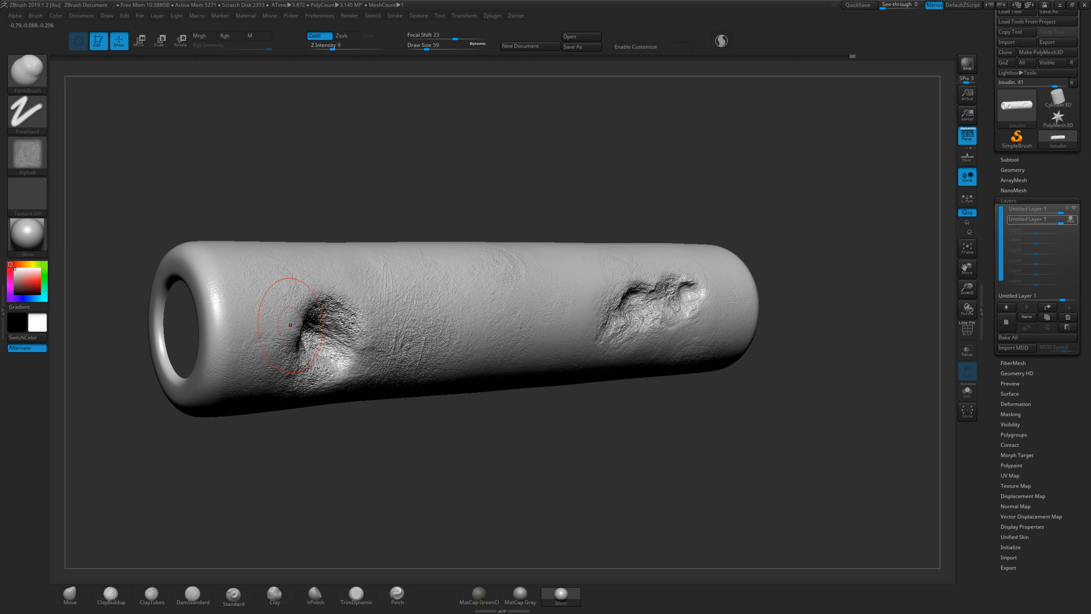
Undo the small Alpha8 strokes and cover the whole sleeve with the texture using a much larger brush.
mouse_move(259, 326)
mouse_down()
mouse_move(236, 315)
mouse_move(263, 289)
mouse_move(207, 297)
mouse_move(215, 301)
mouse_up()
key(ctrl+z)
key(s)
key(ctrl+z)
mouse_move(361, 304)
mouse_down()
mouse_move(376, 293)
mouse_move(561, 282)
mouse_up()
key(ctrl+z)
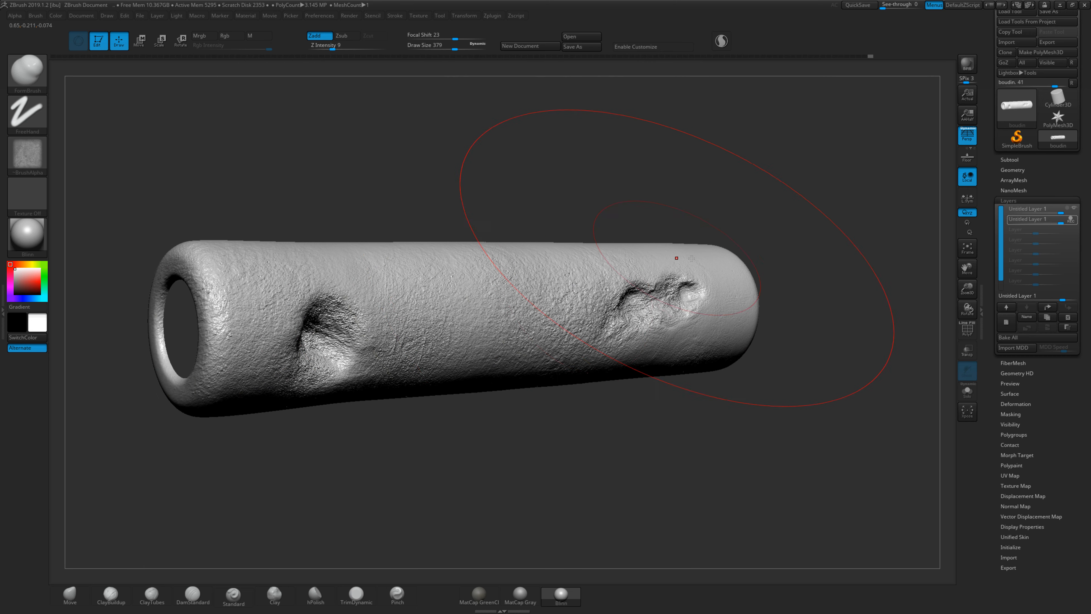
drag(738, 402, 675, 461)
drag(762, 386, 953, 194)
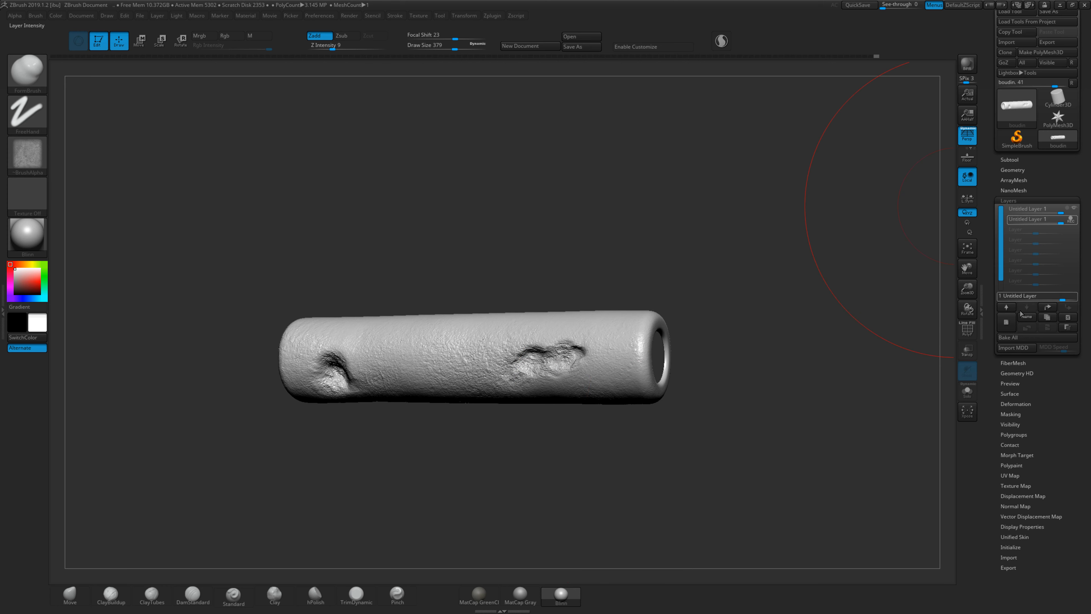
Bake all sculpt layers into the sleeve mesh and open its geometry settings.
click(1022, 337)
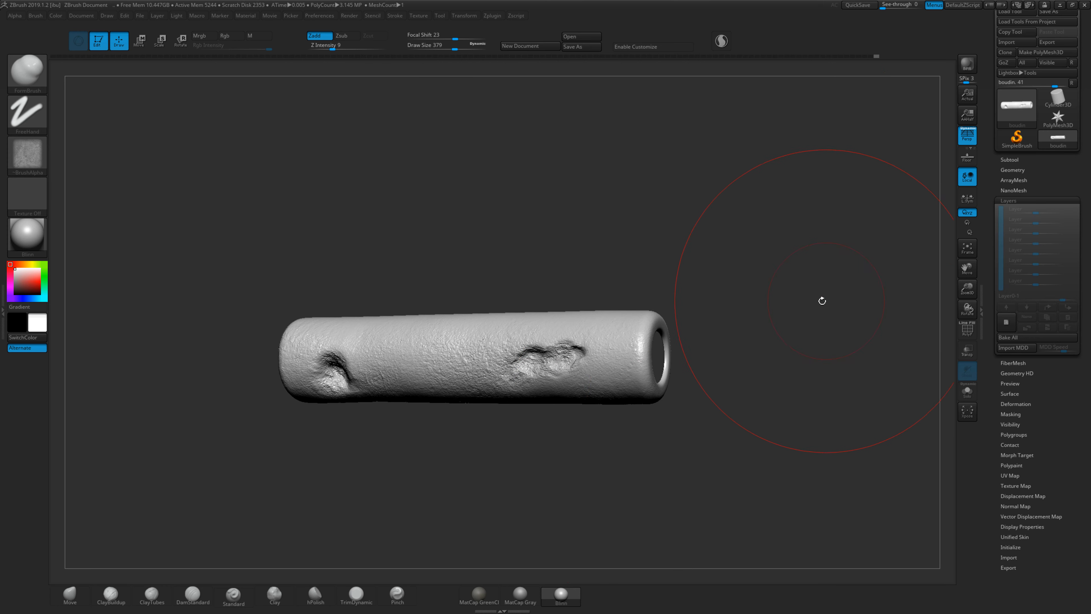
alt+drag(821, 301, 800, 344)
click(1041, 201)
drag(818, 300, 741, 339)
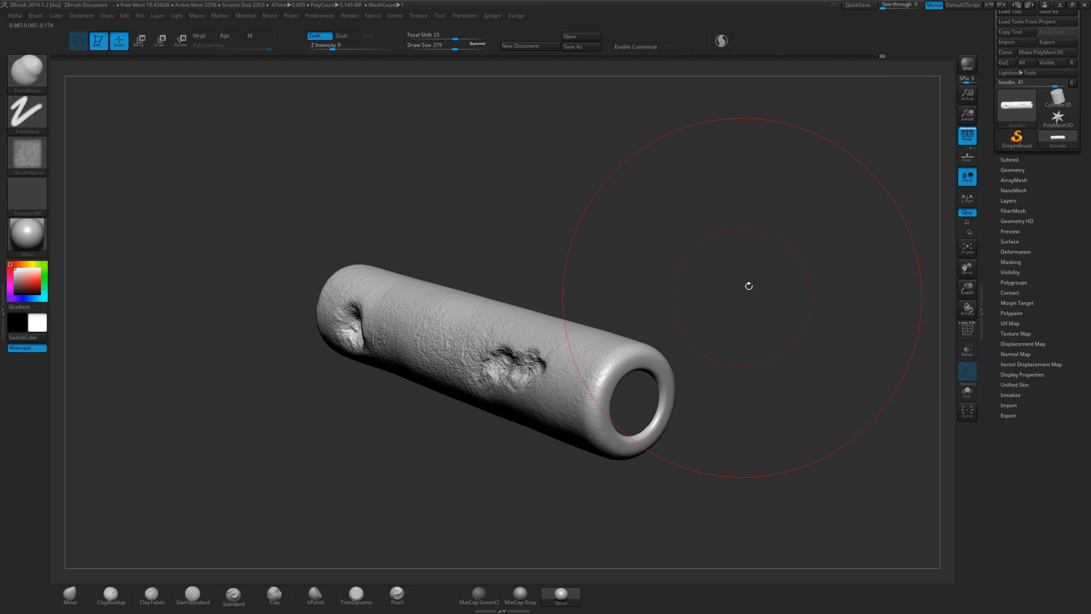
click(1013, 170)
drag(796, 271, 753, 247)
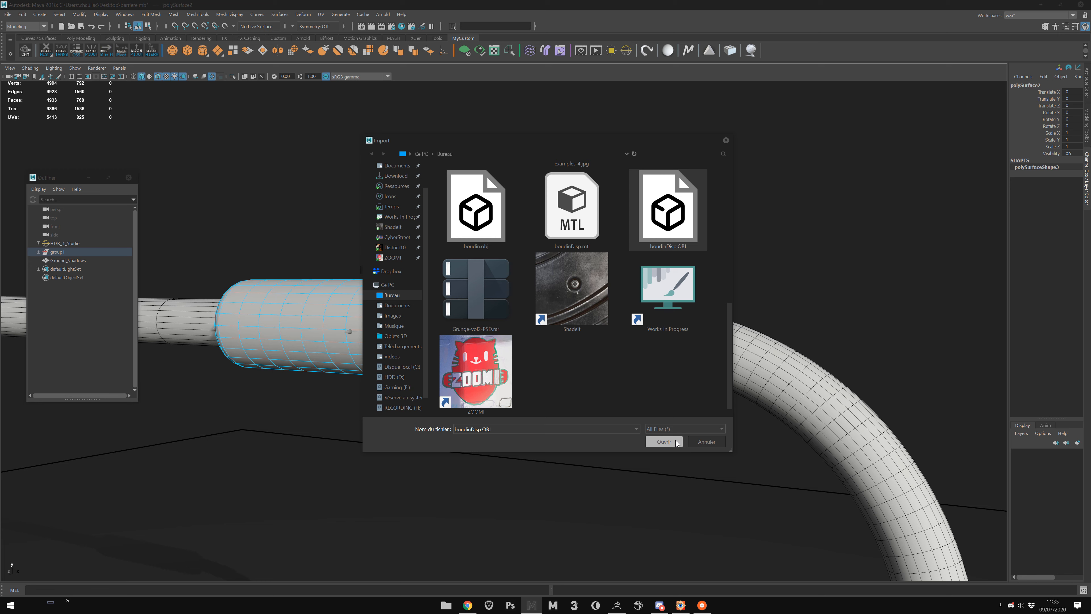
Switch to Maya, import boudinDisp.OBJ into the barrier scene and identify the imported mesh among the scene objects.
click(664, 442)
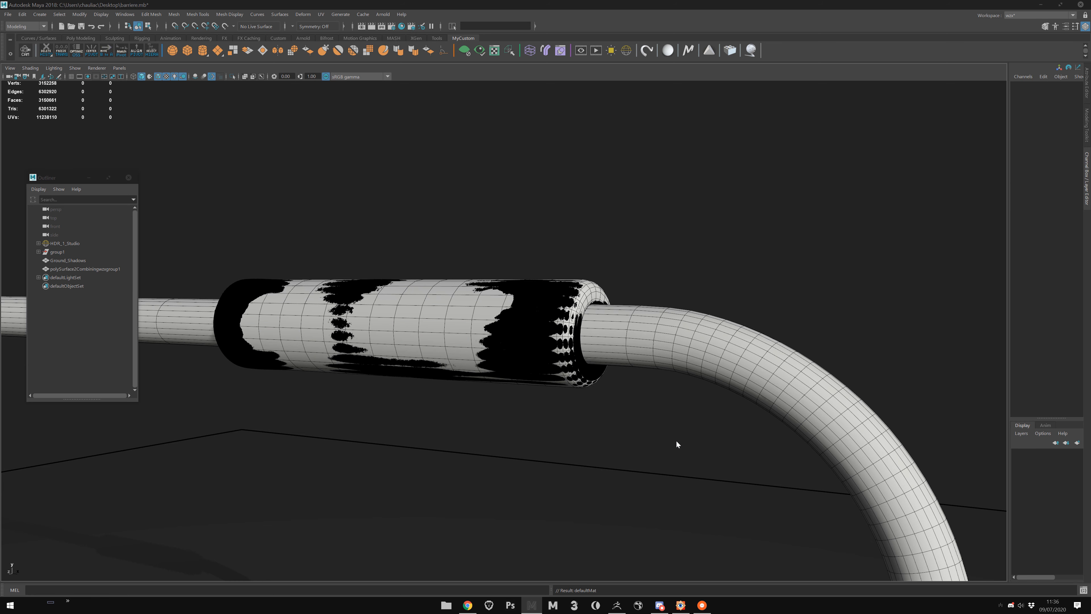
click(103, 261)
click(94, 268)
click(84, 258)
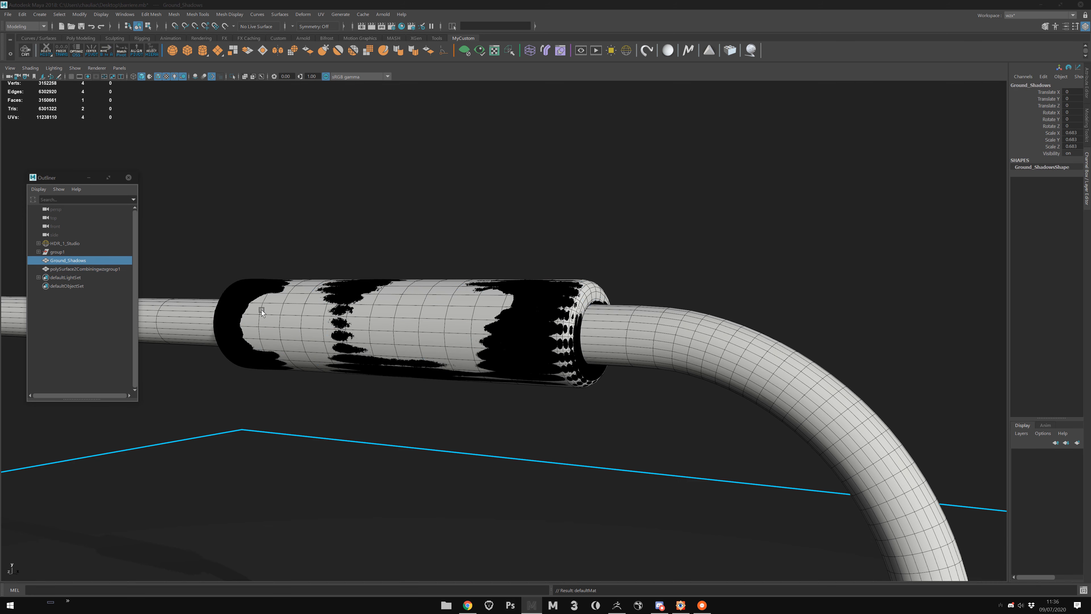
Hide the original low-poly sleeve polySurface2 and turn off the wireframe overlay on shaded objects.
click(282, 320)
key(h)
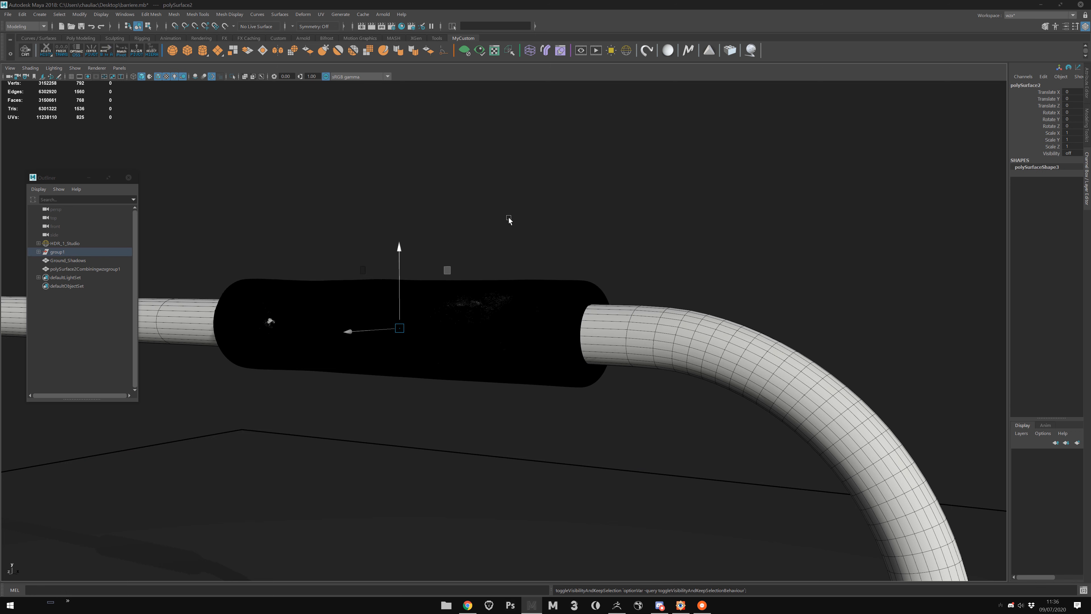
click(158, 77)
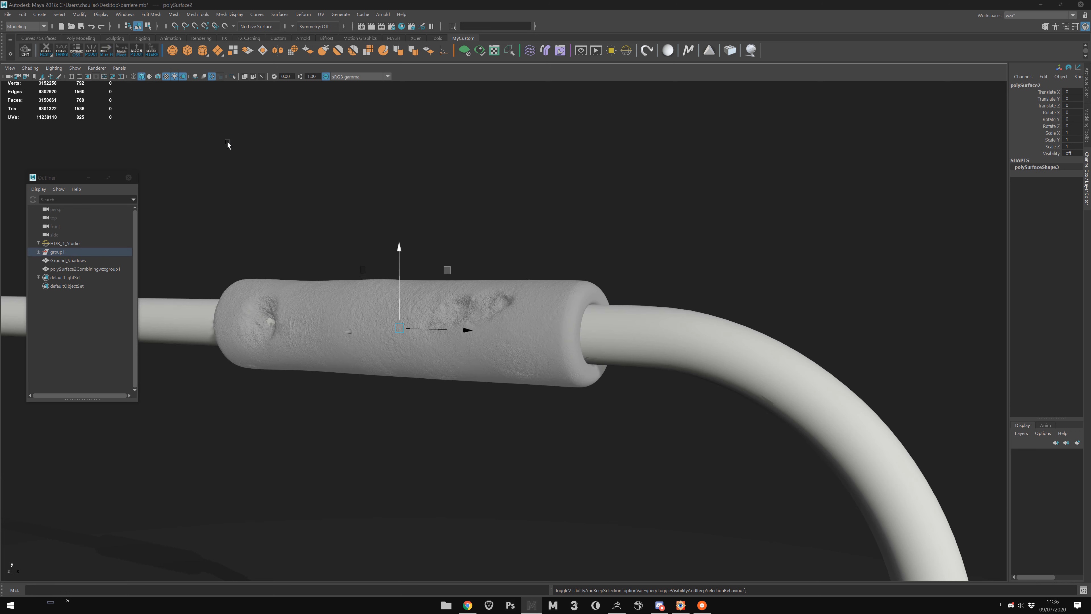
click(229, 141)
Examine the sculpted sleeve's fit and proportions on the barrier's top rail from several angles.
scroll(407, 258, down, 5)
alt+drag(408, 258, 320, 287)
alt+right_drag(319, 287, 409, 406)
alt+drag(409, 406, 412, 277)
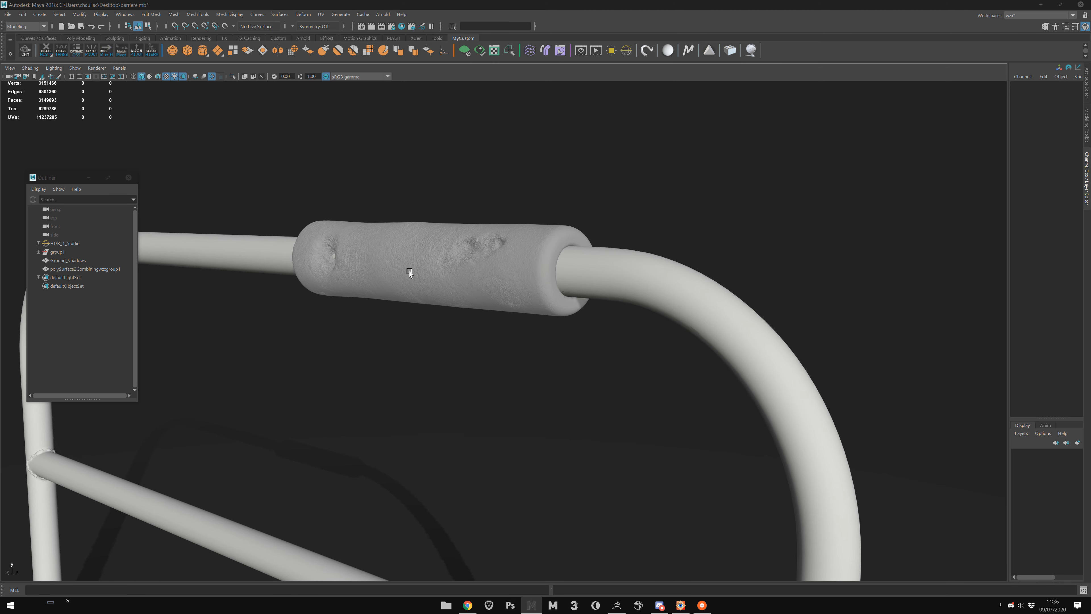
alt+right_drag(409, 271, 297, 211)
alt+drag(416, 280, 564, 254)
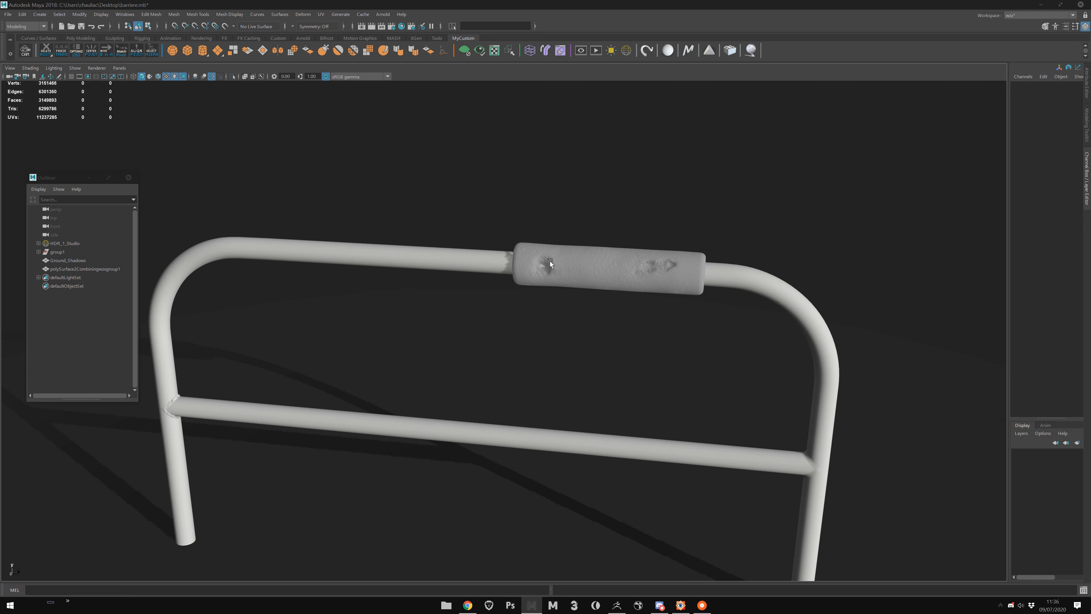
alt+right_drag(611, 274, 512, 250)
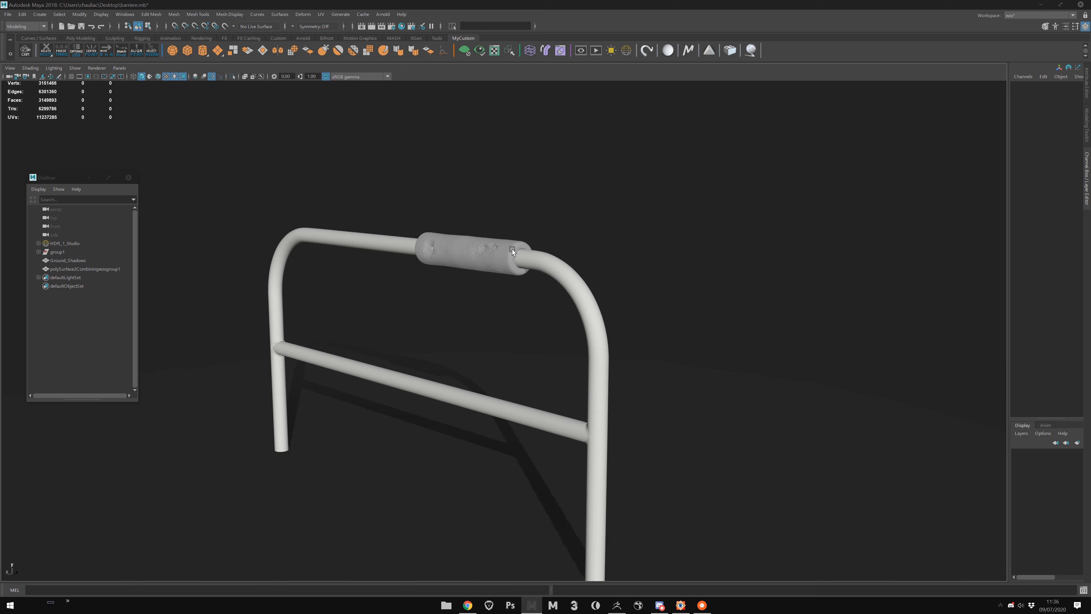
alt+drag(509, 280, 478, 285)
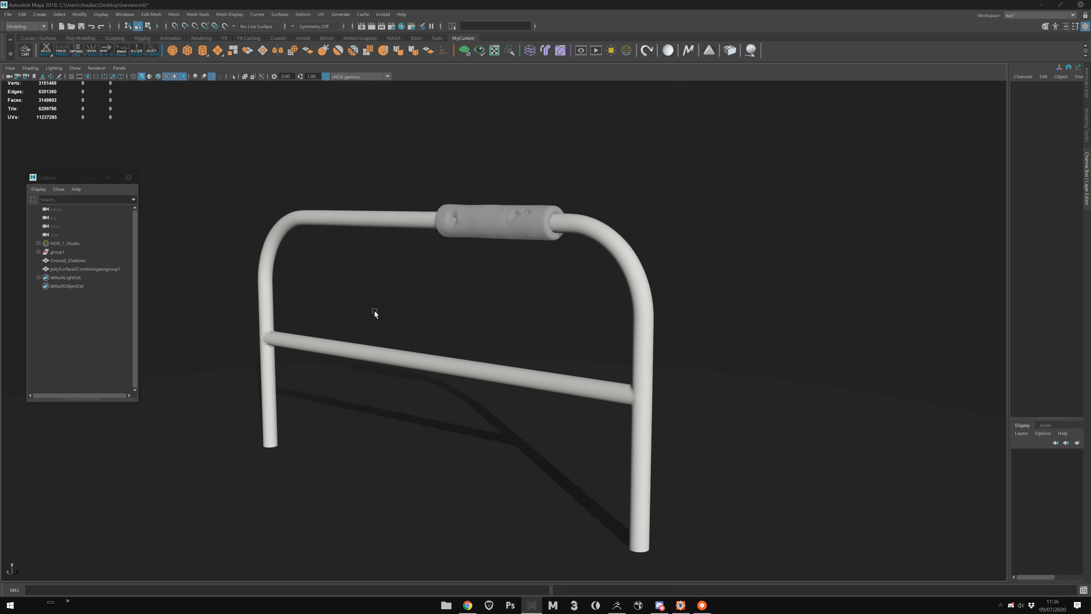
click(276, 336)
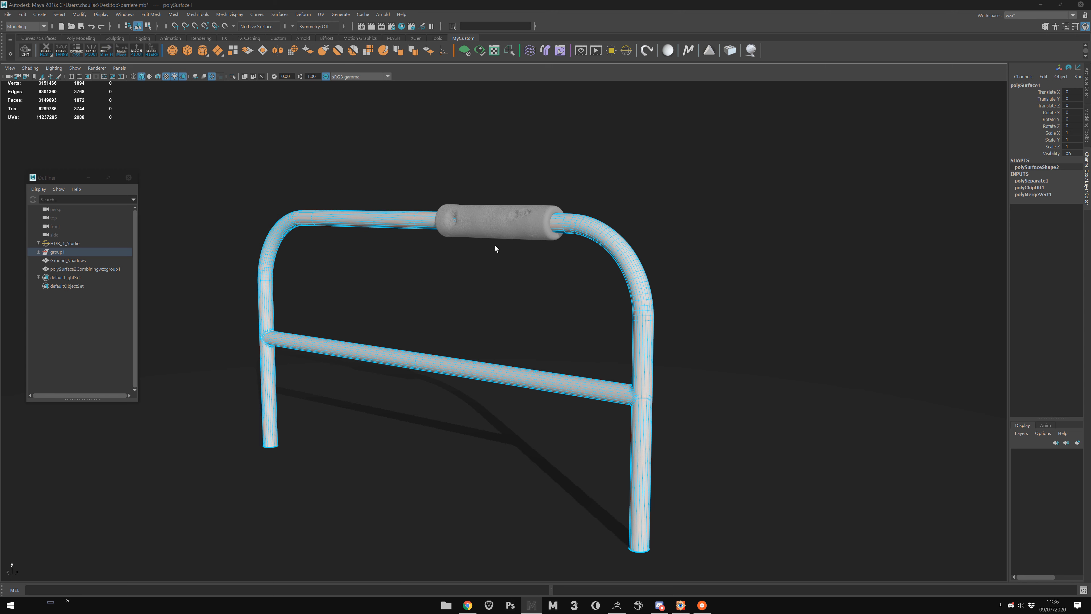
click(491, 236)
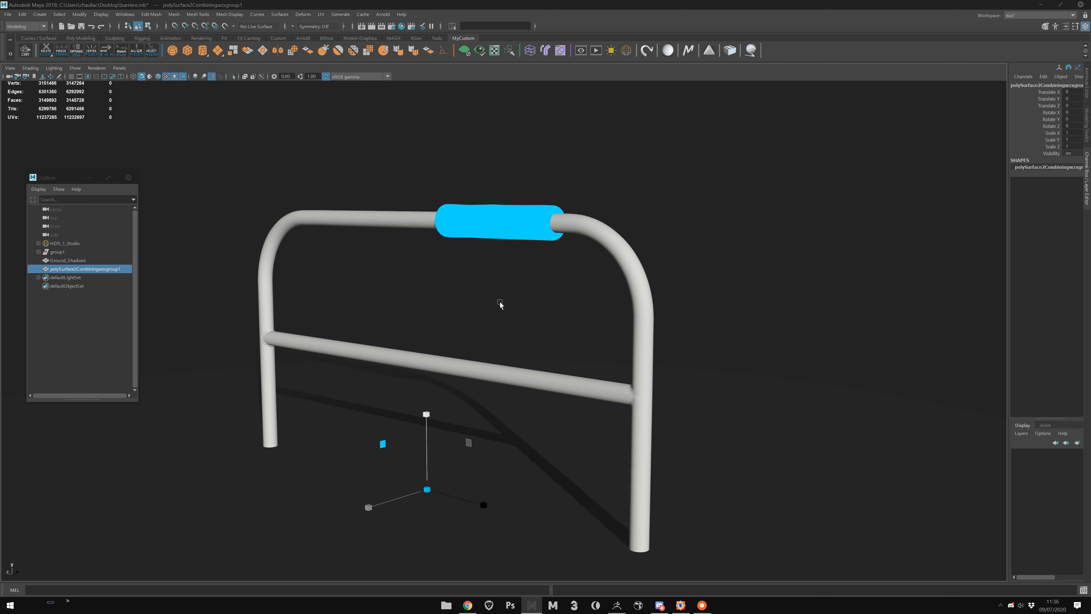
click(536, 269)
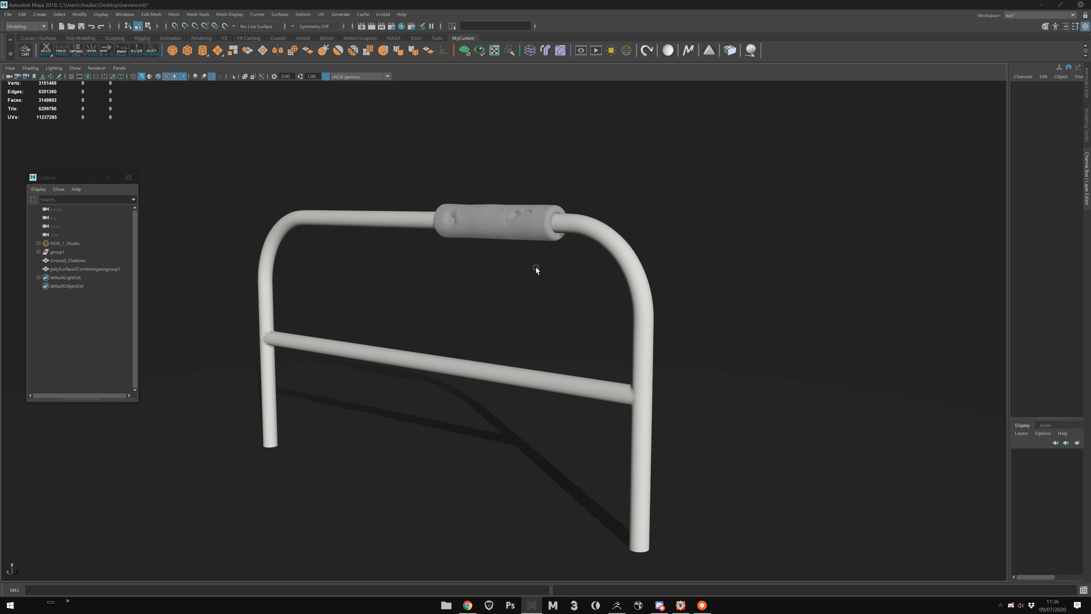
alt+drag(602, 188, 577, 229)
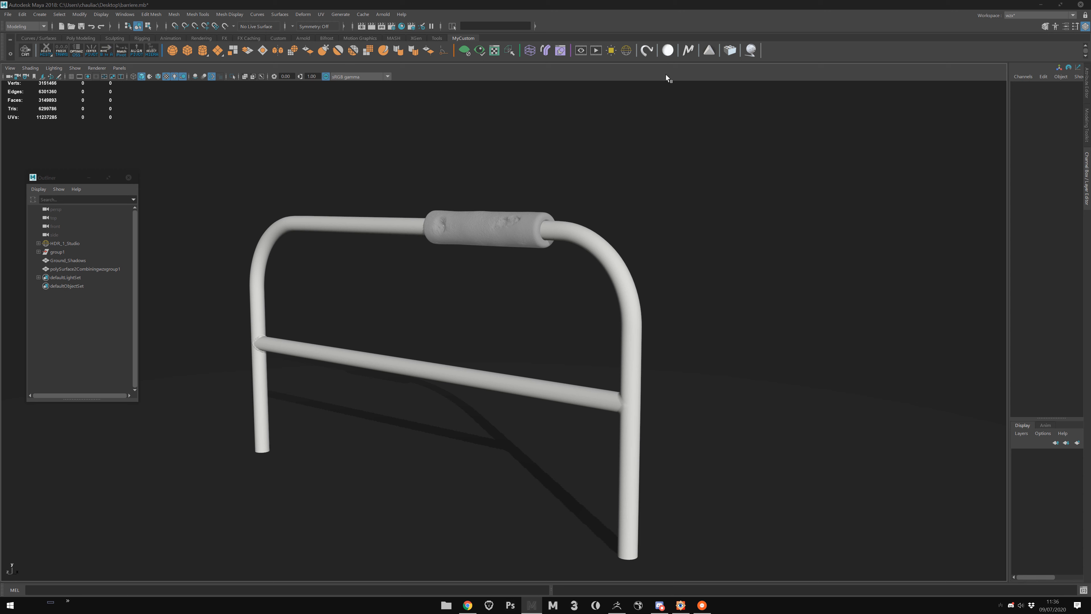
Assign the Chrome_Rough metal material to the barrier's tubular frame.
click(329, 224)
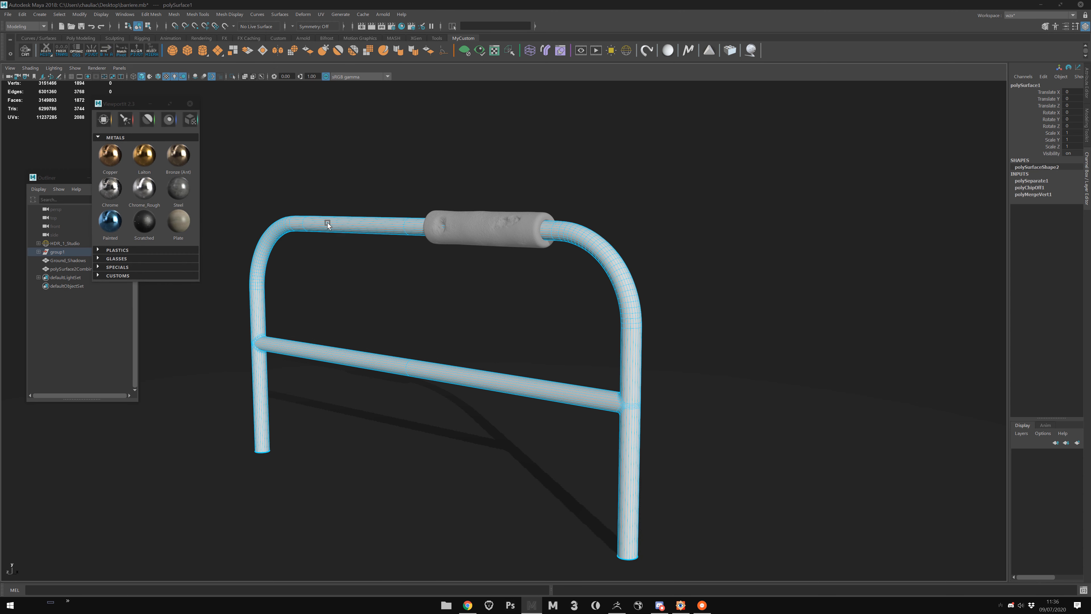
click(143, 192)
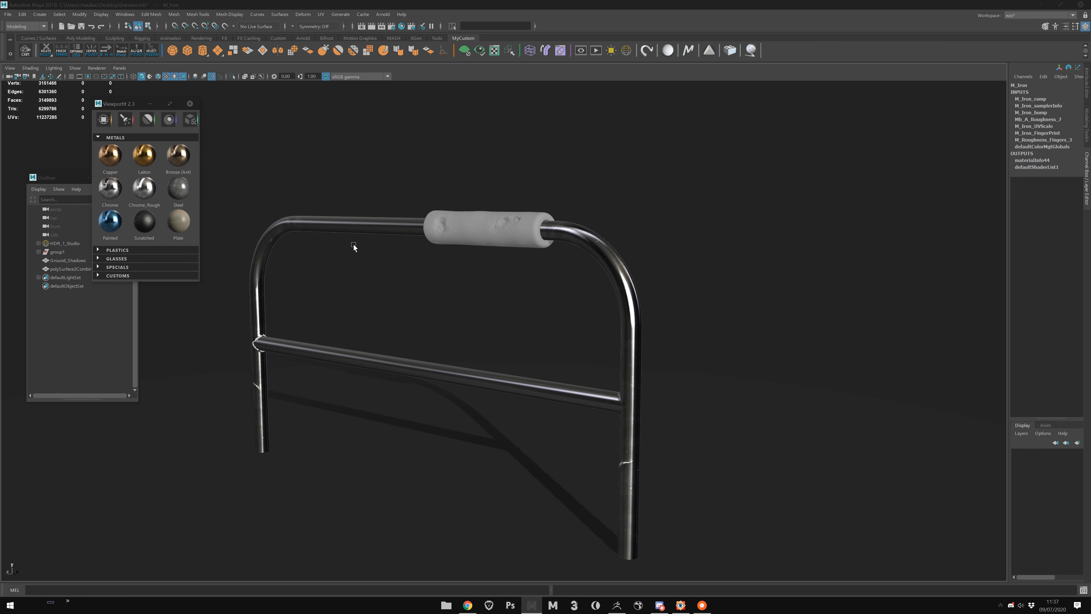
alt+drag(354, 247, 364, 246)
Show the attributes of the frame's M_Iron material and widen the attribute area.
click(342, 221)
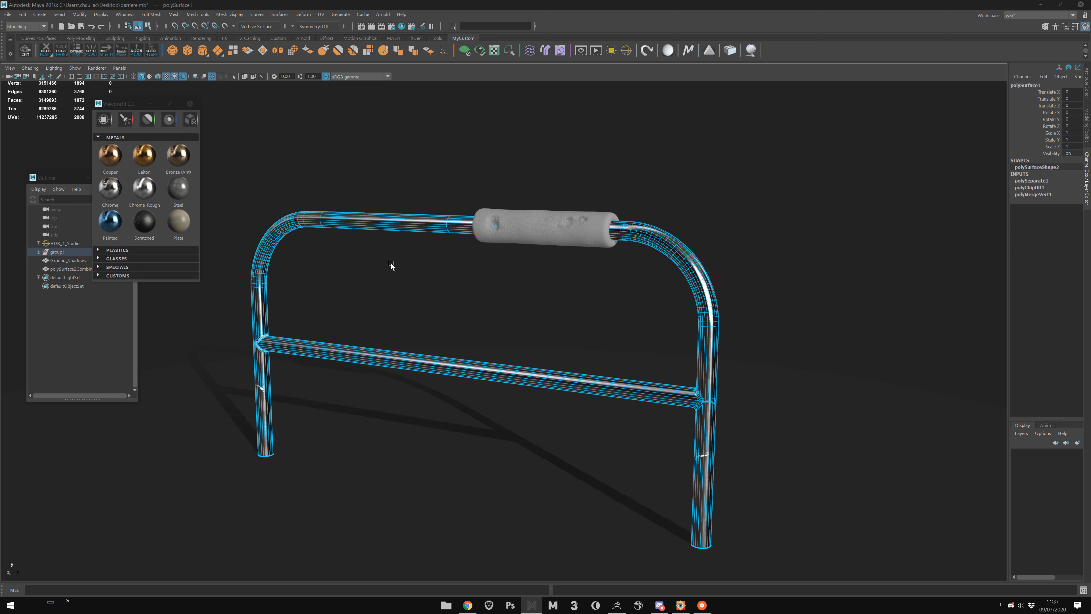
click(1088, 83)
click(1058, 82)
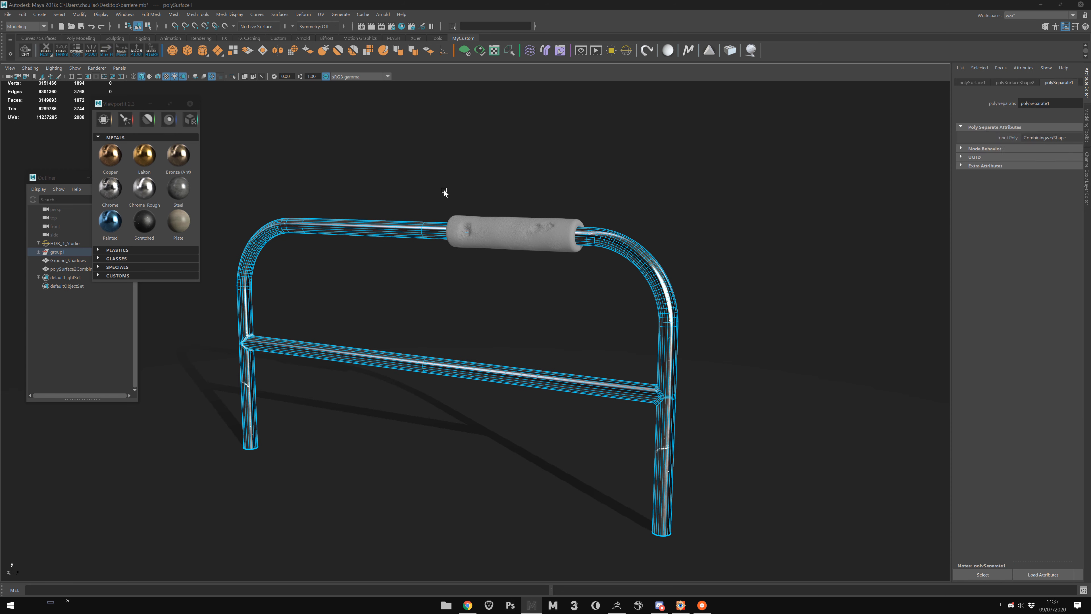
alt+middle_drag(393, 160, 397, 157)
key(ctrl+z)
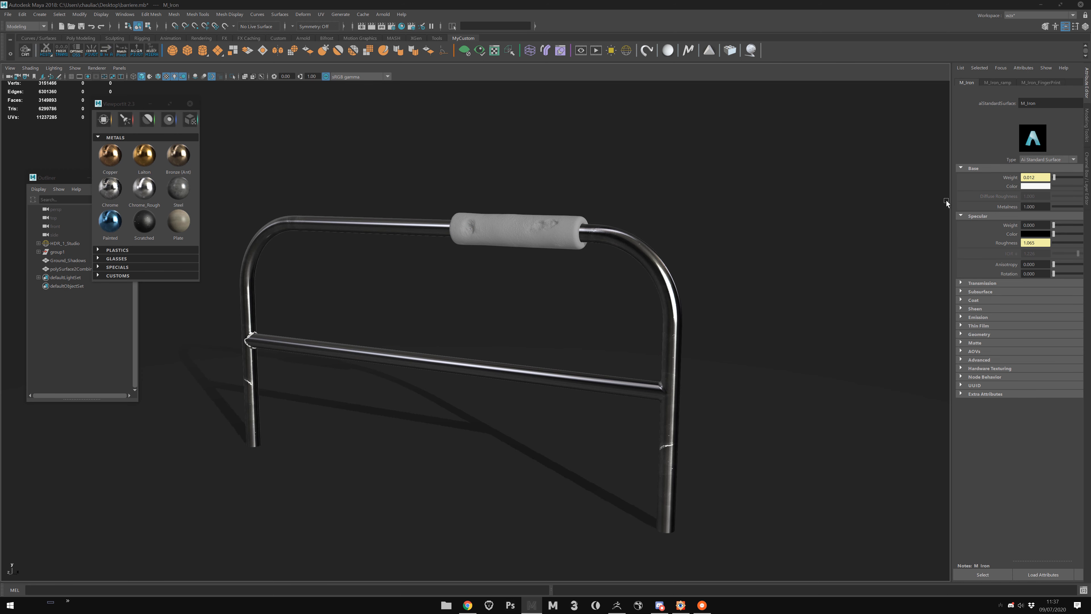
drag(950, 199, 867, 210)
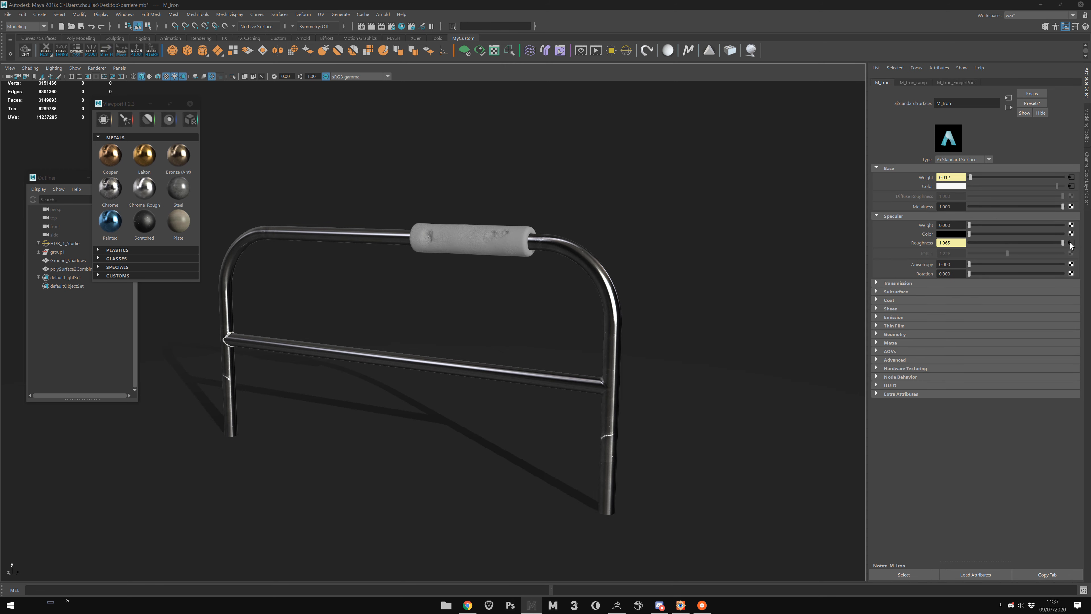
Open the M_Iron_FingerPrint colour correction feeding the frame's roughness, undo the trial adjustment, and enter a gamma value of 1.8.
click(1072, 243)
mouse_move(1008, 220)
mouse_down()
mouse_move(1051, 221)
mouse_move(968, 228)
mouse_move(1075, 226)
mouse_move(1033, 211)
mouse_move(1043, 211)
mouse_up()
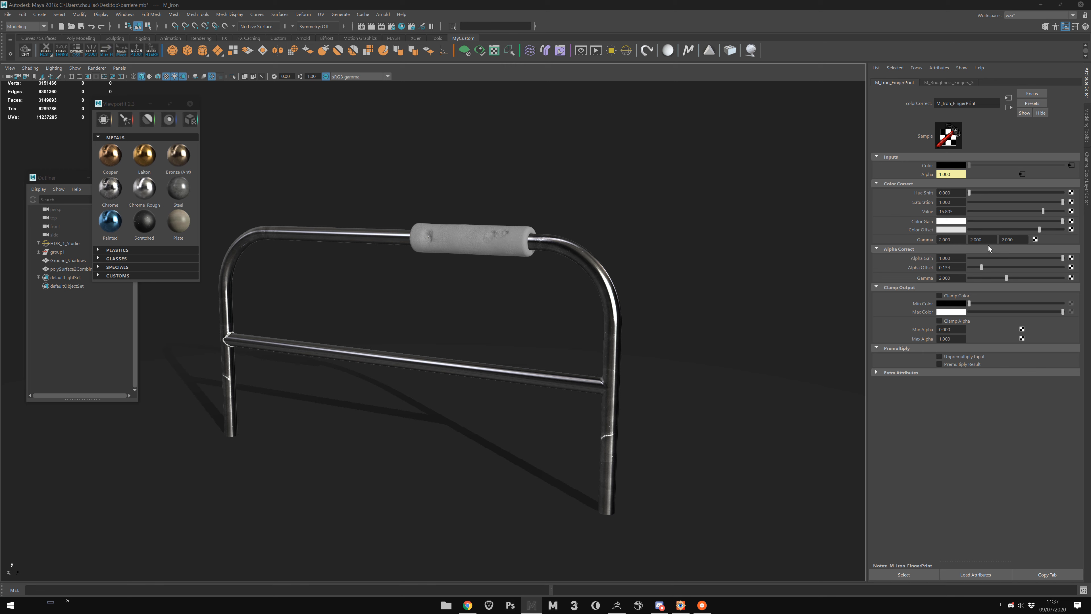
key(ctrl+z)
key(ctrl+z)
click(1019, 237)
text(1.8)
key(Return)
Assign the soft green plastic material Plastic_Soft_1 to the sculpted sleeve on the top rail.
alt+drag(476, 300, 490, 248)
click(484, 249)
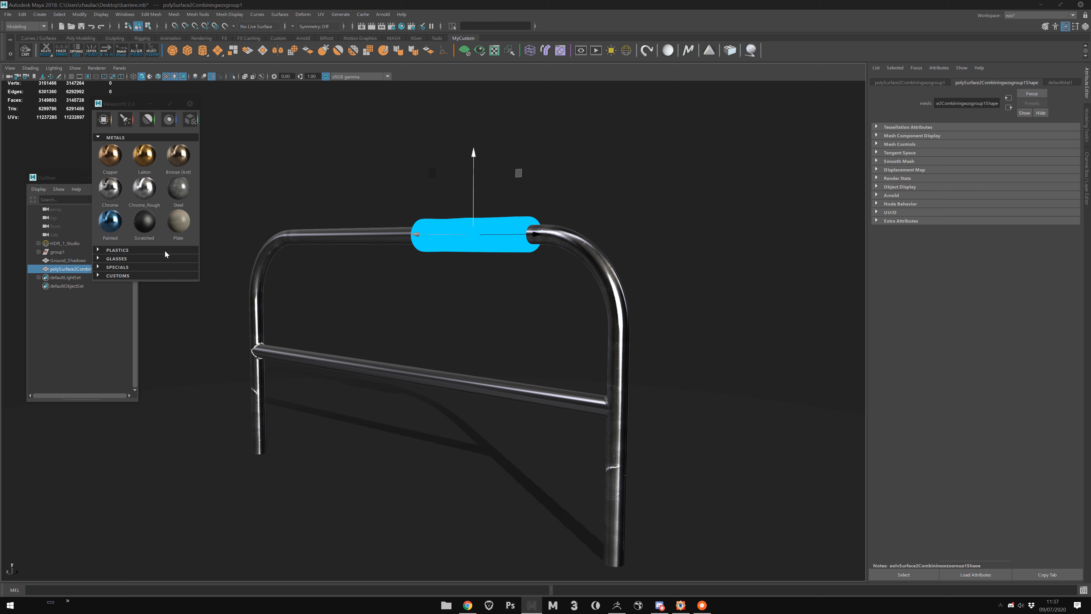
click(154, 249)
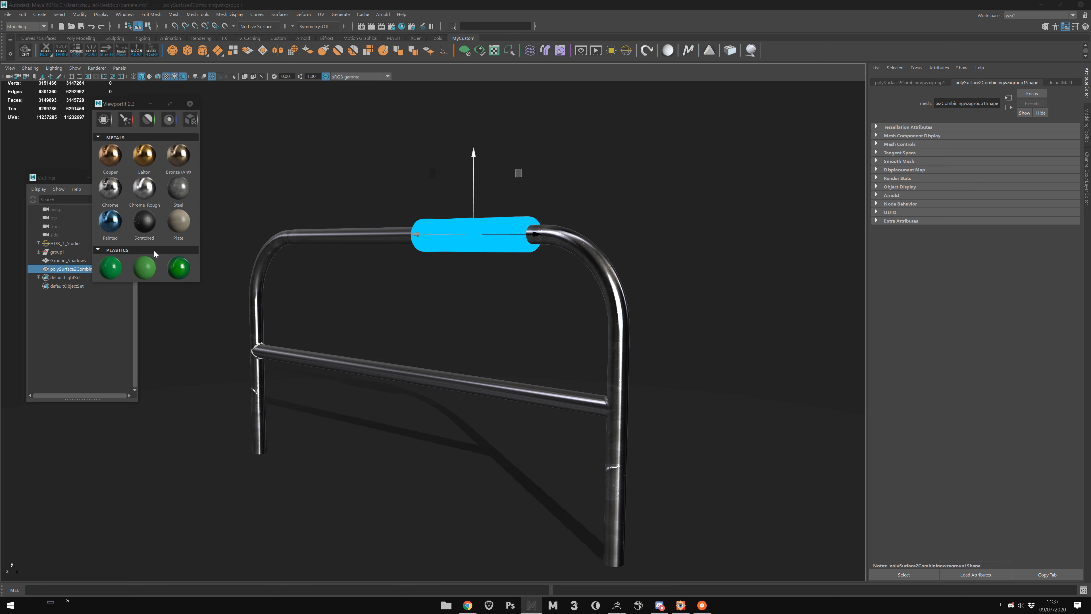
click(147, 271)
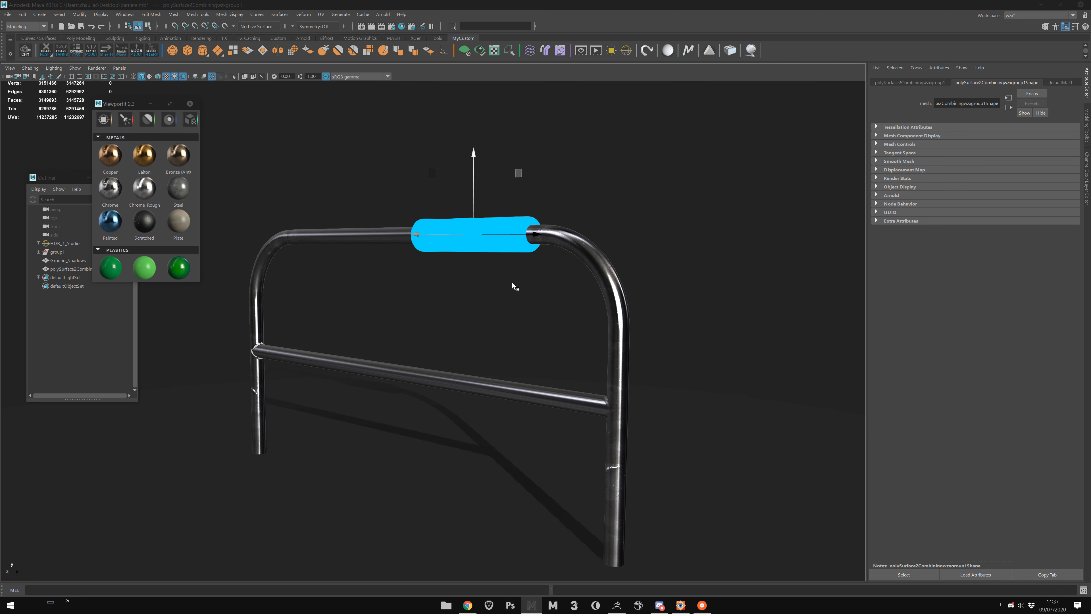
alt+drag(514, 278, 522, 281)
scroll(521, 264, up, 3)
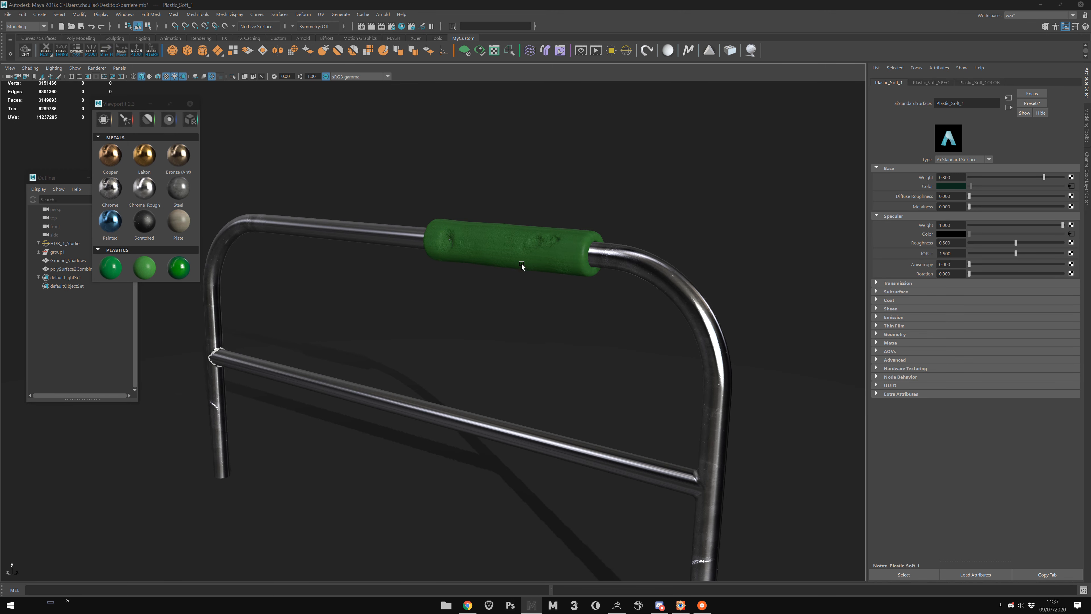
Apply a planar UV projection to the sculpted sleeve mesh and return to object selection with nothing selected.
click(509, 260)
alt+drag(514, 305, 506, 305)
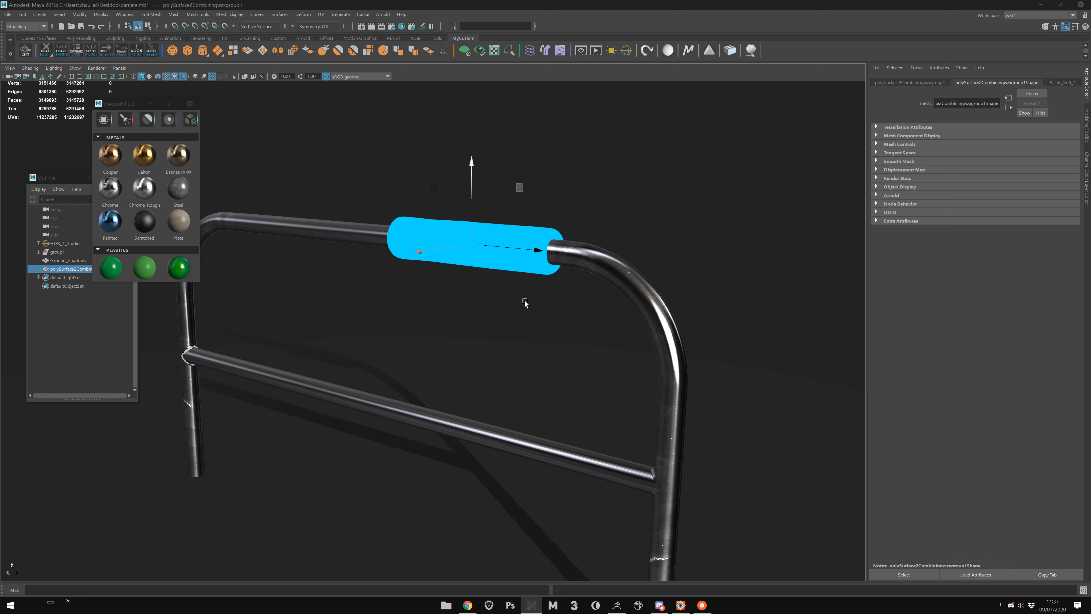
key(F8)
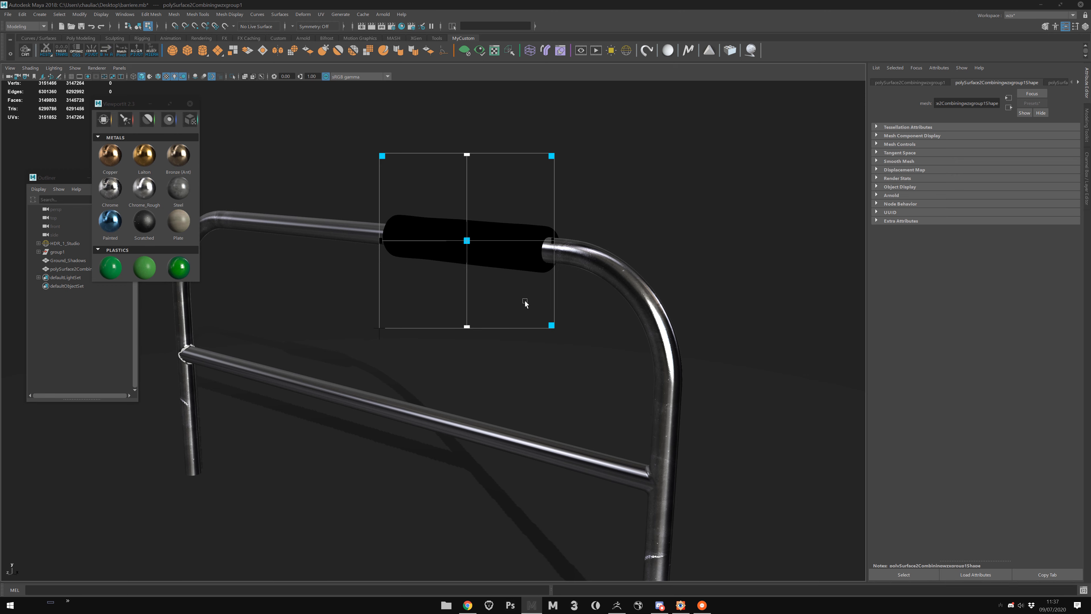
key(w)
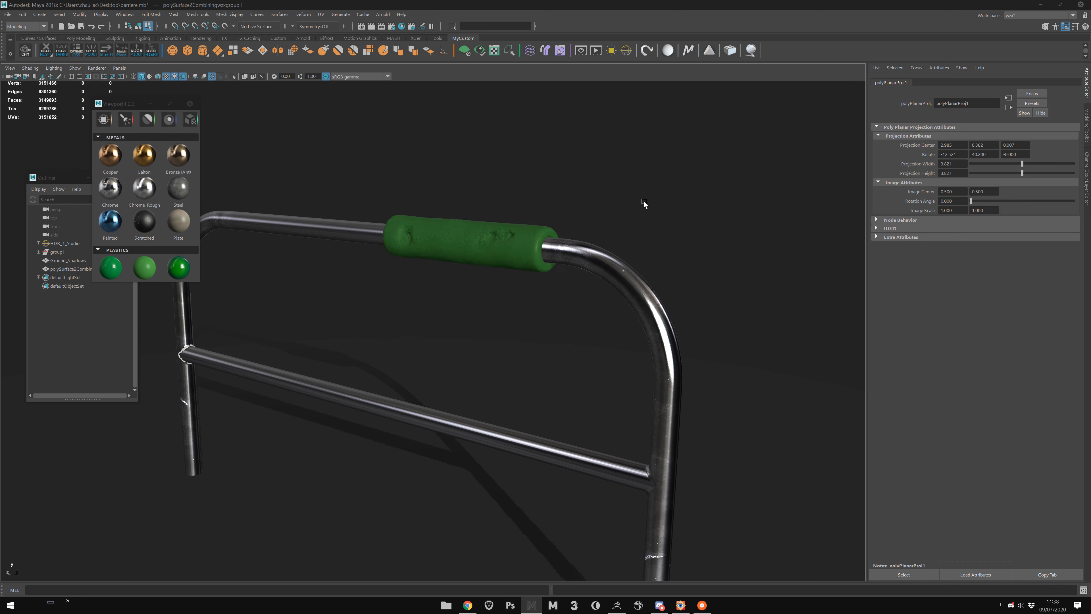
key(F8)
click(643, 200)
Examine the sleeve's dents and surface texture up close, and close the material library.
alt+drag(642, 200, 621, 200)
alt+right_drag(622, 200, 666, 266)
alt+middle_drag(561, 217, 560, 342)
alt+right_drag(560, 342, 584, 355)
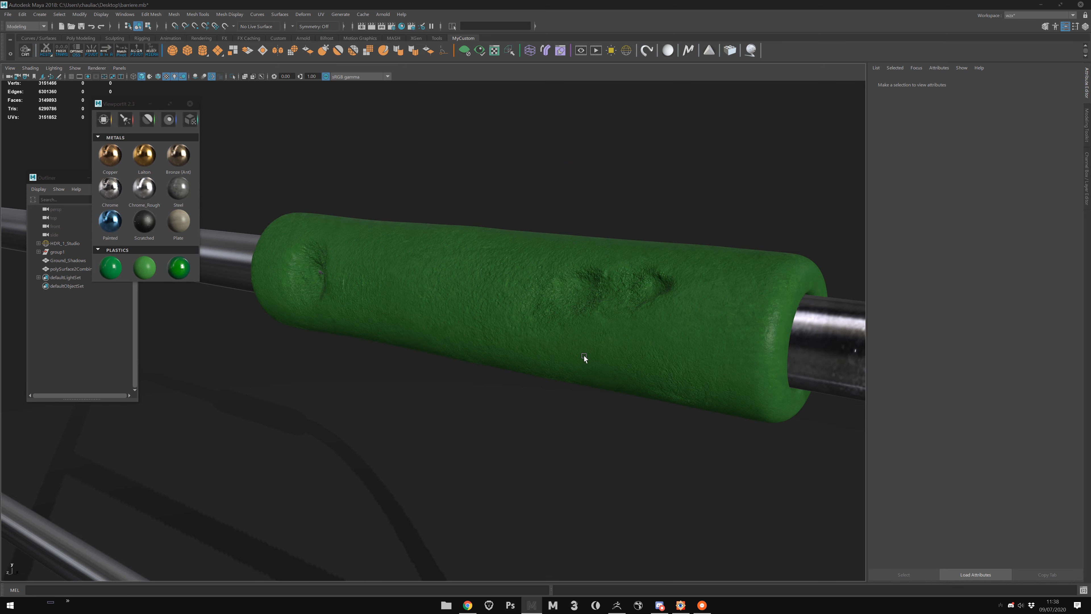
alt+drag(522, 329, 199, 98)
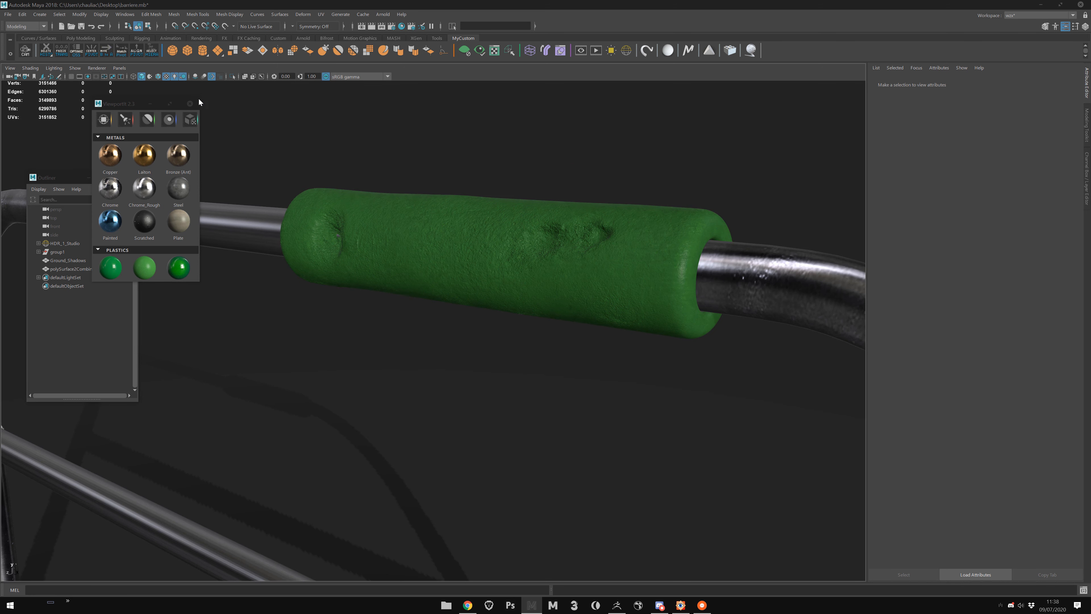
alt+right_drag(543, 205, 511, 214)
alt+middle_drag(552, 261, 521, 213)
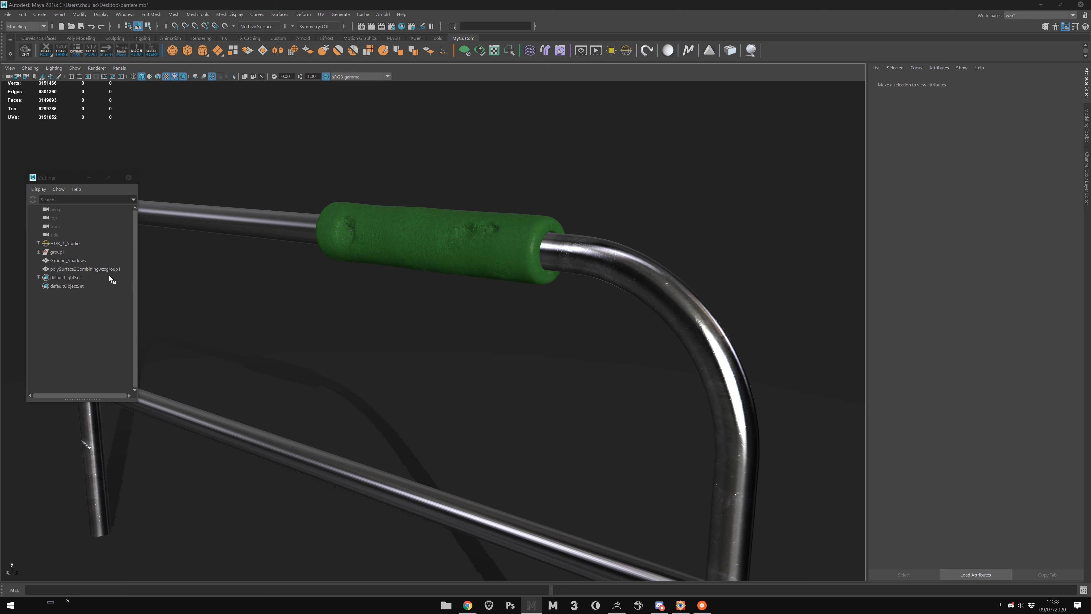
Disconnect the base colour map from the sleeve's Plastic_Soft_1 material and darken its base colour to near black.
click(390, 211)
alt+middle_drag(612, 210, 563, 225)
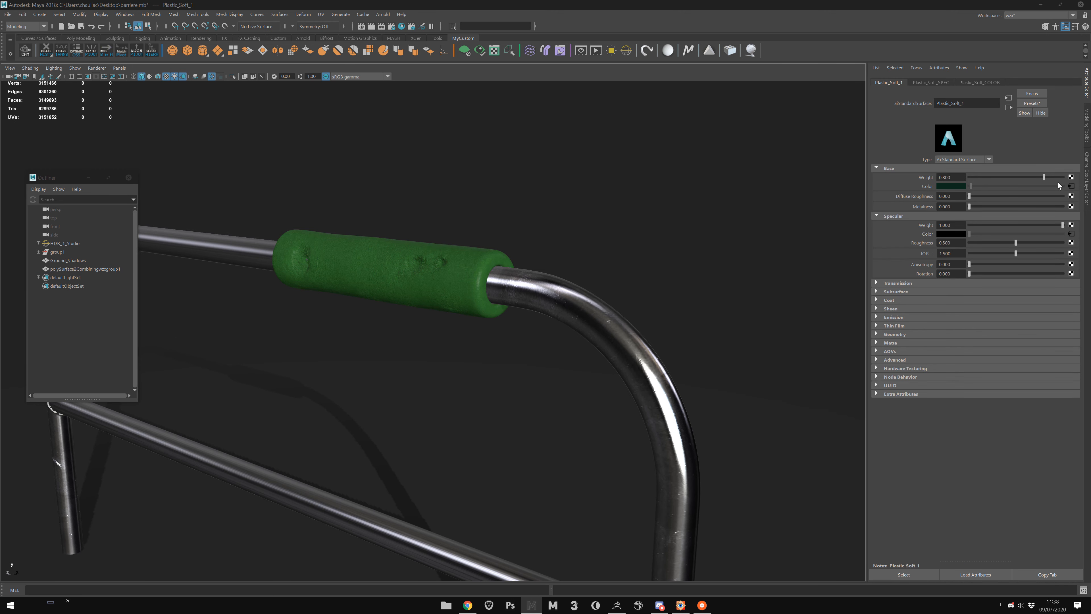
right_click(928, 188)
click(941, 209)
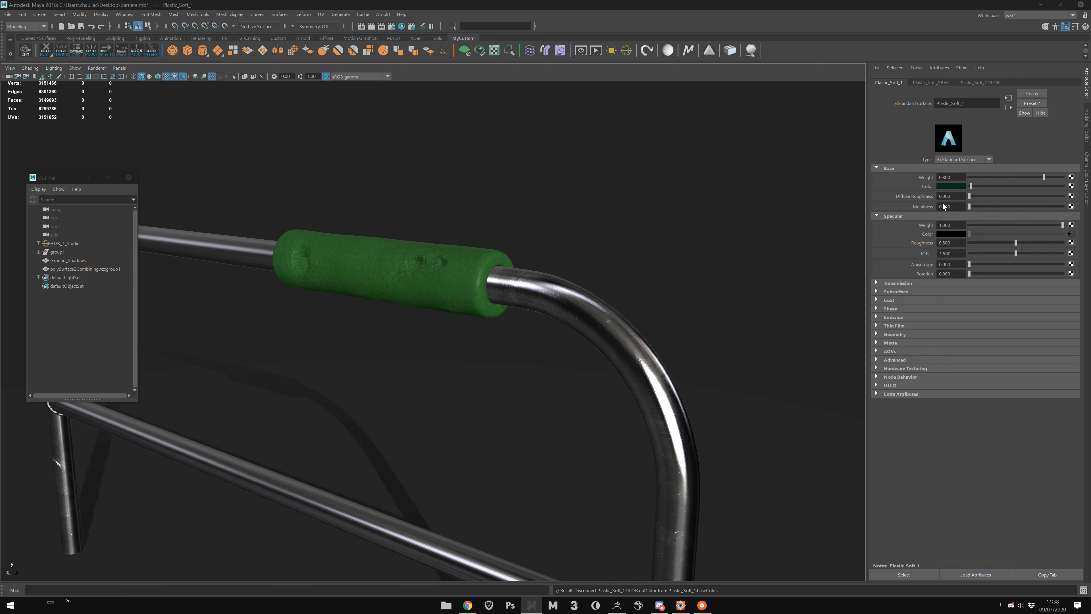
mouse_move(979, 185)
mouse_down()
mouse_move(1001, 185)
mouse_move(970, 186)
mouse_up()
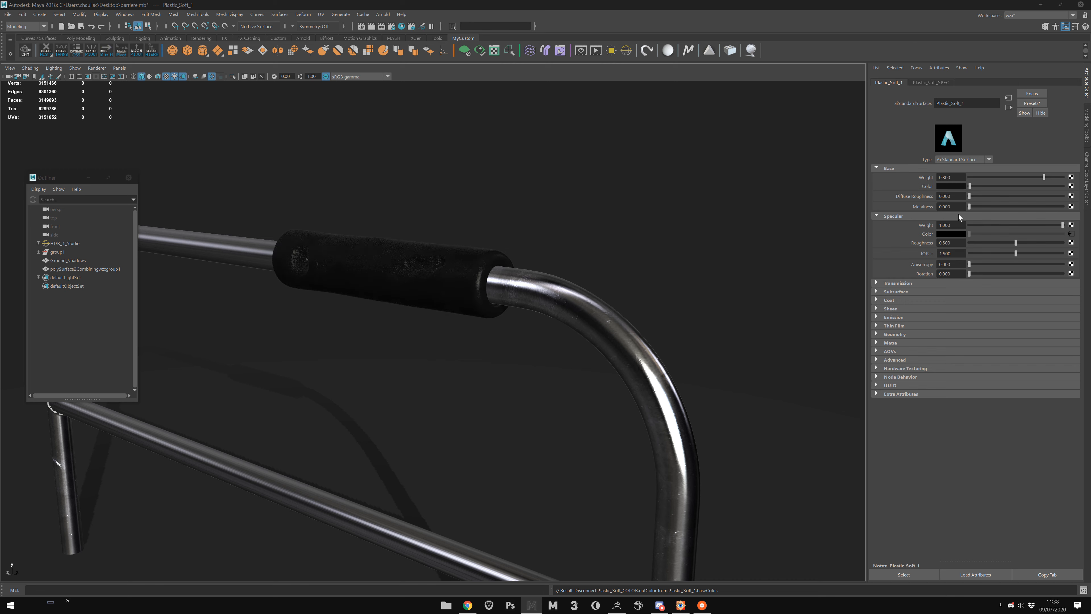
Set Plastic_Soft_1's subsurface weight to 0.073, and replace its specular colour map with plain white at roughness 0.705.
click(911, 291)
drag(970, 301, 1051, 308)
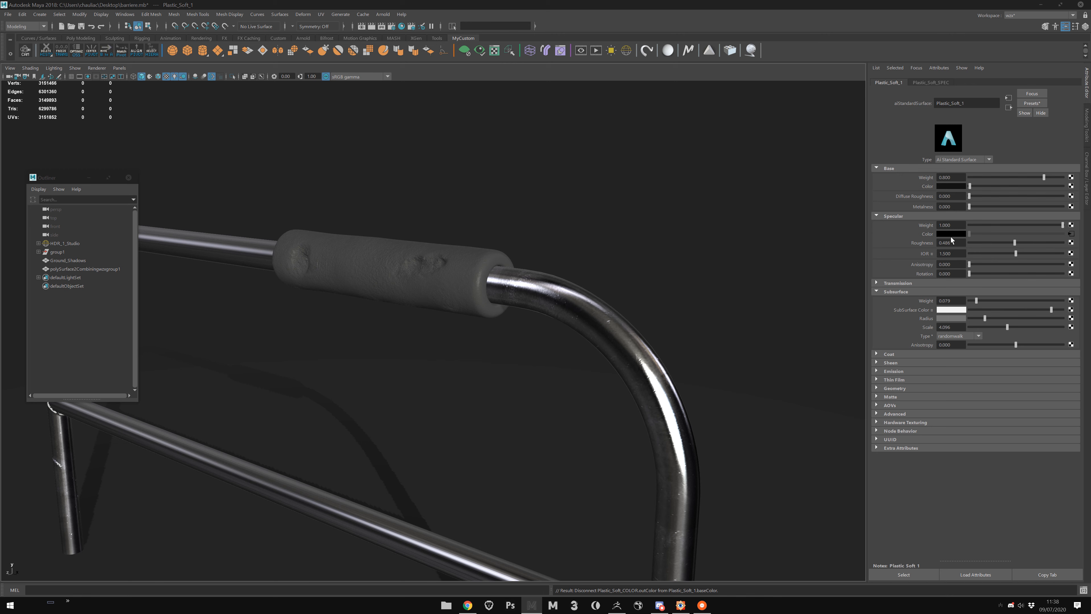
right_click(928, 233)
click(958, 251)
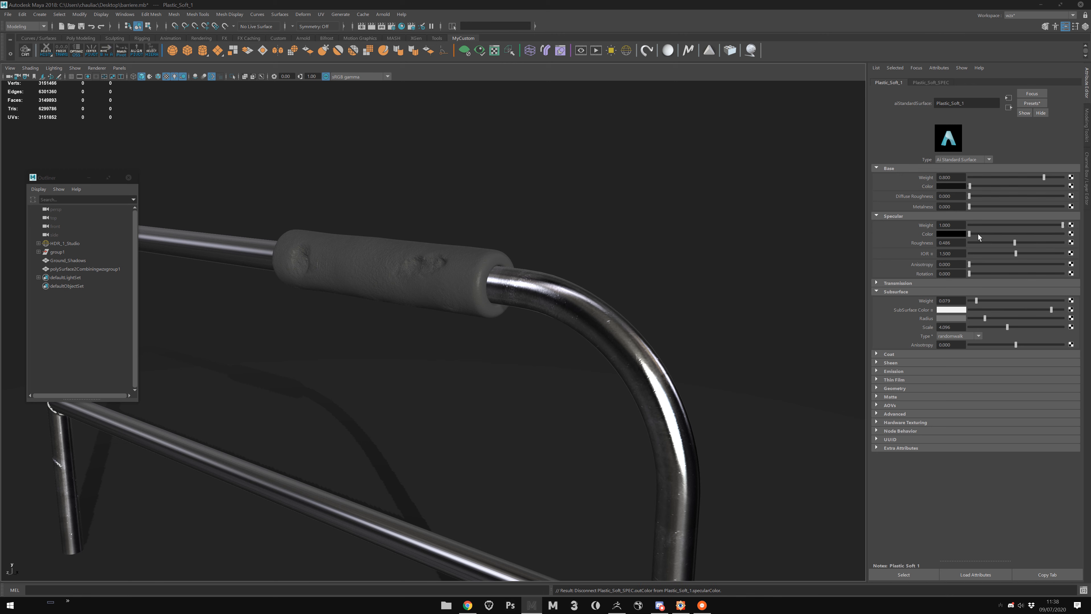
click(1040, 232)
mouse_move(1039, 234)
mouse_down()
mouse_move(1064, 236)
mouse_move(1035, 244)
mouse_up()
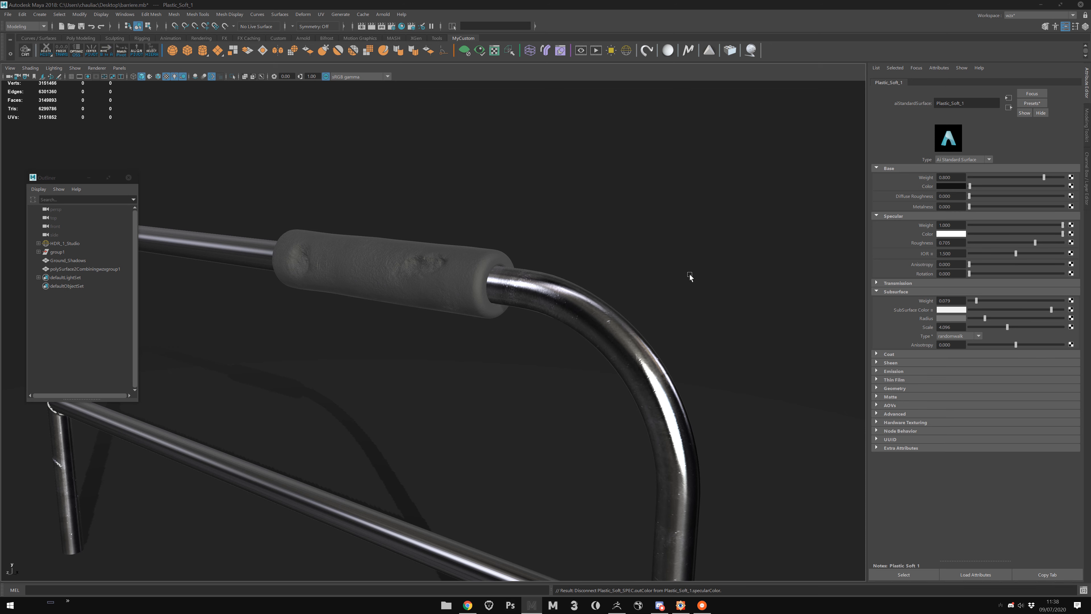
Darken the sleeve material with base weight 0.164, a black base colour, light grey specular and mid-grey subsurface colour.
alt+drag(689, 277, 830, 246)
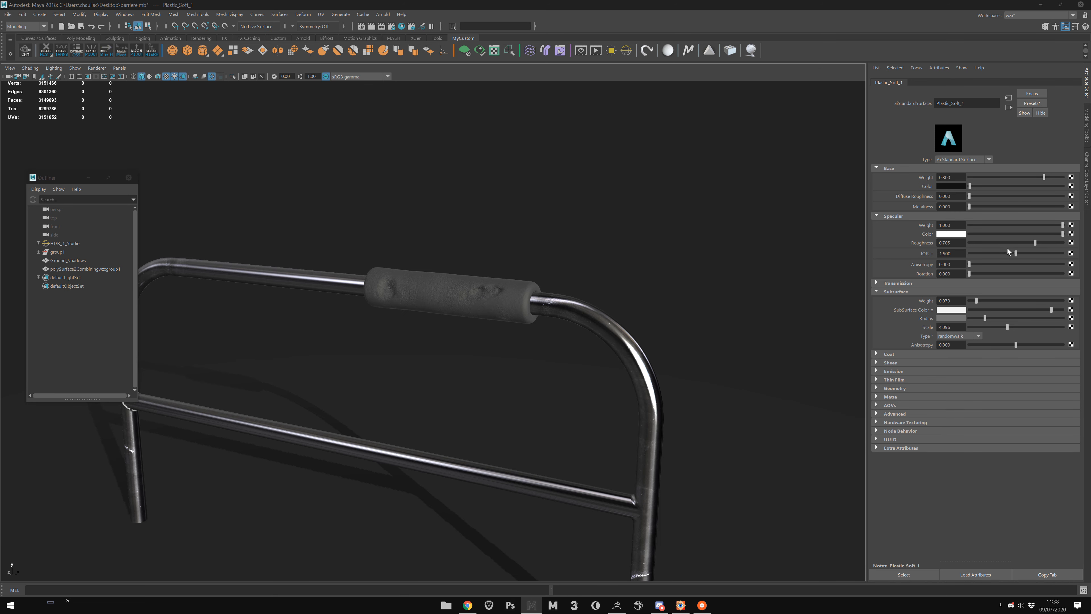
drag(1052, 232, 1042, 229)
drag(1018, 310, 991, 310)
Examine the whole barrier from several angles to judge the dark plastic sleeve against the metal frame.
alt+right_drag(851, 340, 726, 296)
alt+drag(726, 297, 613, 258)
alt+right_drag(613, 259, 565, 290)
alt+drag(564, 290, 371, 393)
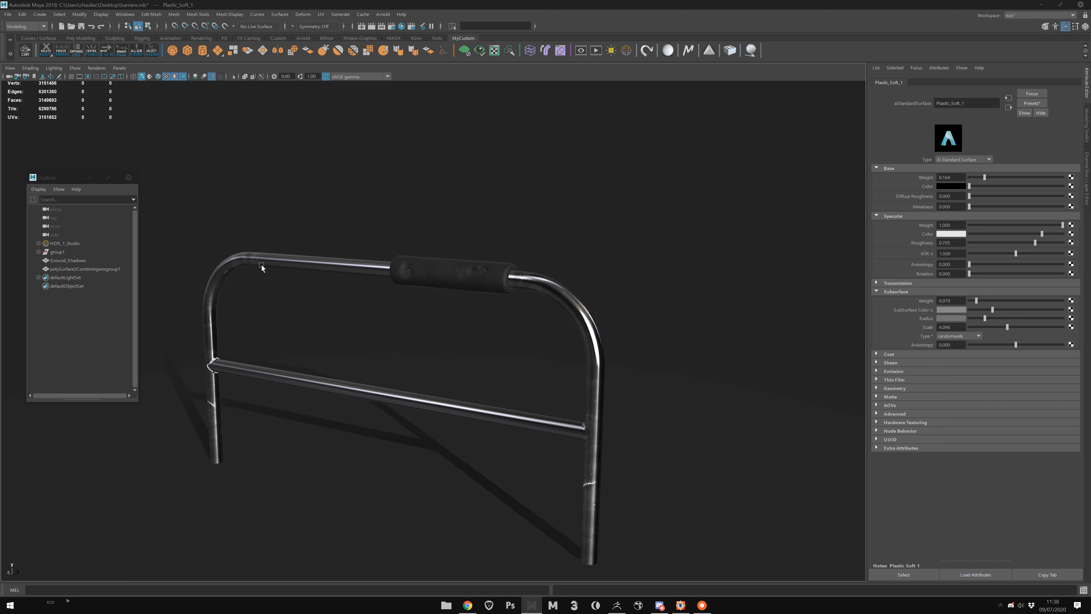
alt+drag(509, 275, 475, 299)
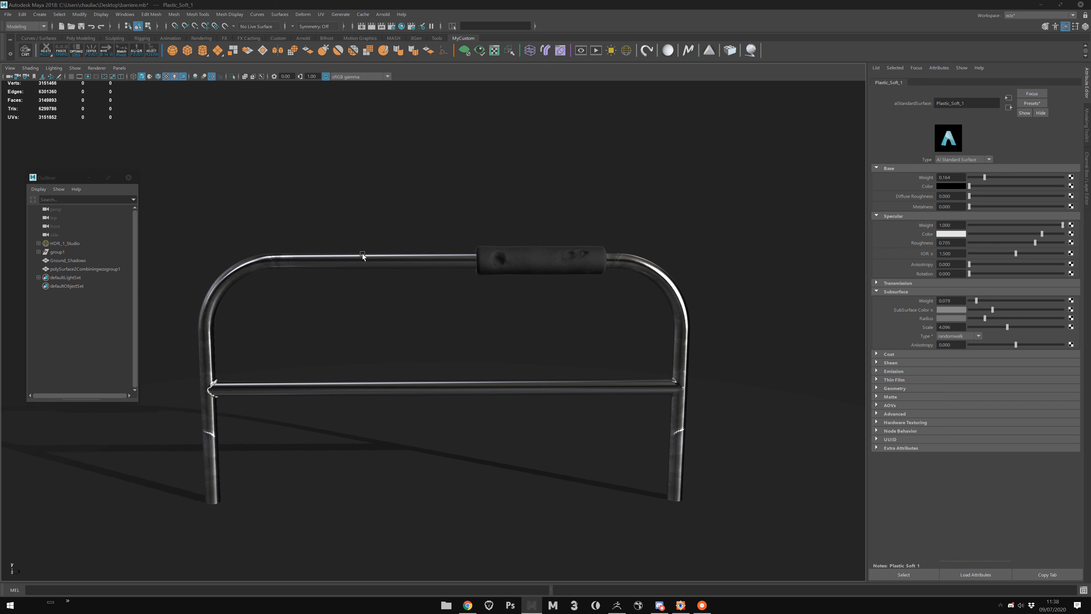
alt+drag(216, 394, 300, 357)
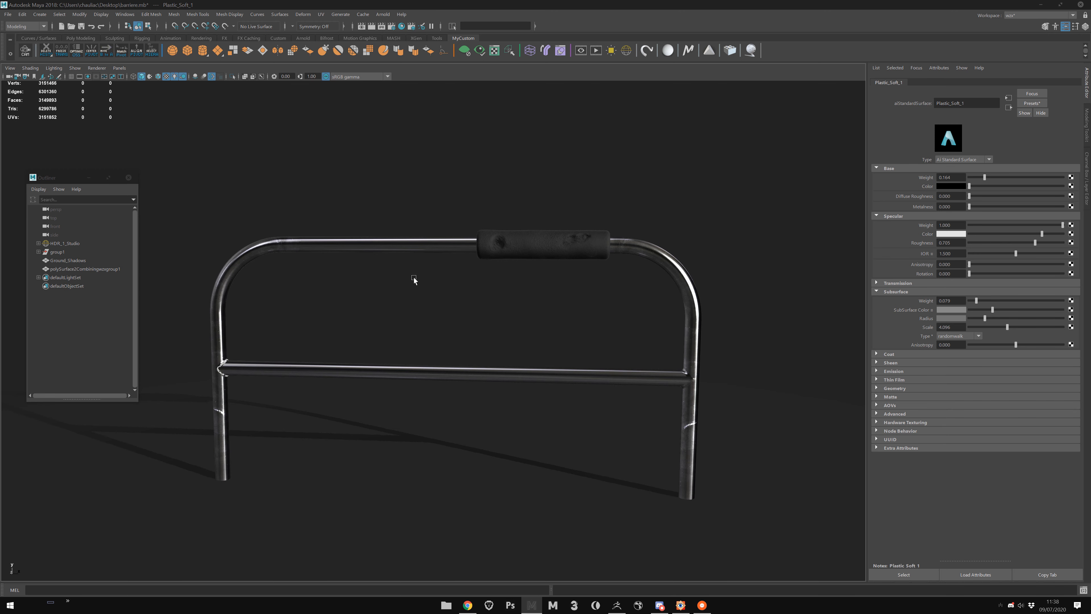
alt+drag(413, 277, 494, 264)
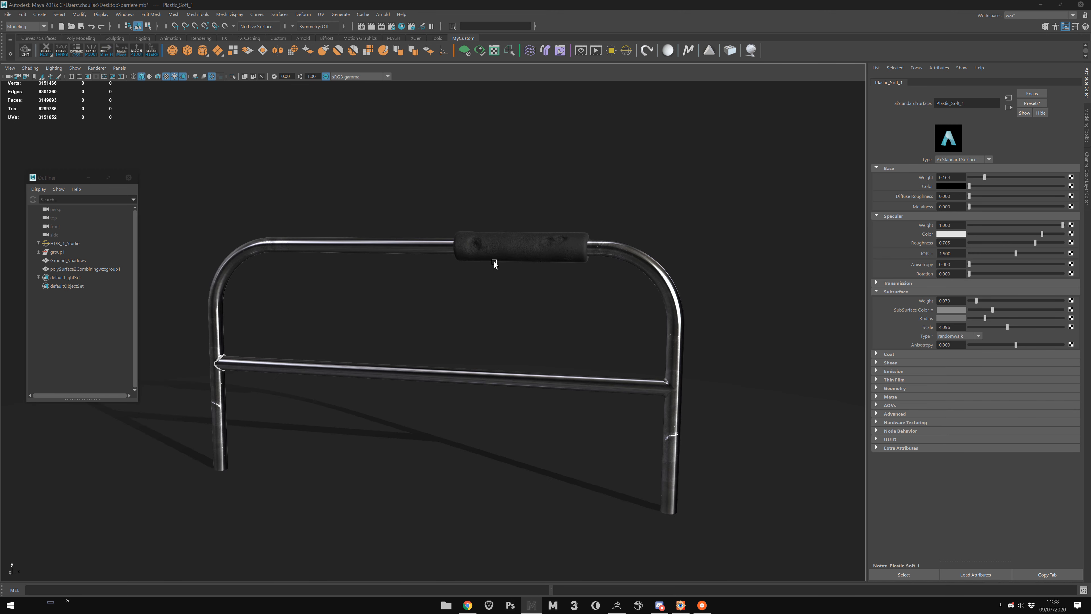